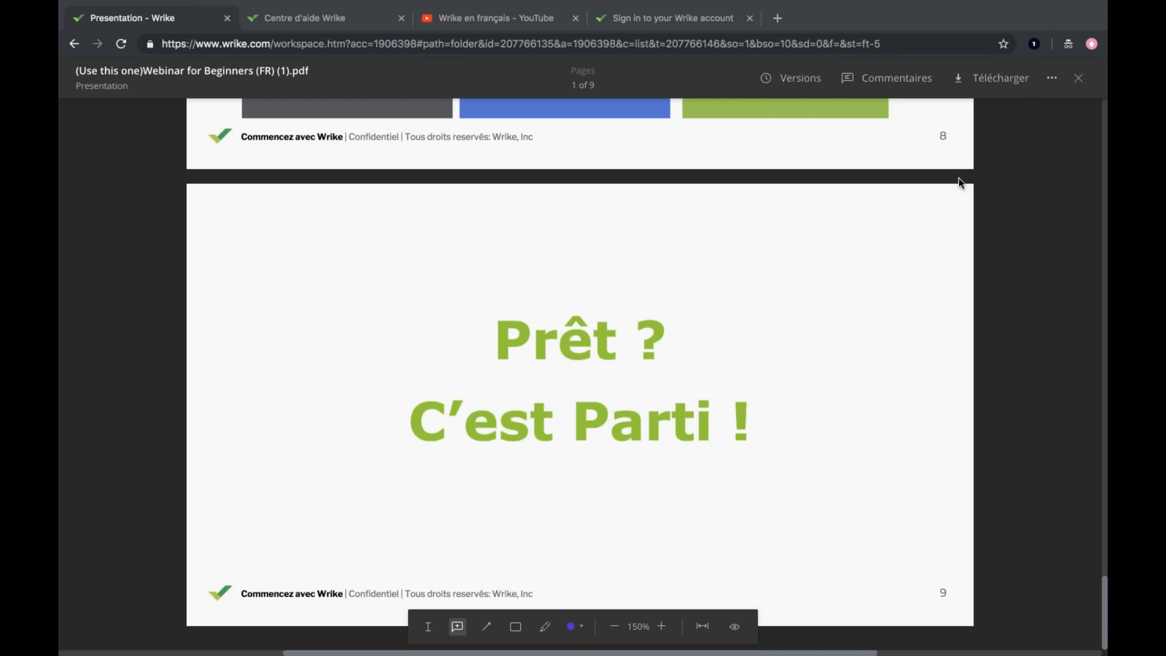
Close the webinar presentation PDF and show the additional workspace sections beyond Rapports.
left_click(1076, 80)
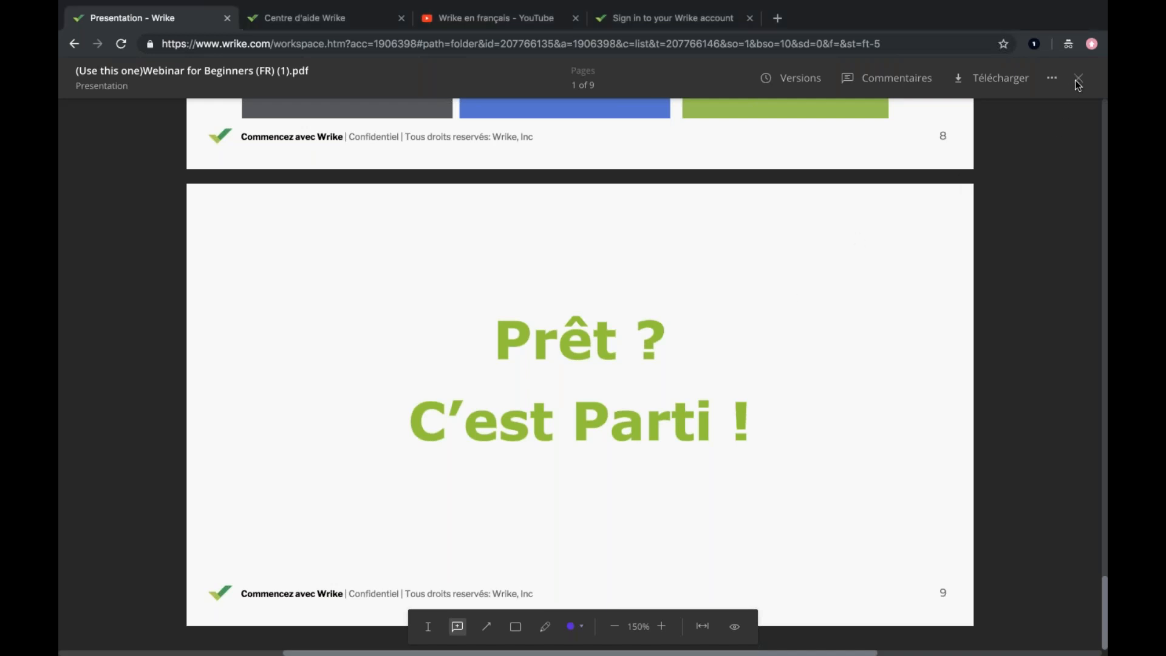
left_click(1078, 79)
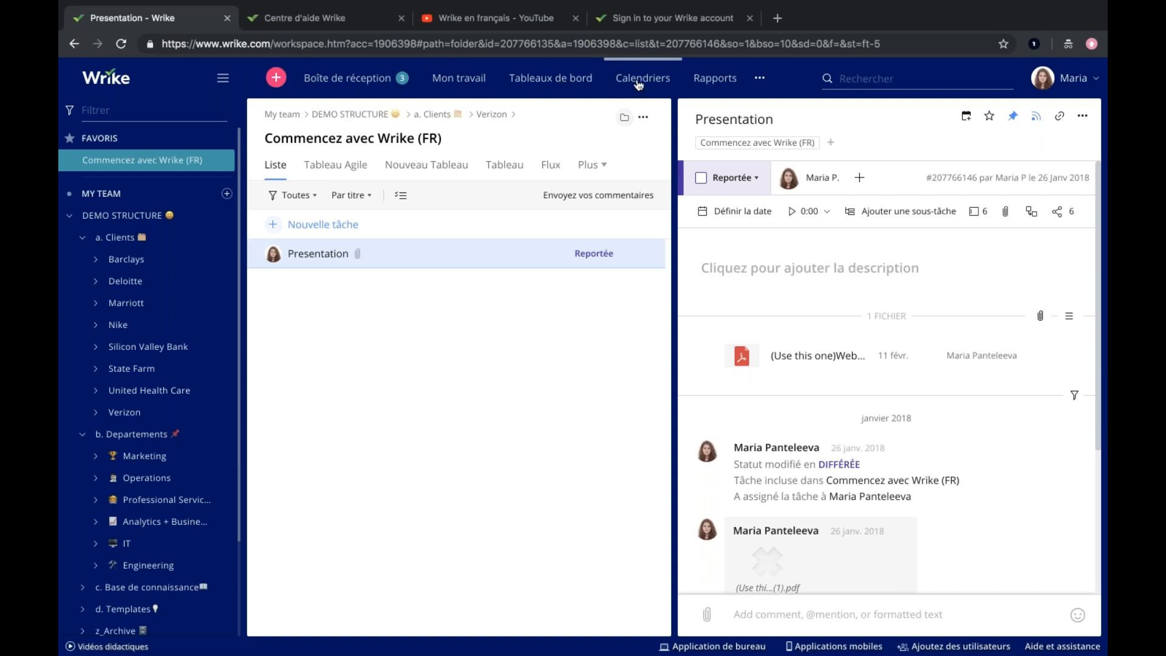
left_click(760, 82)
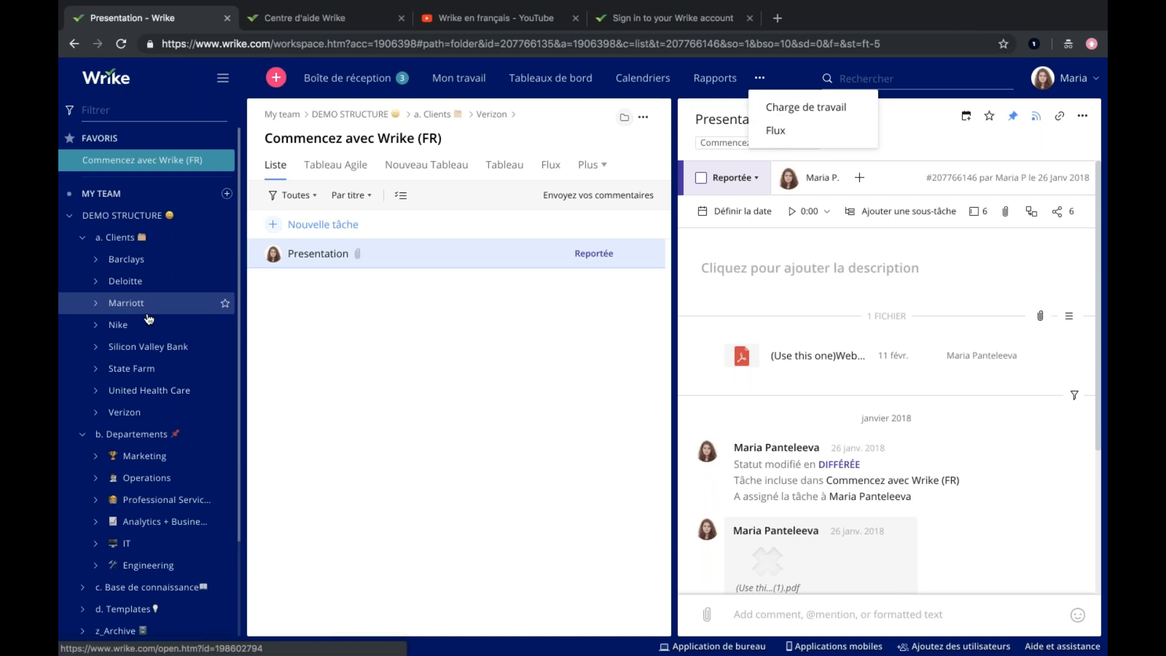
Collapse the Clients folder and reopen DEMO STRUCTURE so that only its main folders are listed.
left_click(83, 237)
left_click(71, 216)
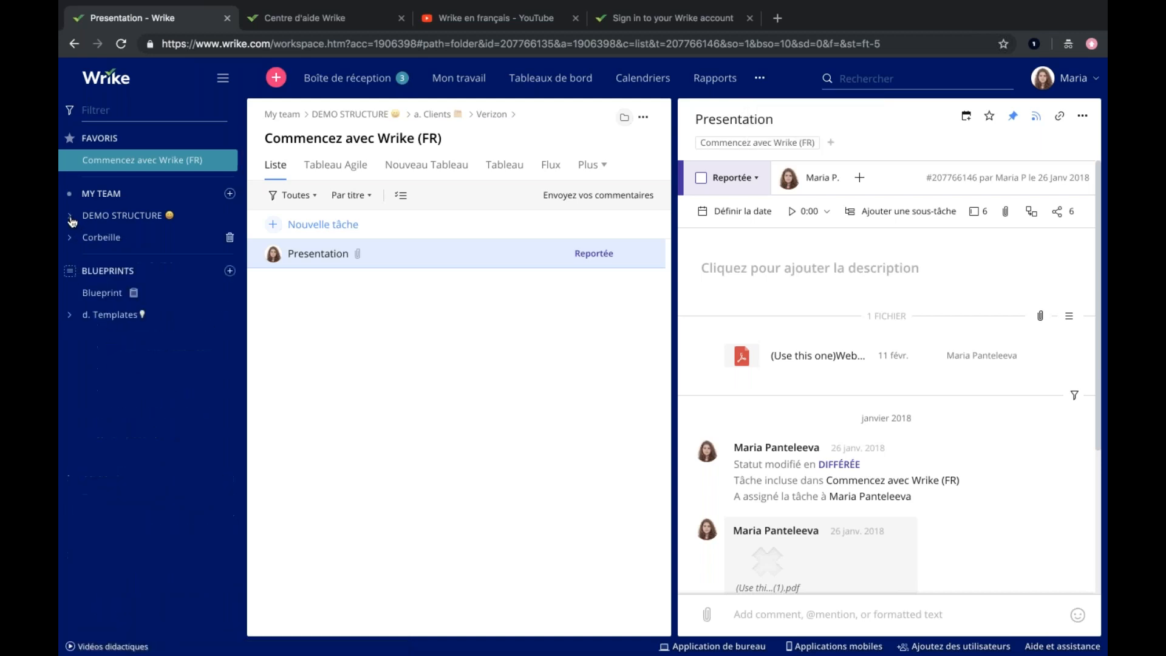
left_click(71, 217)
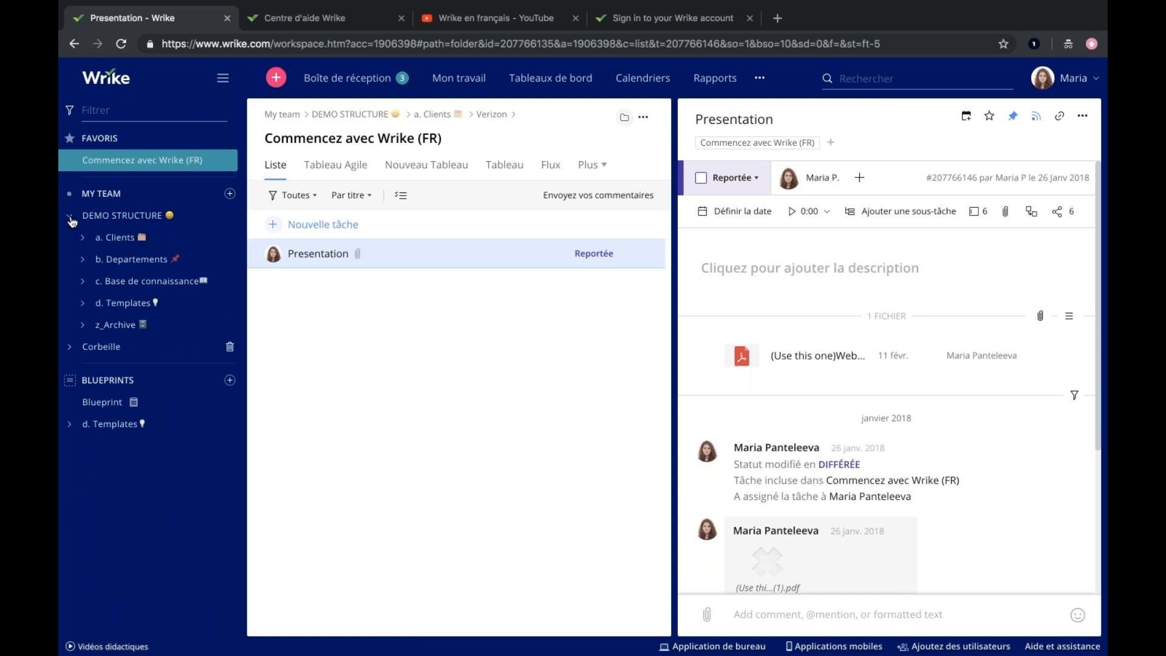
Open the Determine available resources task in the Develop Campaign Strategy project under Clients, Barclays, Digital.
left_click(118, 245)
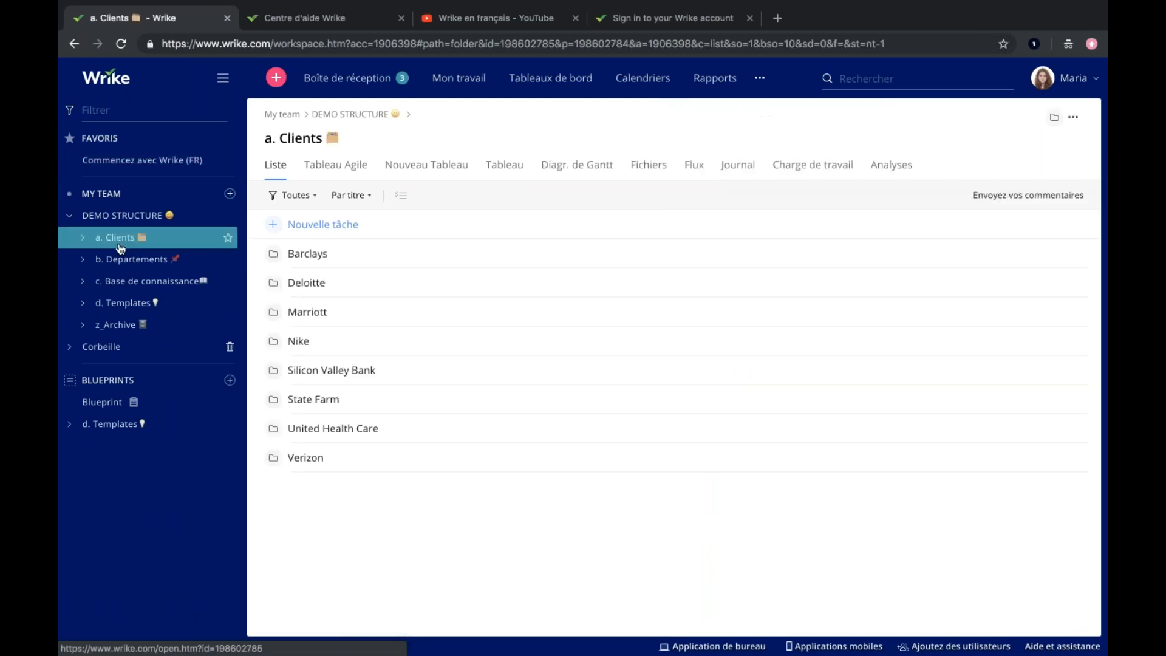
left_click(330, 258)
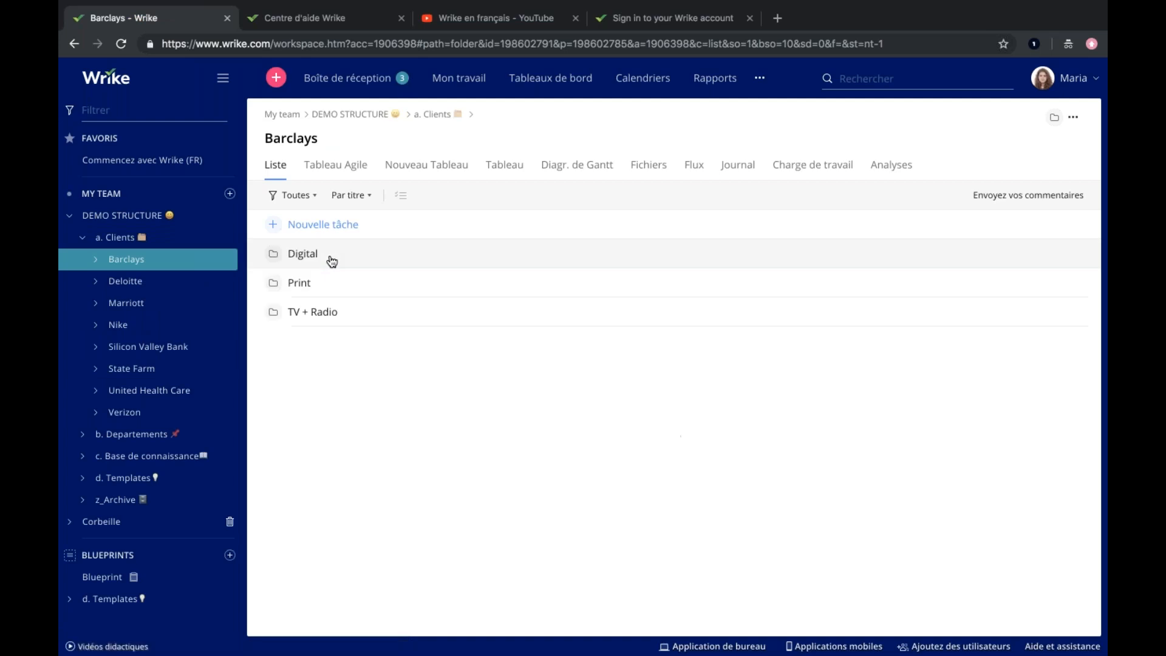
left_click(95, 258)
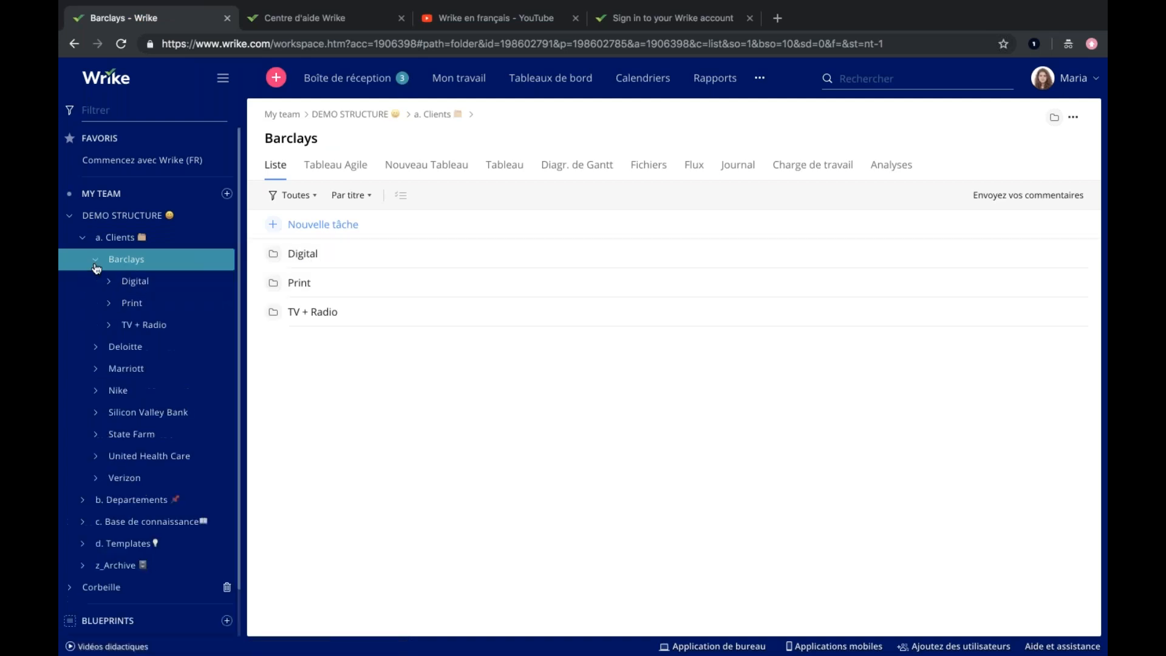
left_click(109, 281)
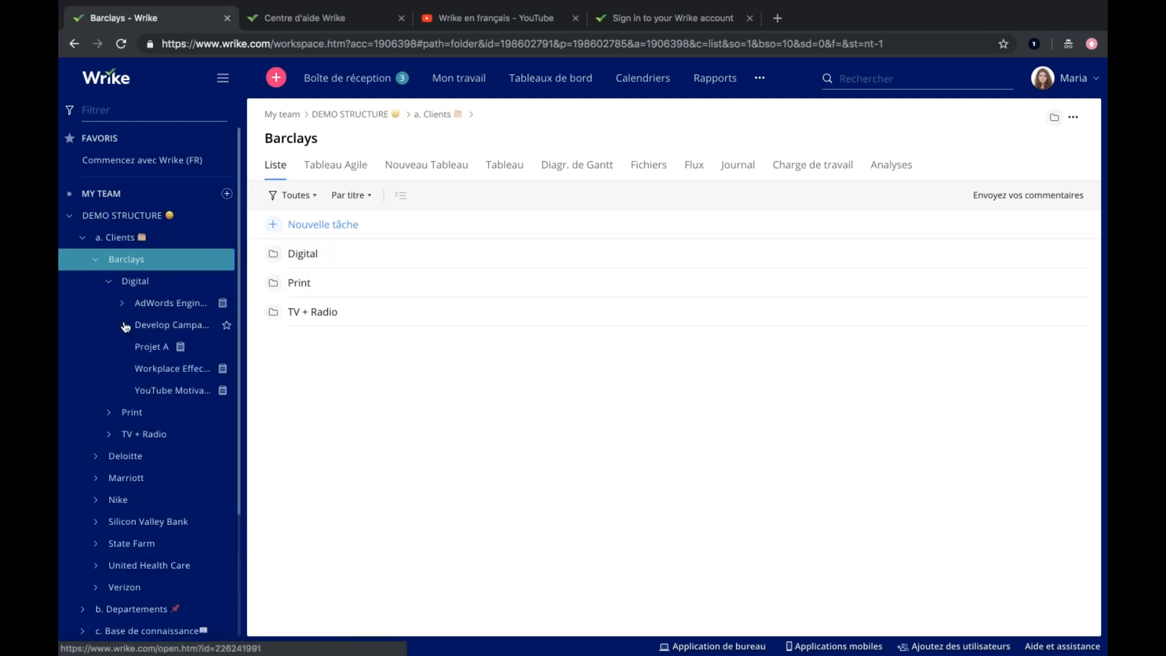
left_click(150, 327)
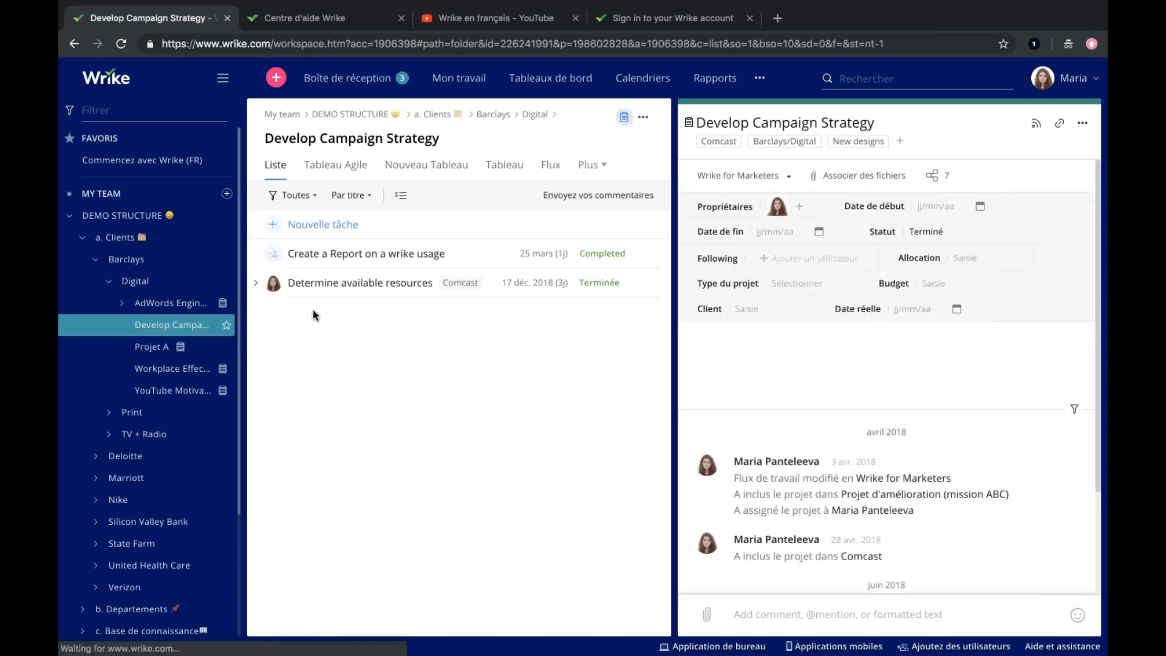
left_click(367, 283)
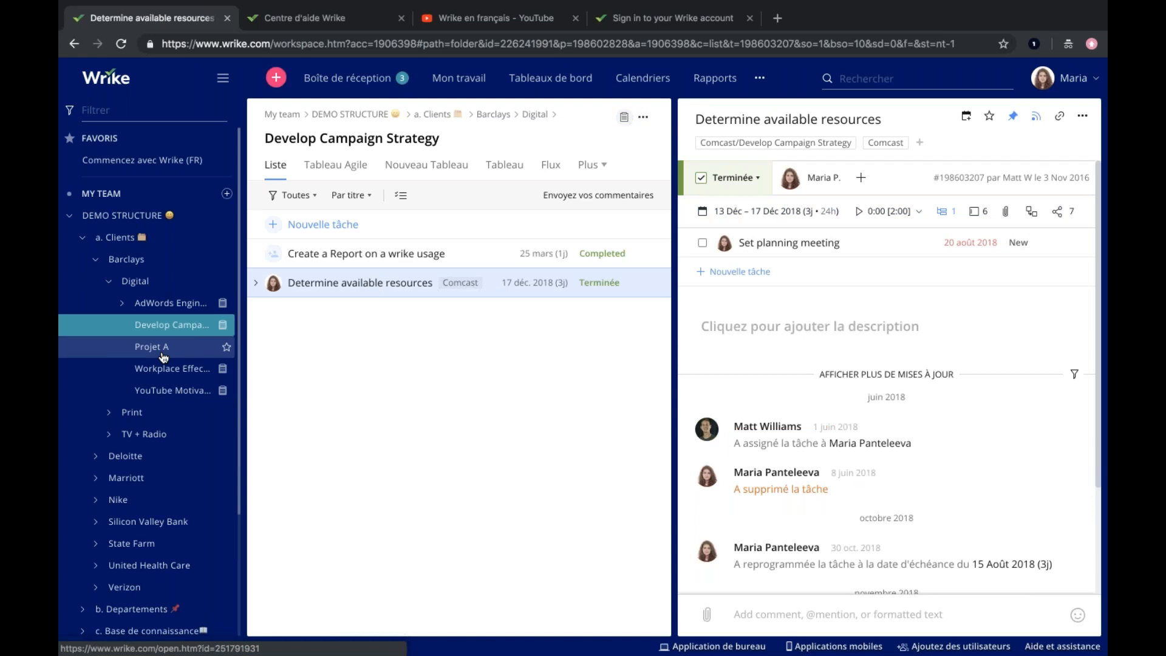
Collapse the Clients folder and expand it again down to the projects in Barclays' Digital folder.
left_click(83, 238)
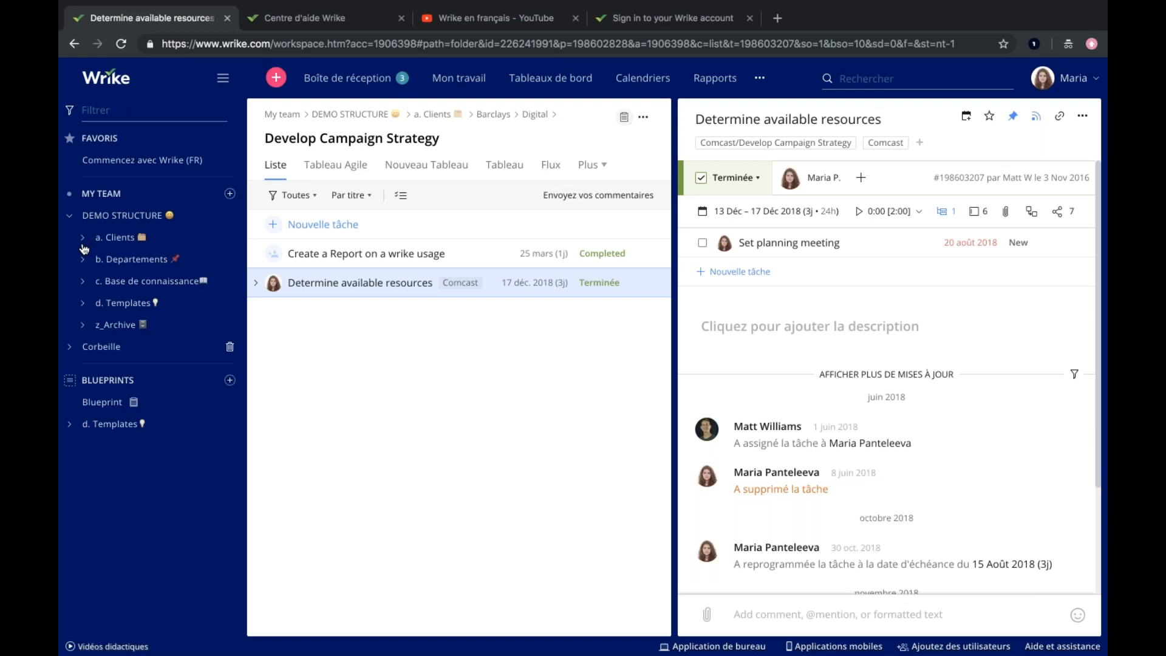
left_click(83, 242)
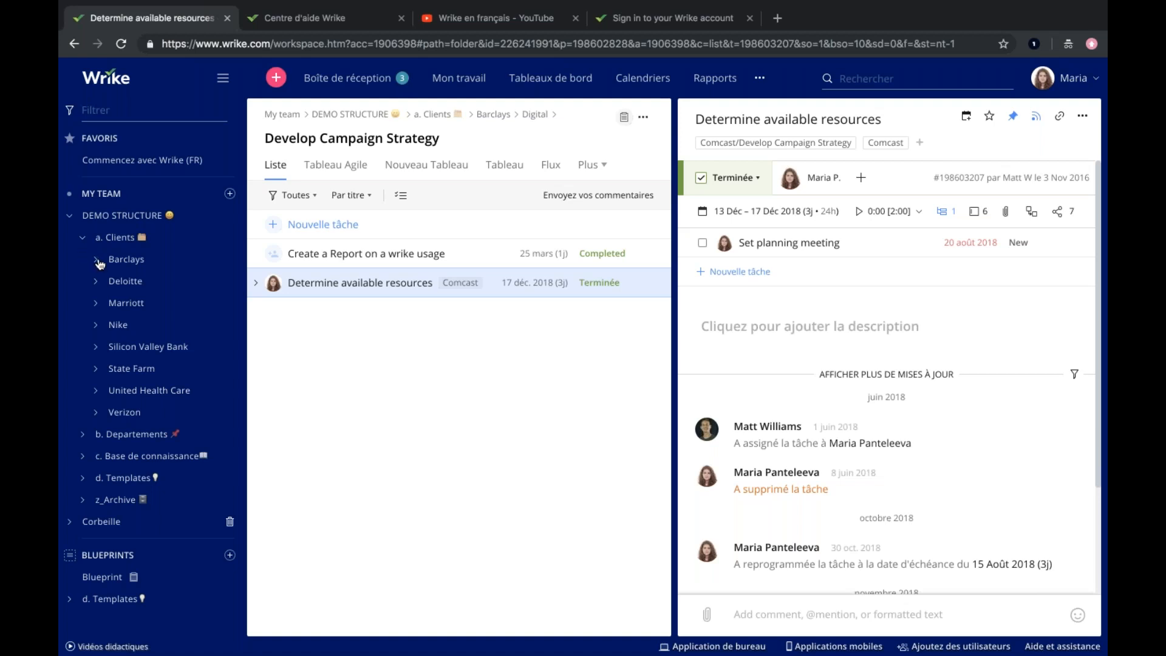
left_click(96, 259)
left_click(110, 282)
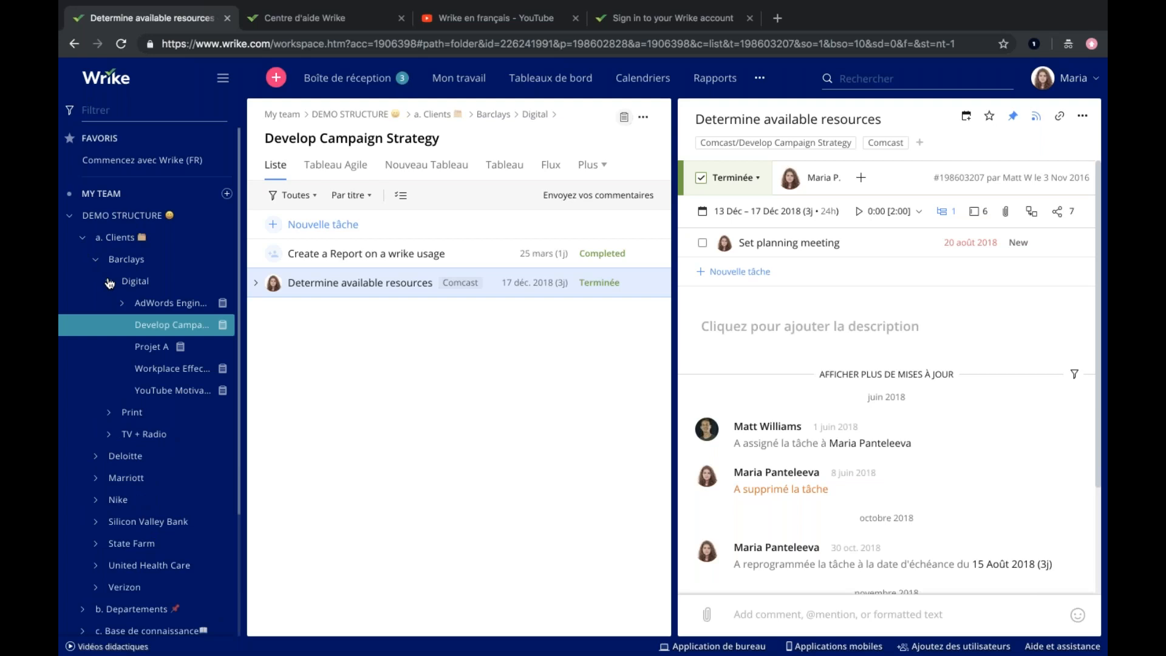
Collapse and reopen the Clients folder to compare the subfolders of Barclays and Deloitte.
left_click(83, 241)
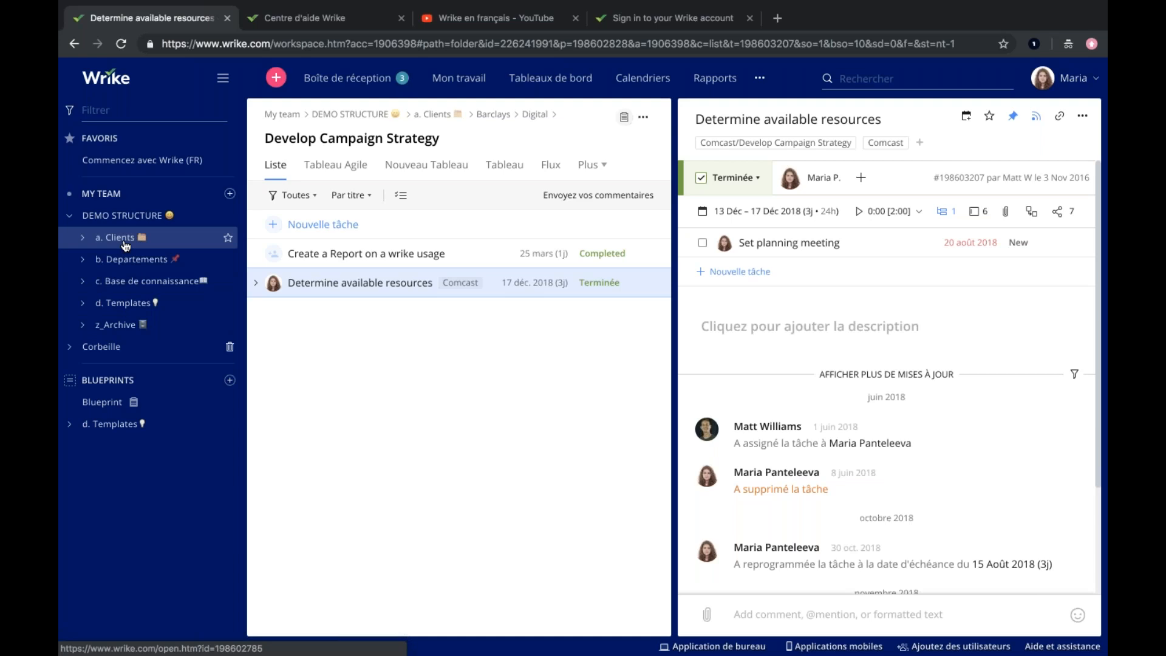
left_click(87, 243)
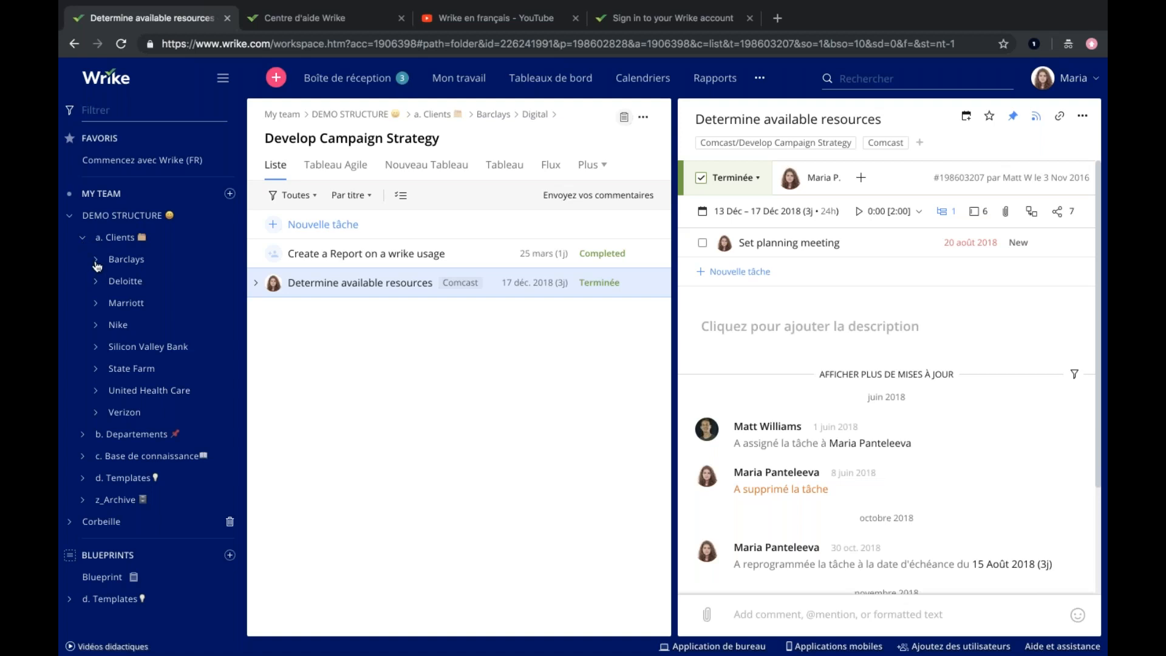
left_click(95, 263)
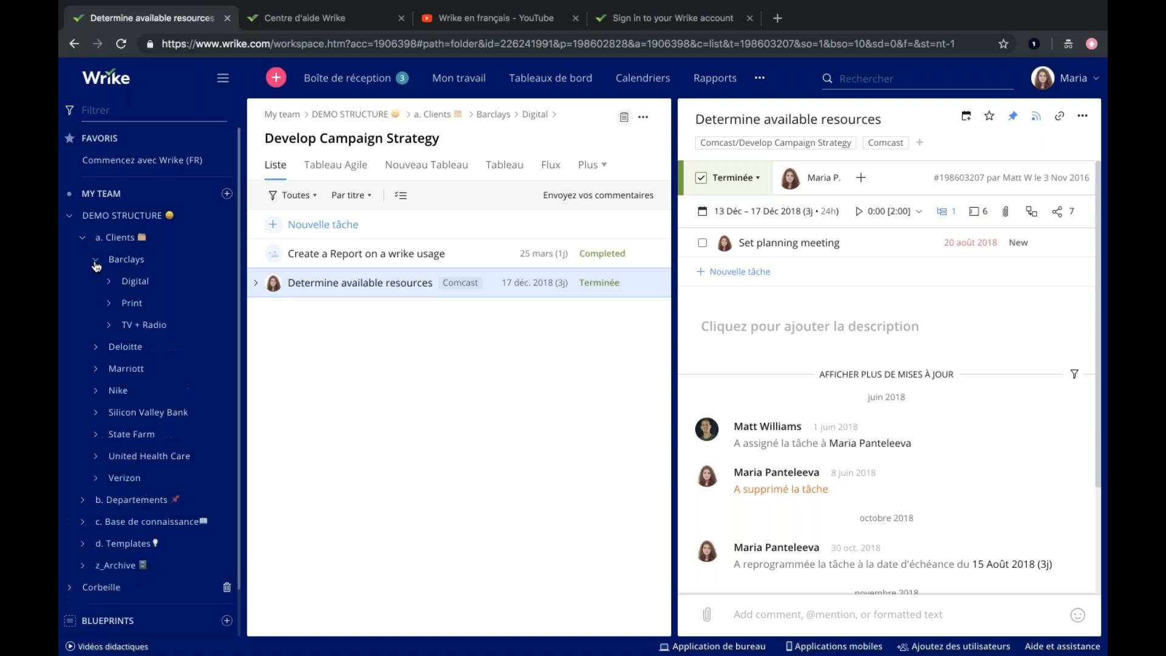
left_click(92, 348)
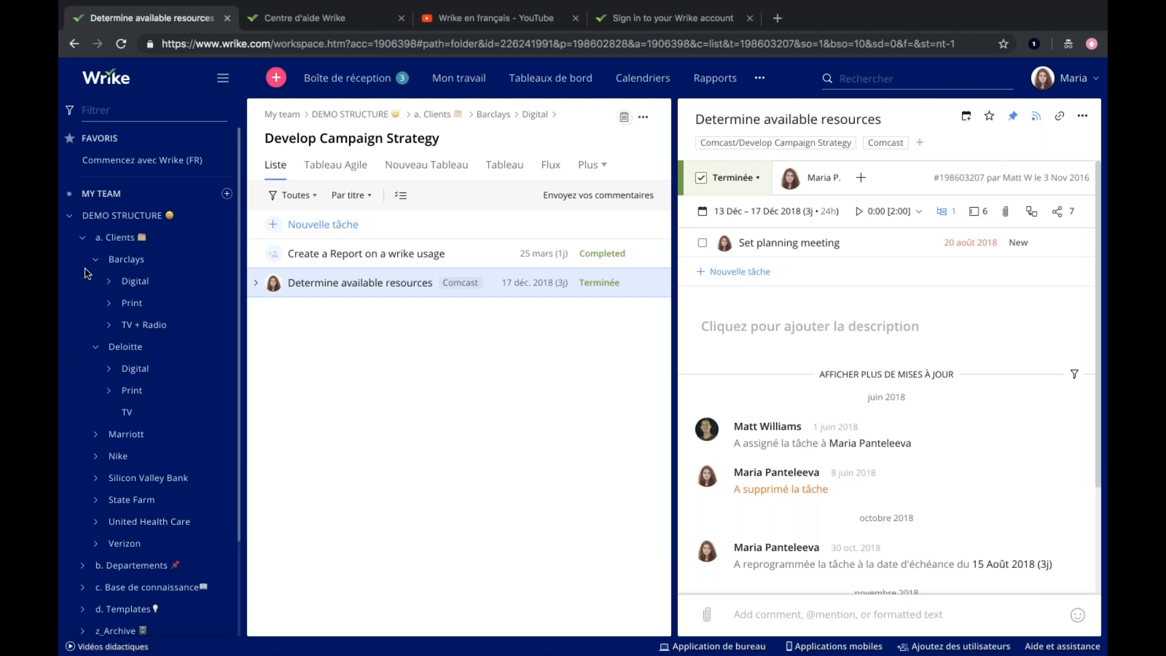
Collapse the Clients folder and open the License Onboarding folder under Departements, Operations.
left_click(83, 236)
left_click(84, 260)
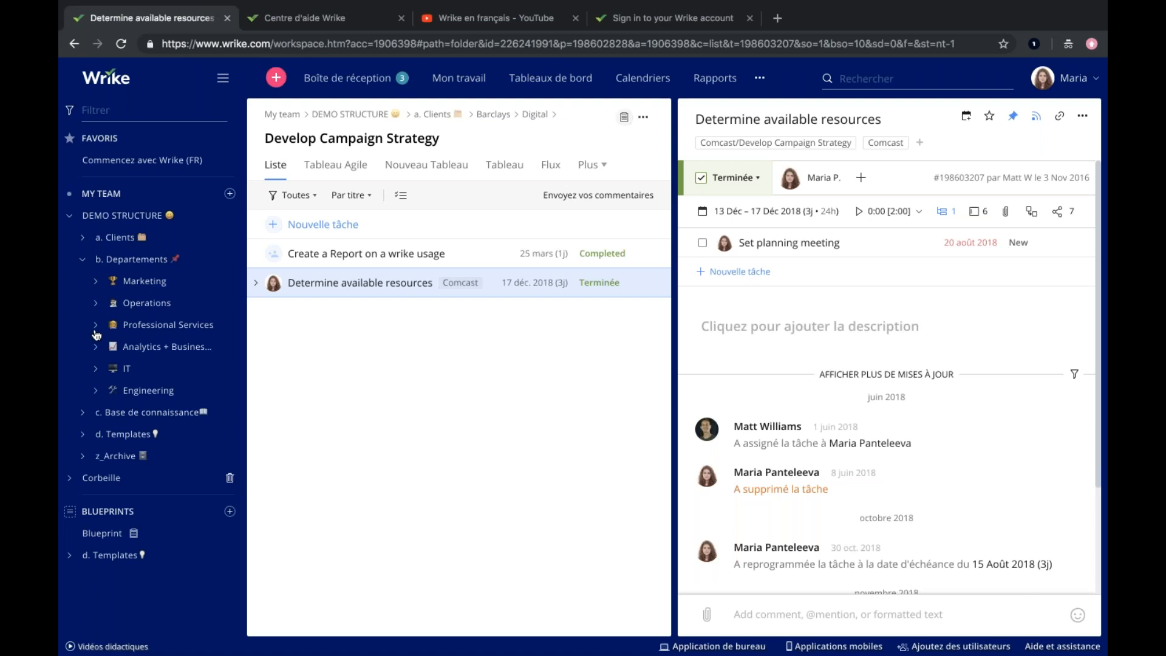
left_click(96, 305)
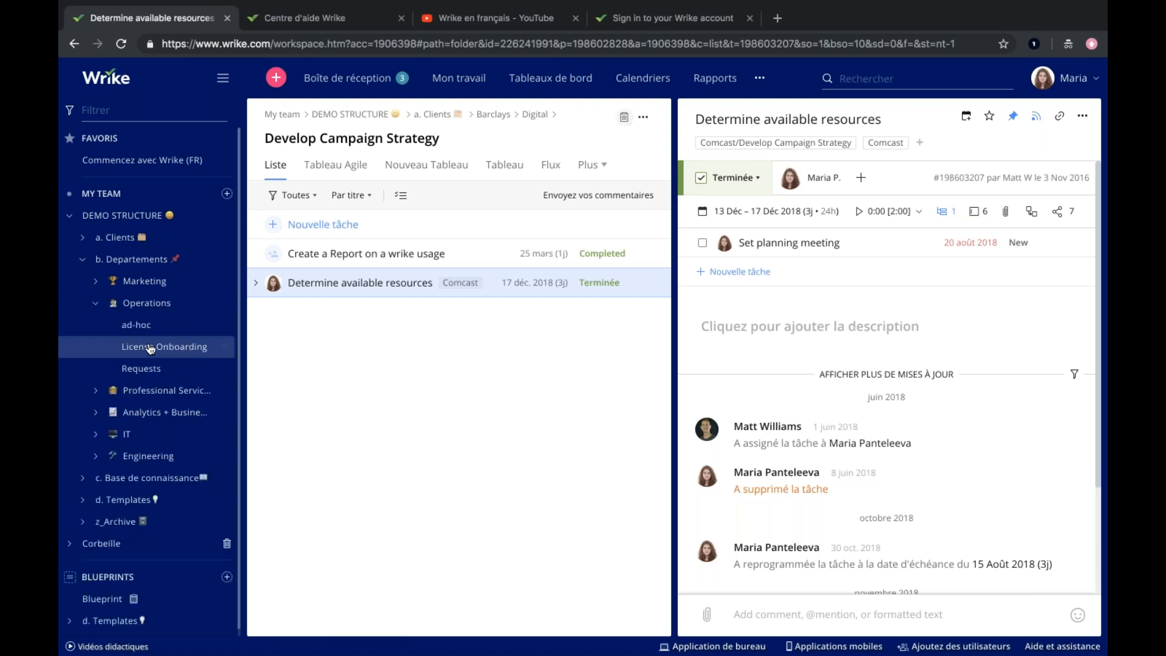
left_click(169, 347)
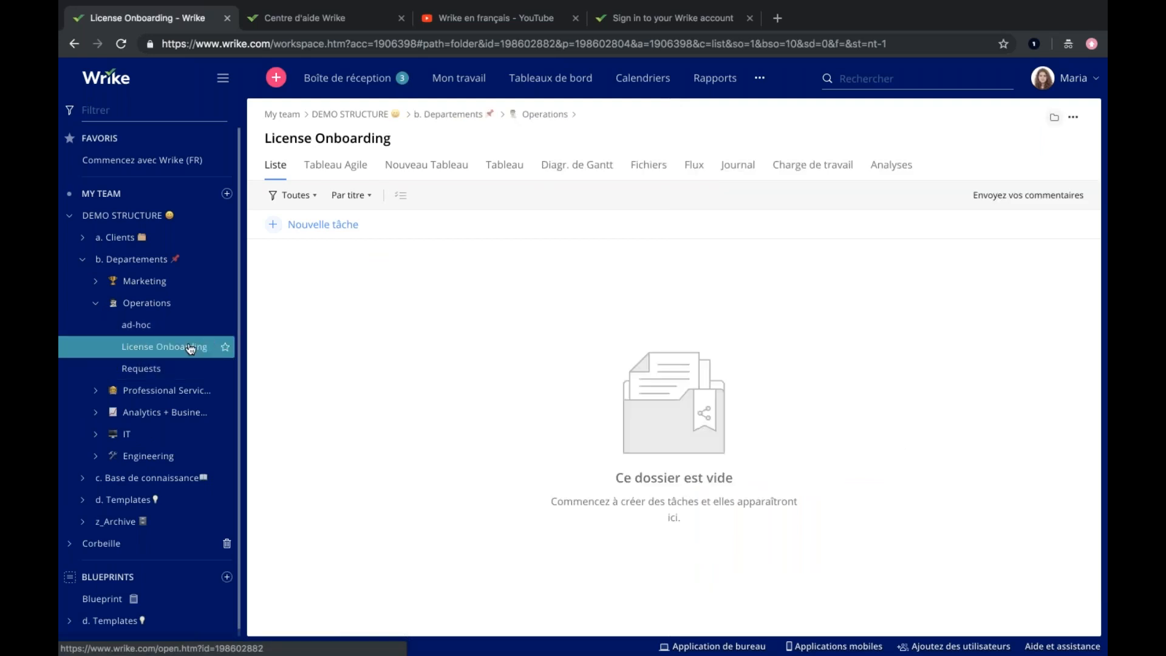
Show the License Onboarding folder's details and also include it in the Marketing folder under d. Templates.
left_click(1053, 117)
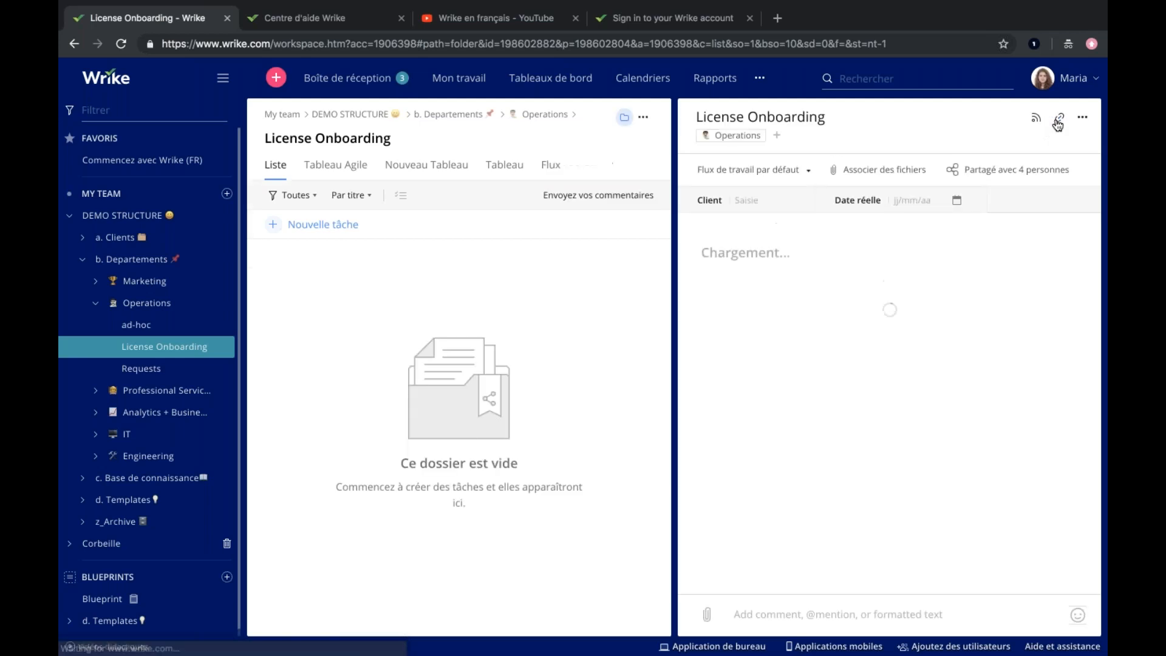
left_click(778, 137)
type("Mark")
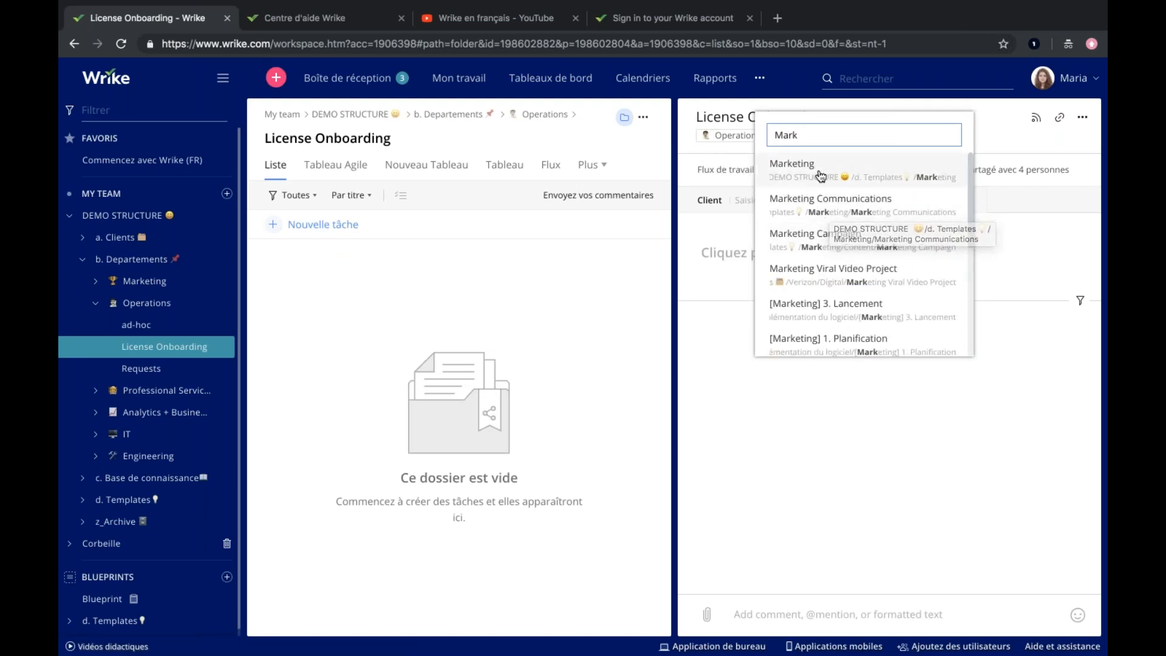
type("eting")
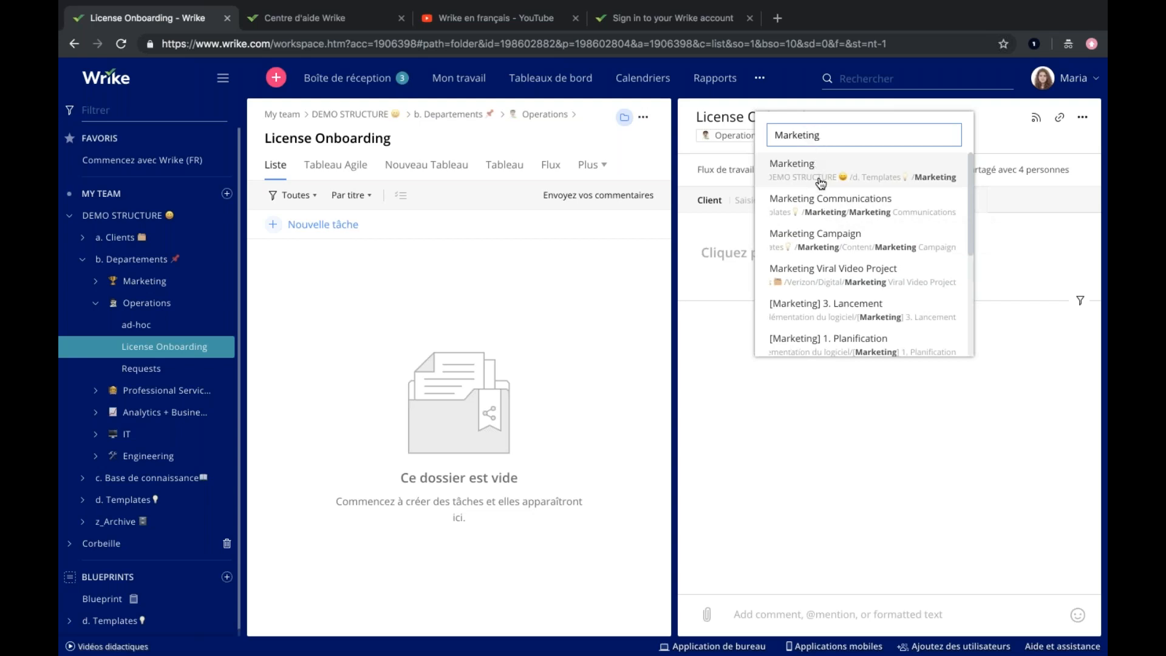
left_click(795, 169)
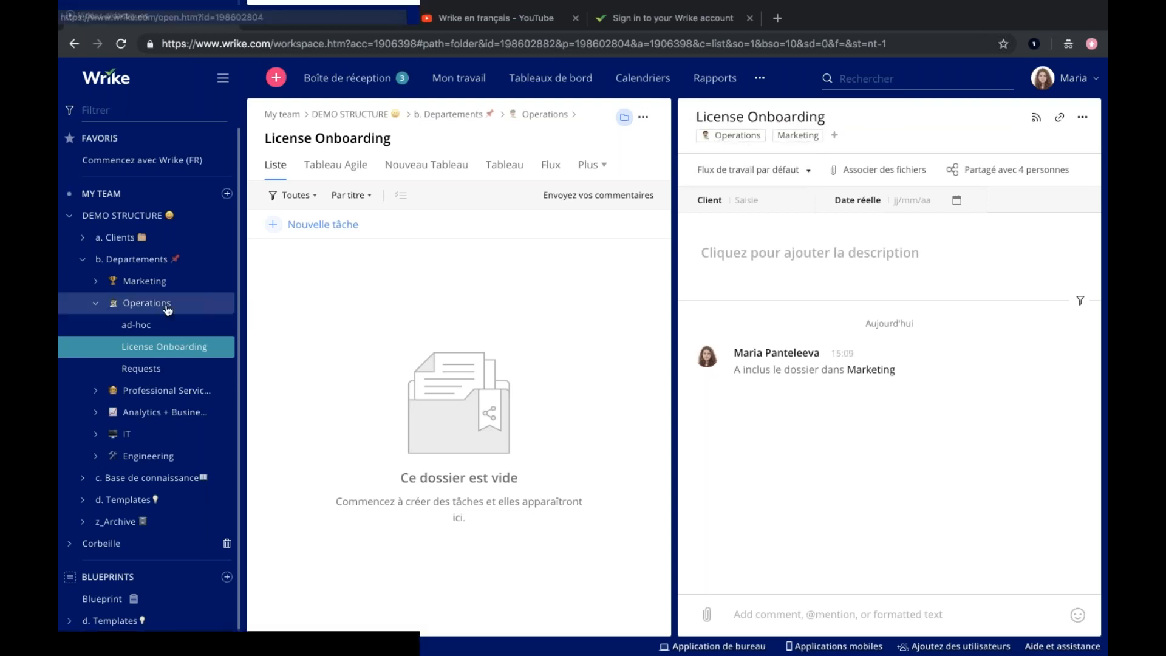
Open the How_to_Get_it_Wrike_FR PDF attached to the Règles internes task in Base de connaissance, Réussir avec Wrike.
left_click(95, 304)
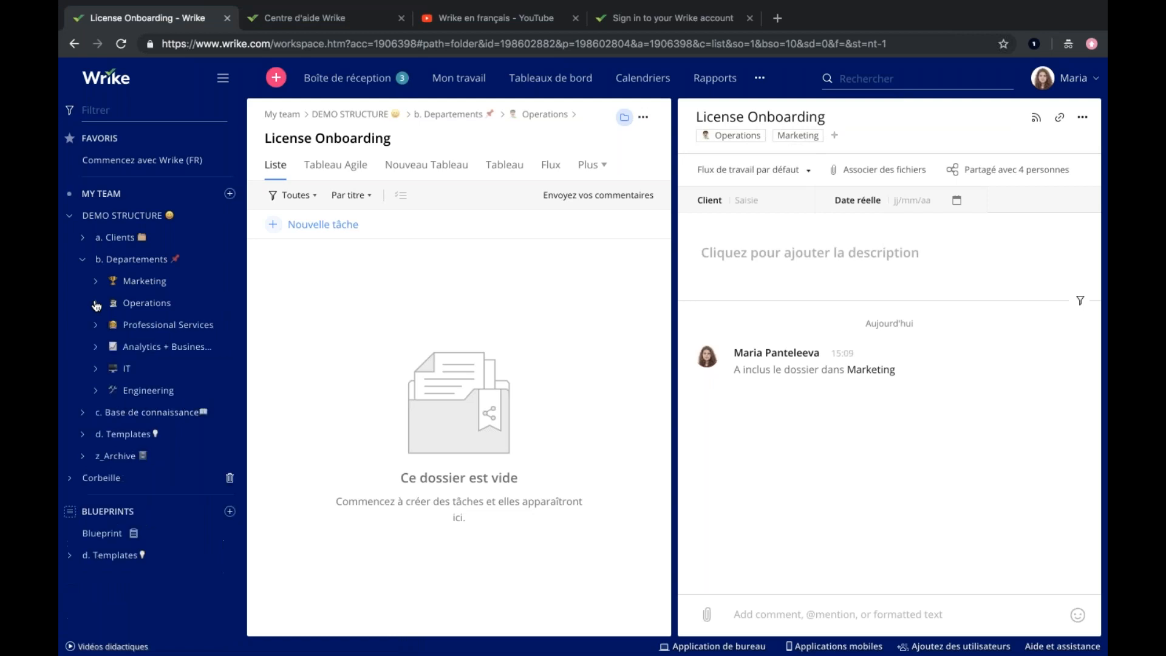
left_click(85, 266)
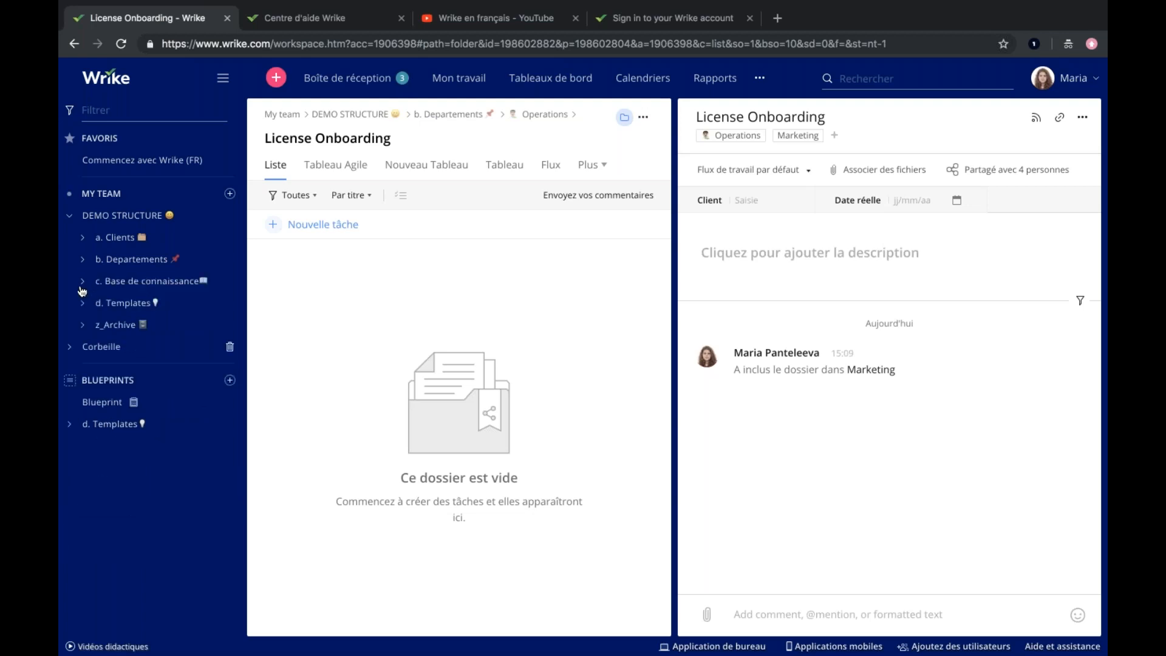
left_click(83, 283)
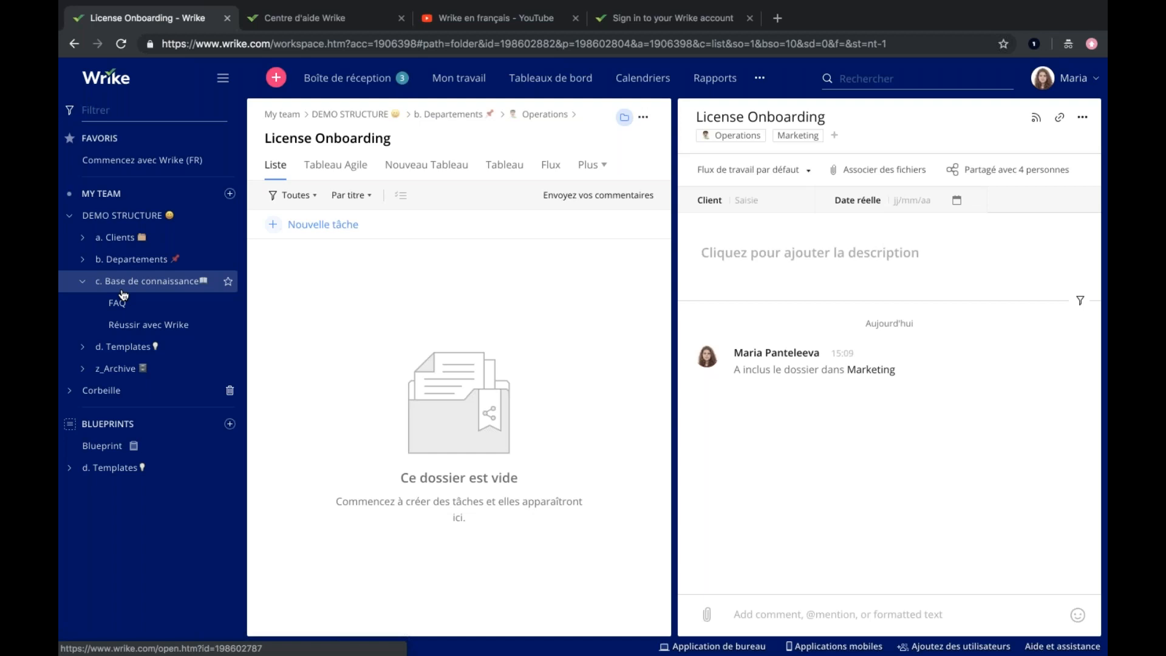
left_click(131, 324)
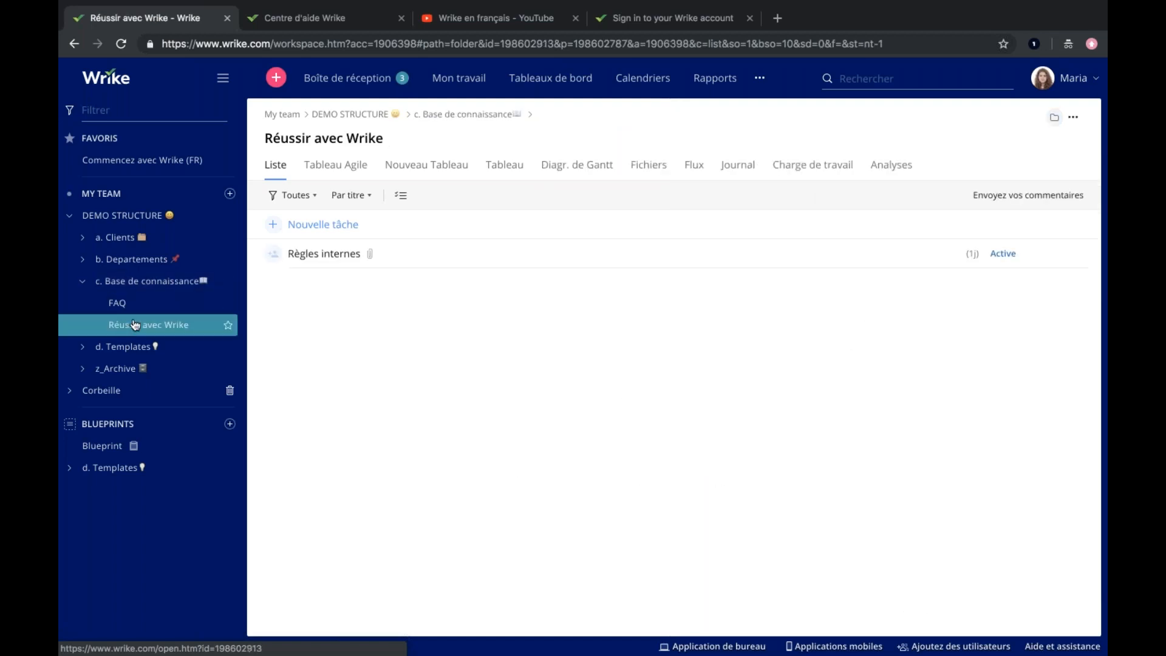
left_click(322, 255)
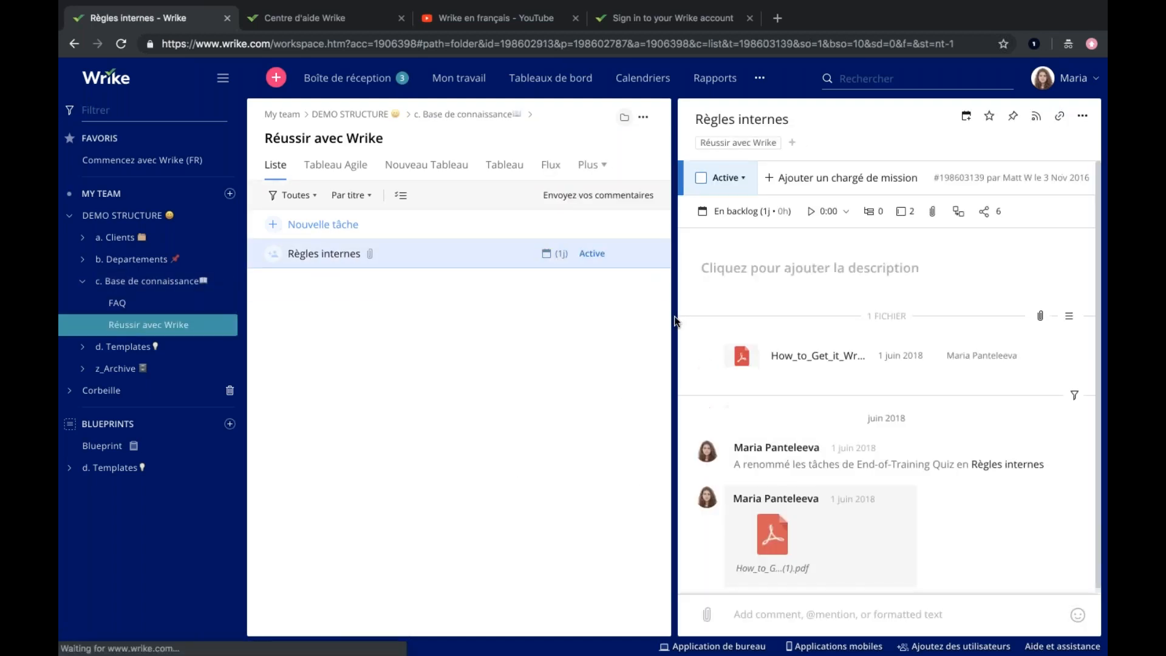
left_click(741, 356)
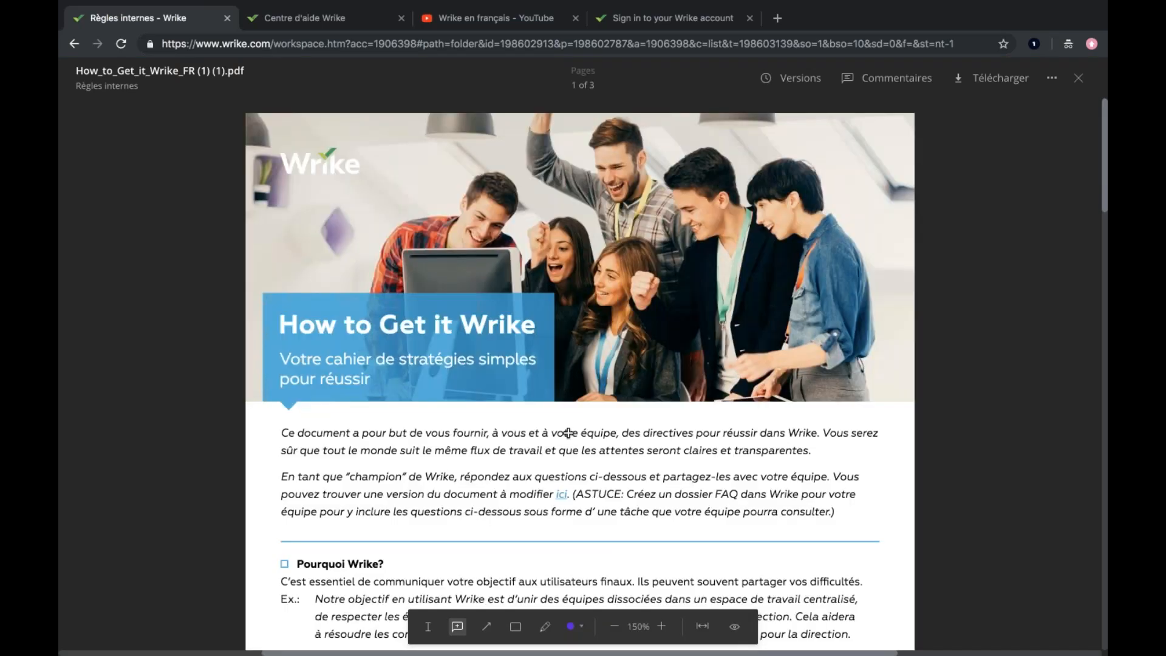
Read through the How to Get it Wrike guide's team usage questions and close the PDF.
scroll(568, 439, "down", 2)
scroll(568, 439, "down", 5)
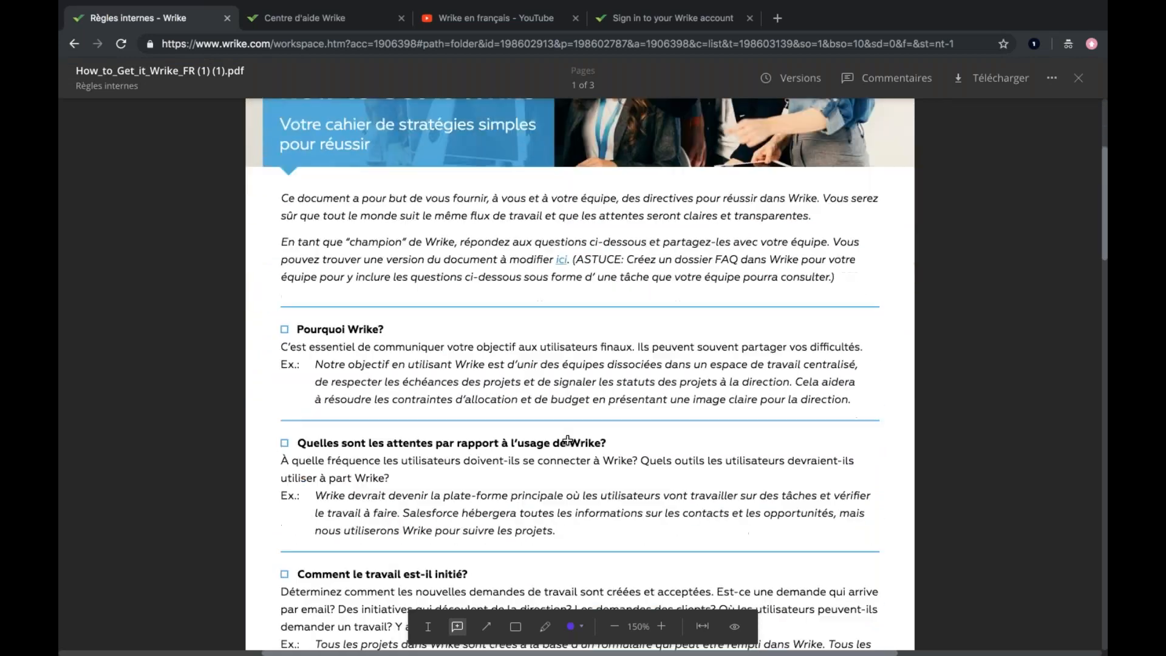
scroll(568, 440, "down", 5)
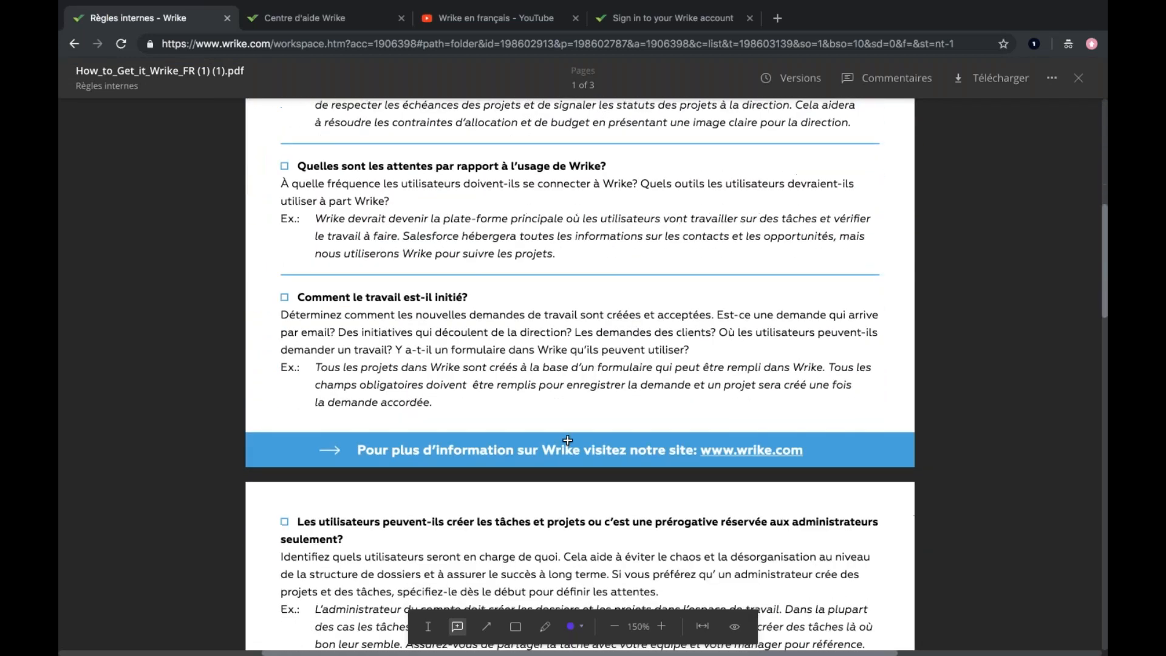
scroll(567, 440, "down", 2)
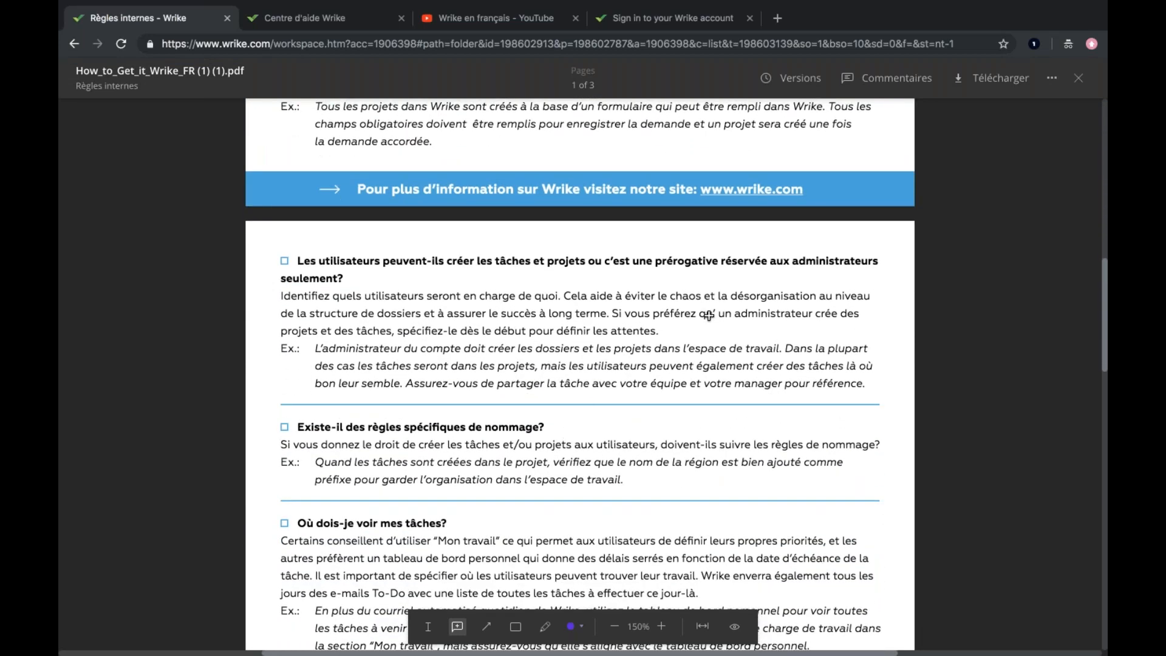
left_click(1078, 78)
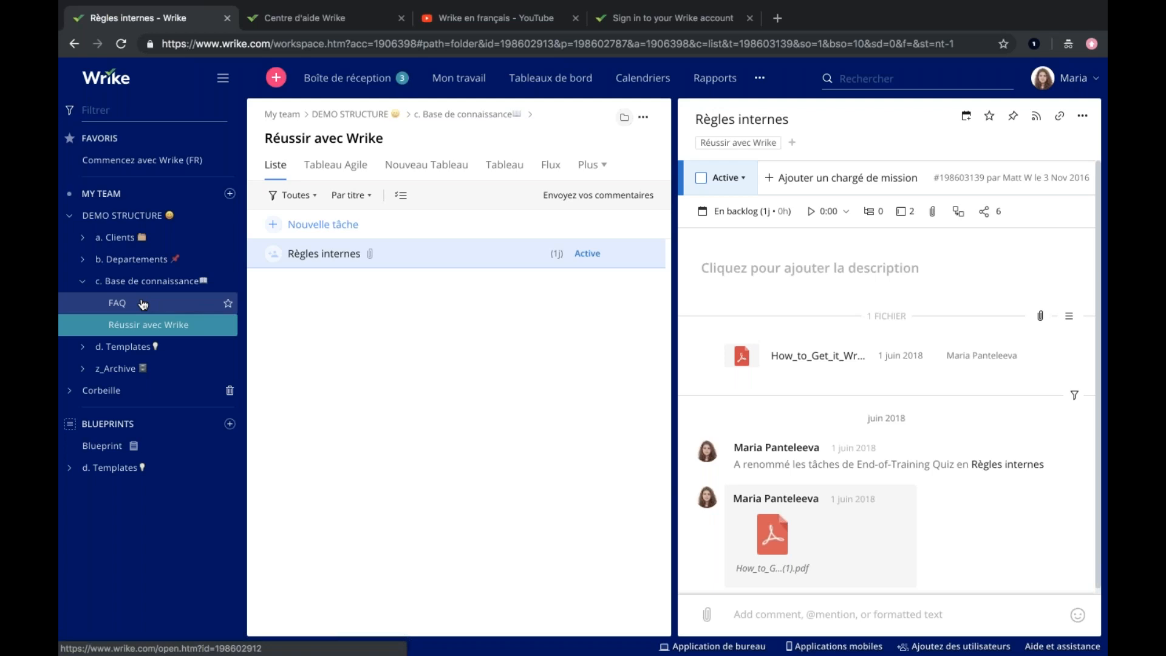
Show the tasks in the FAQ folder under c. Base de connaissance and collapse that parent folder.
left_click(124, 306)
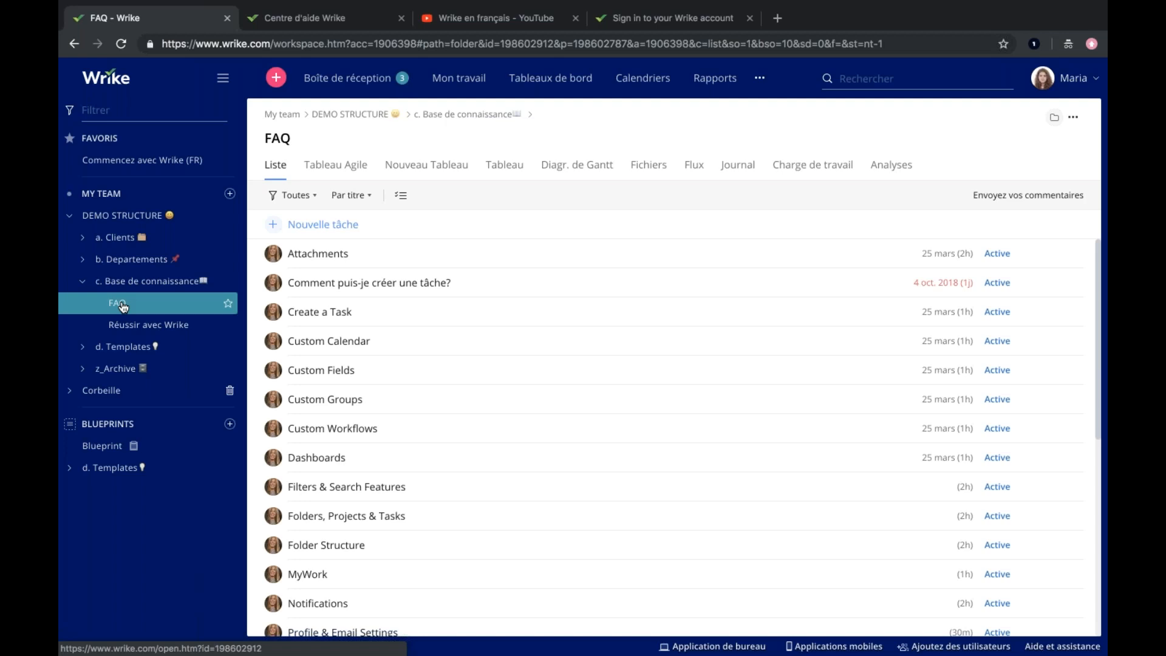
left_click(83, 283)
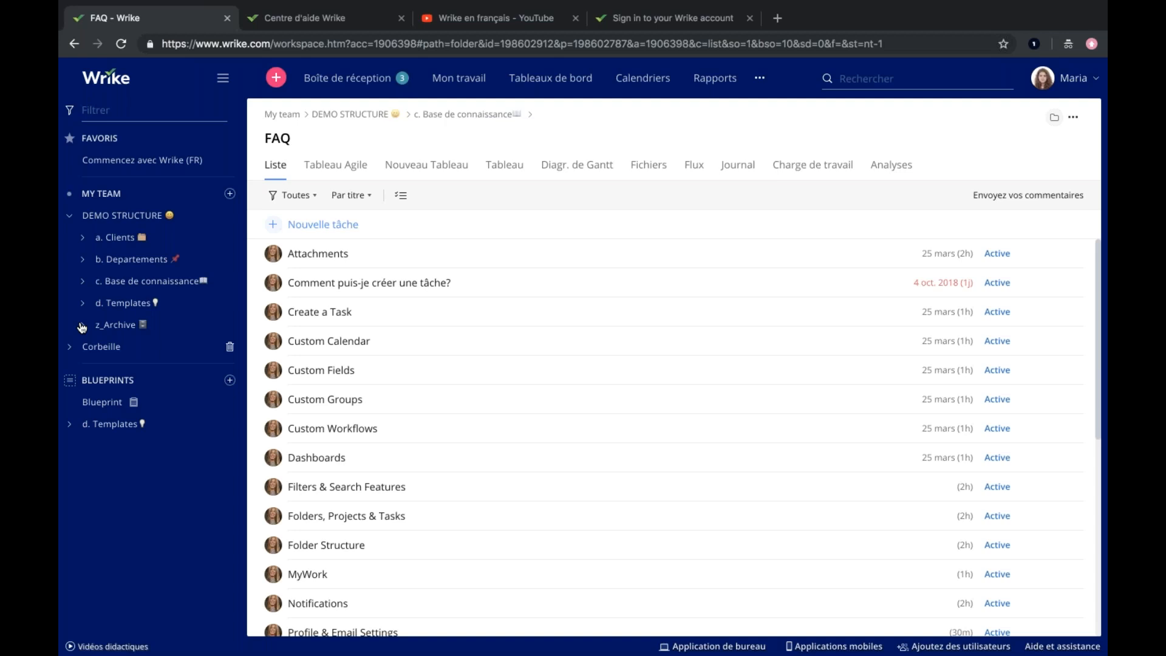
Browse the Engineering and IT folders under b. Departements and open IT's 01. Backlog folder.
left_click(82, 261)
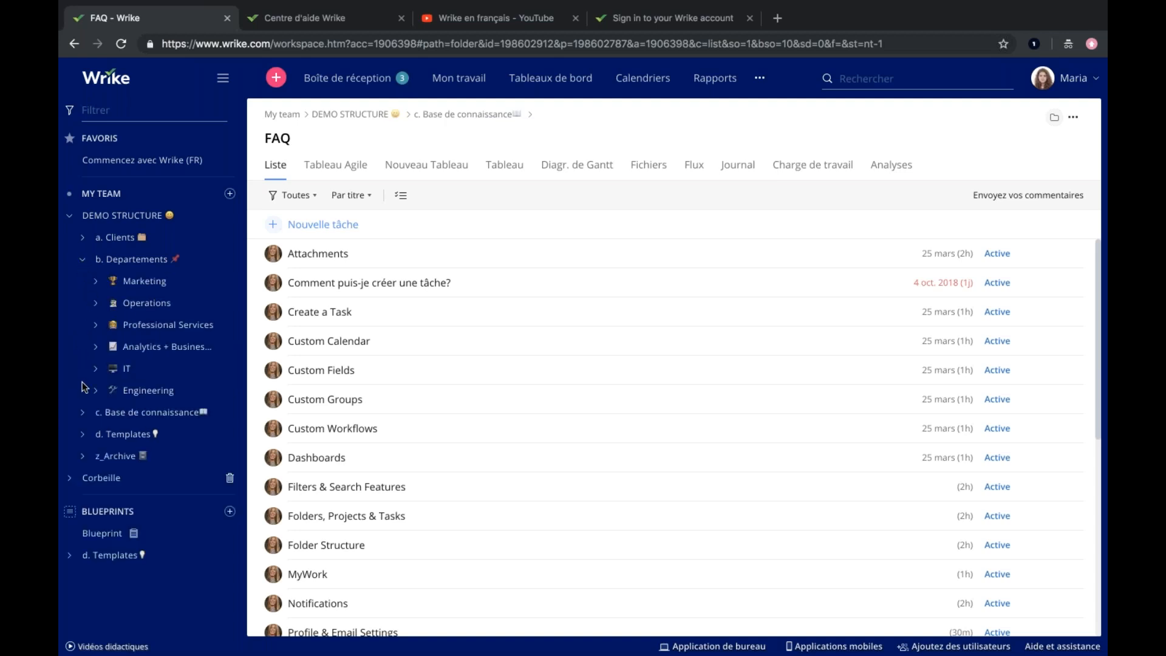
left_click(95, 390)
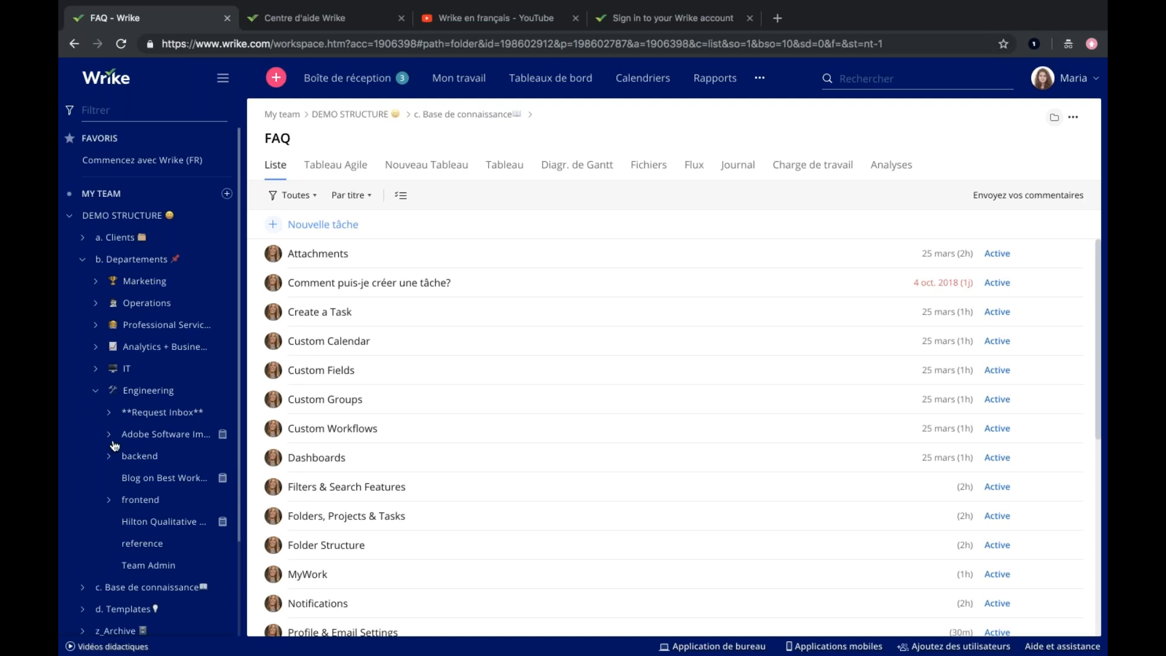
left_click(94, 388)
left_click(95, 369)
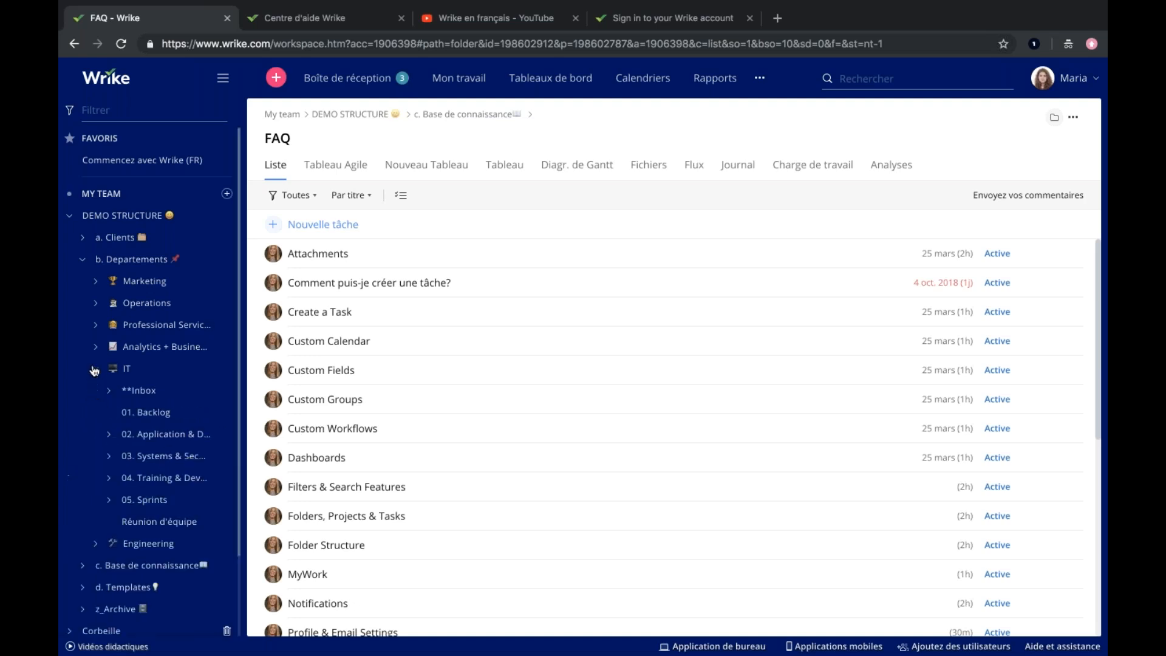
left_click(156, 414)
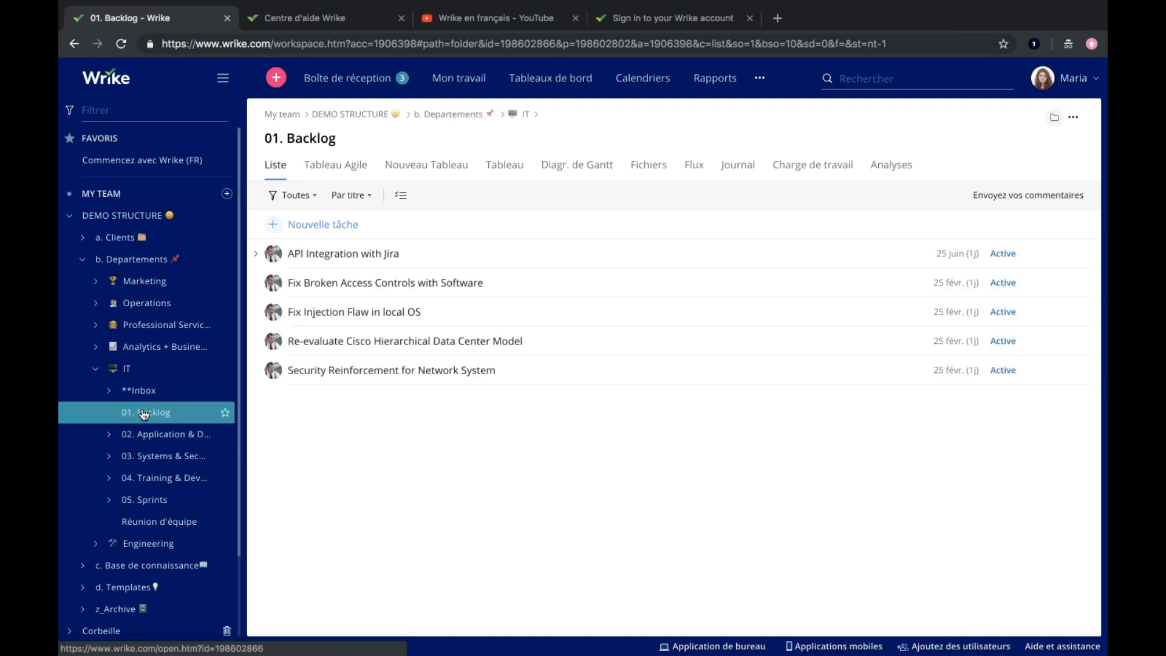
Try to find additional participants by first name in the 01. Backlog folder's sharing settings, and close them without sharing.
right_click(143, 415)
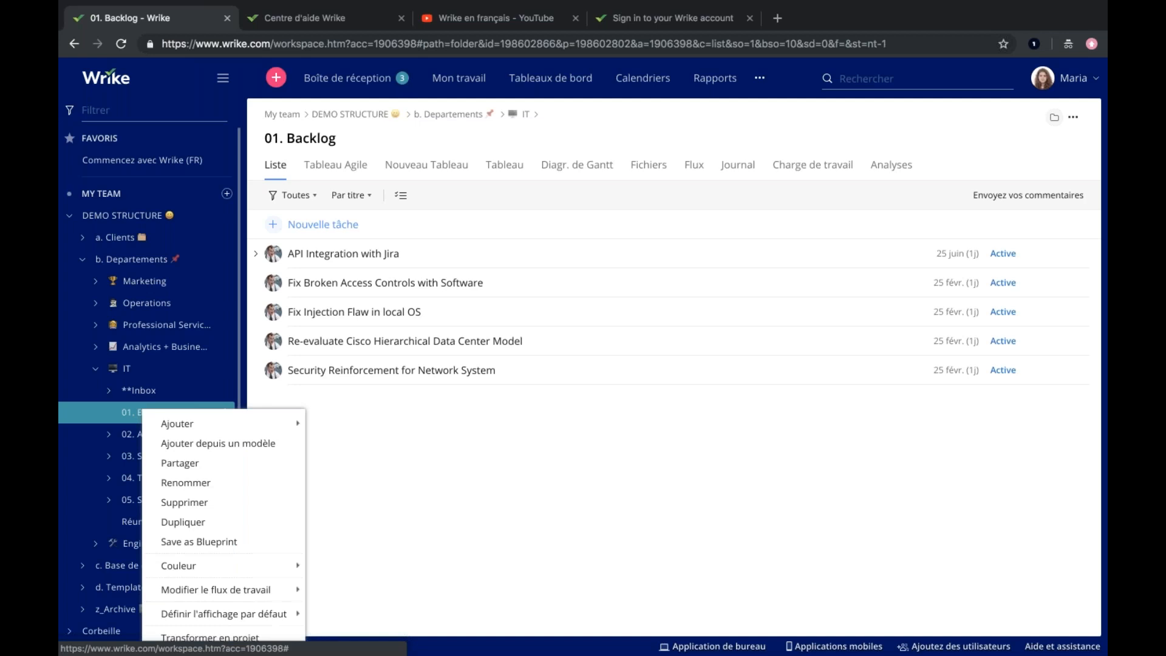
left_click(189, 469)
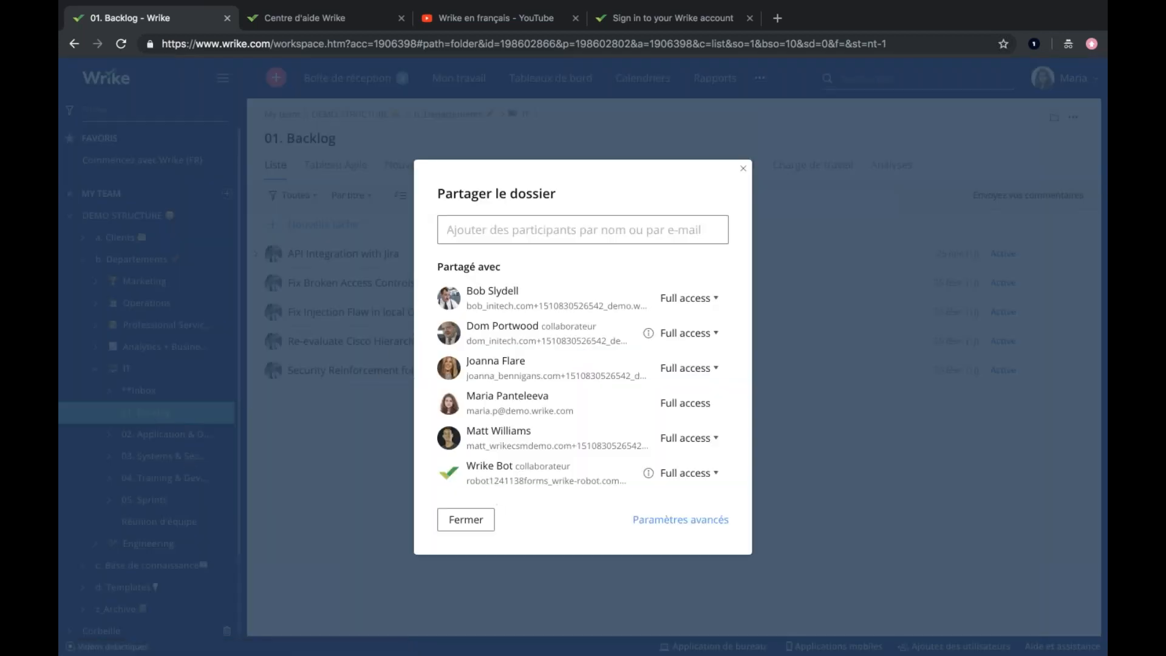
left_click(474, 234)
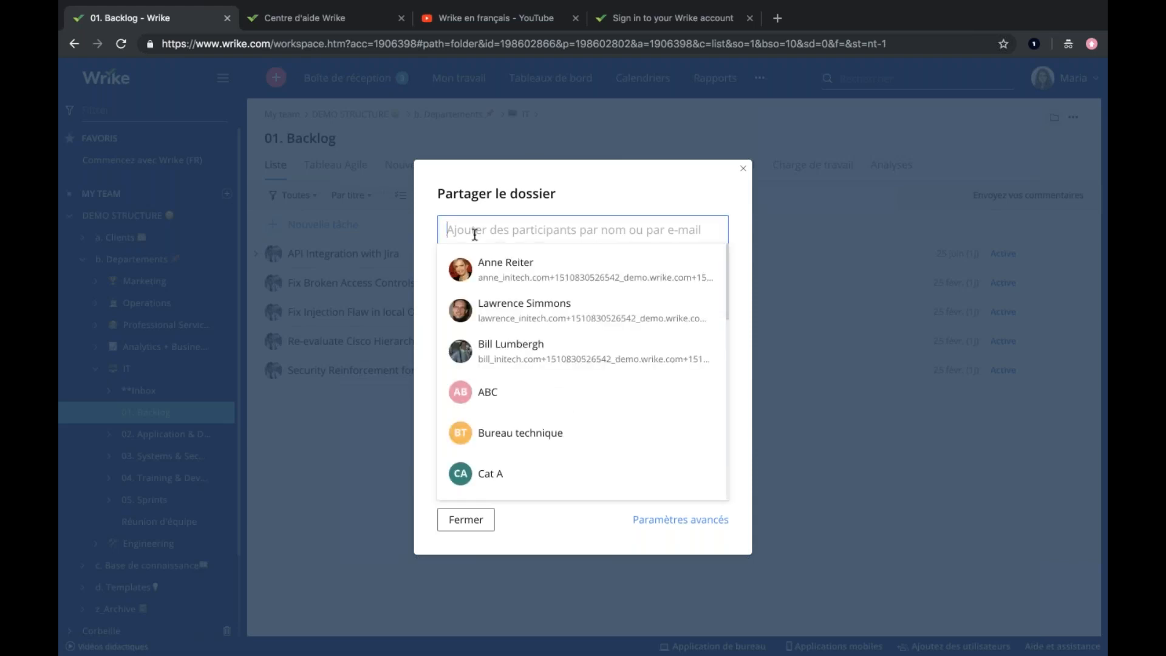
type("Martin")
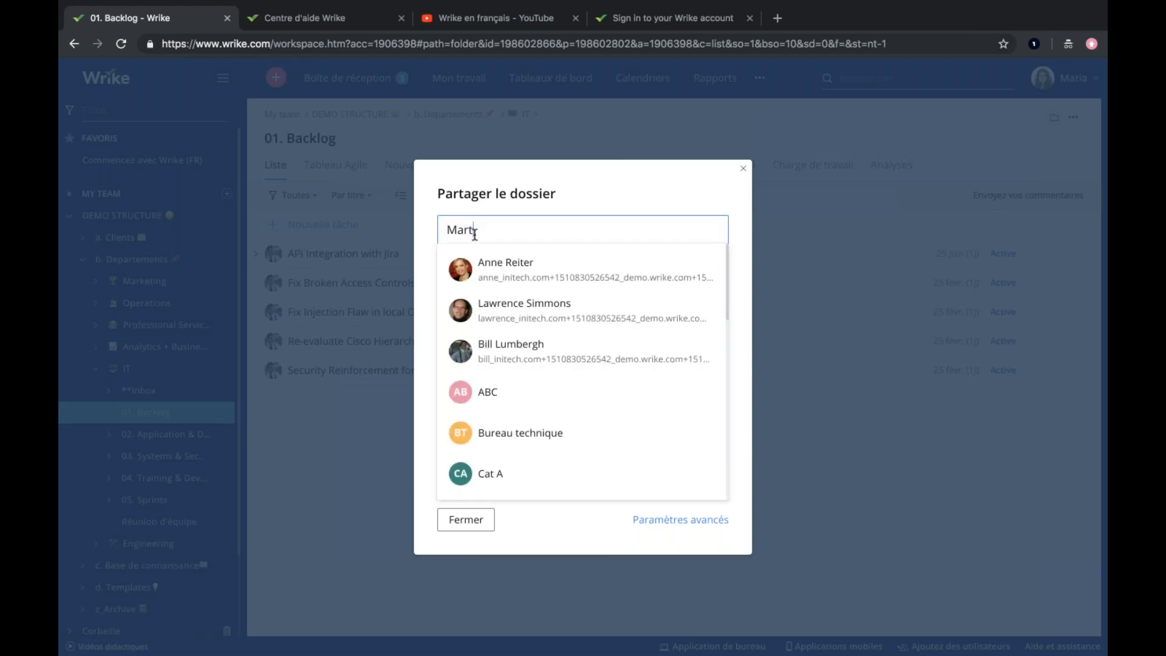
key("BackSpace")
key("BackSpace")
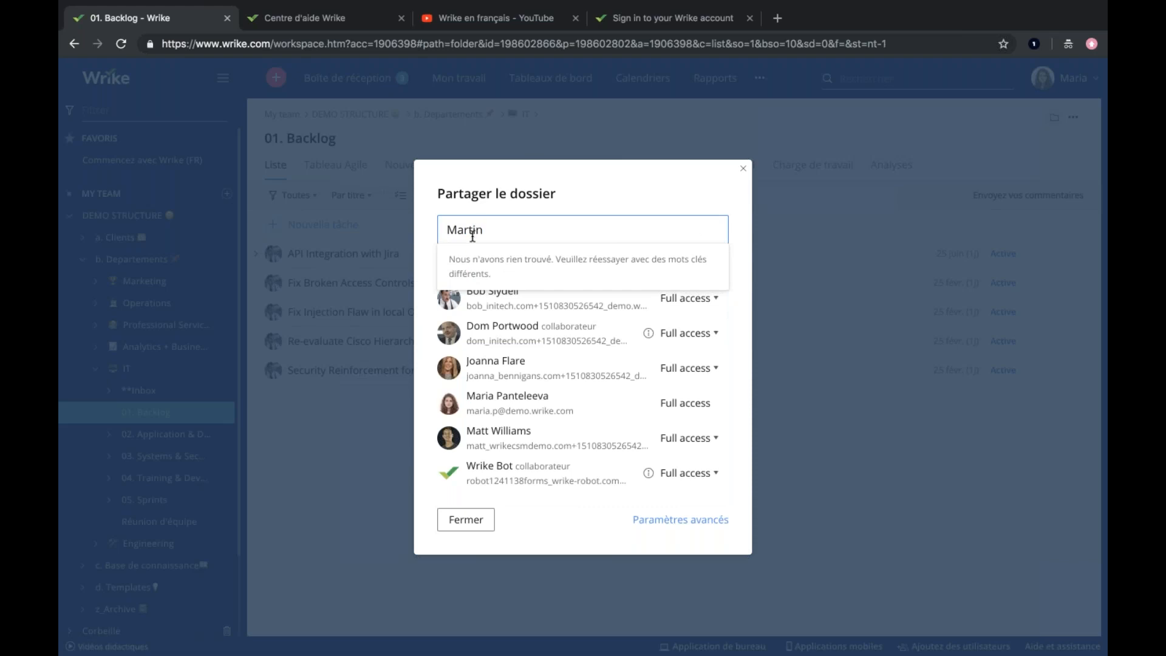
key("BackSpace")
key("BackSpace")
key("BackSpace")
key("BackSpace")
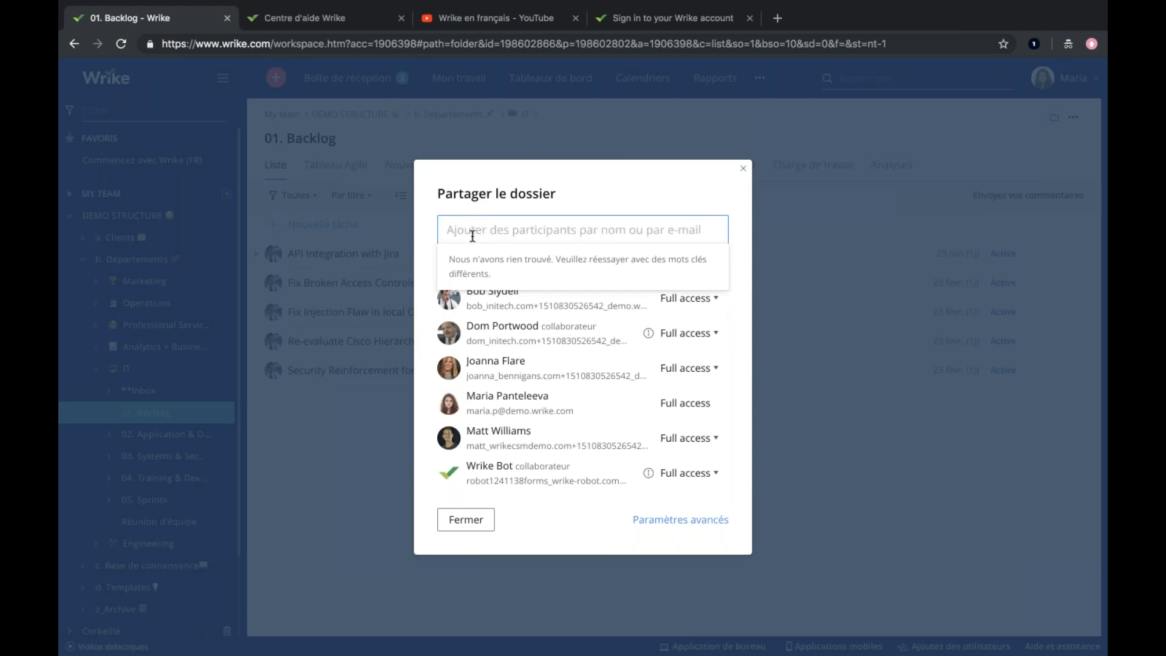
type("Joa")
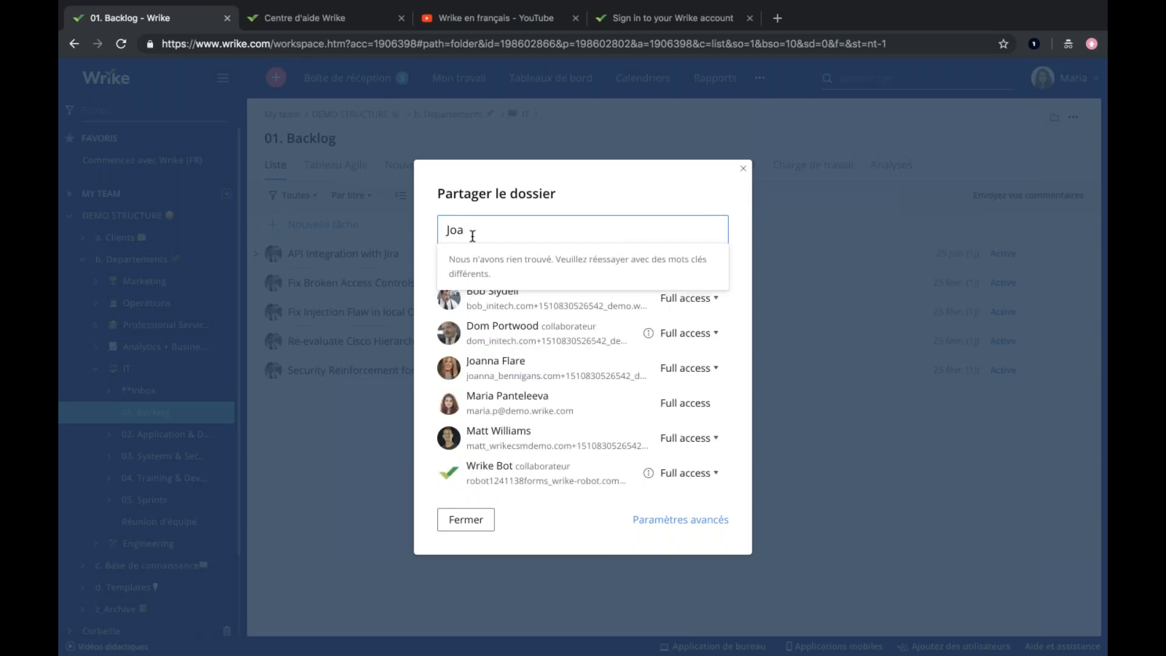
key("BackSpace")
key("BackSpace")
key("BackSpace")
left_click(744, 170)
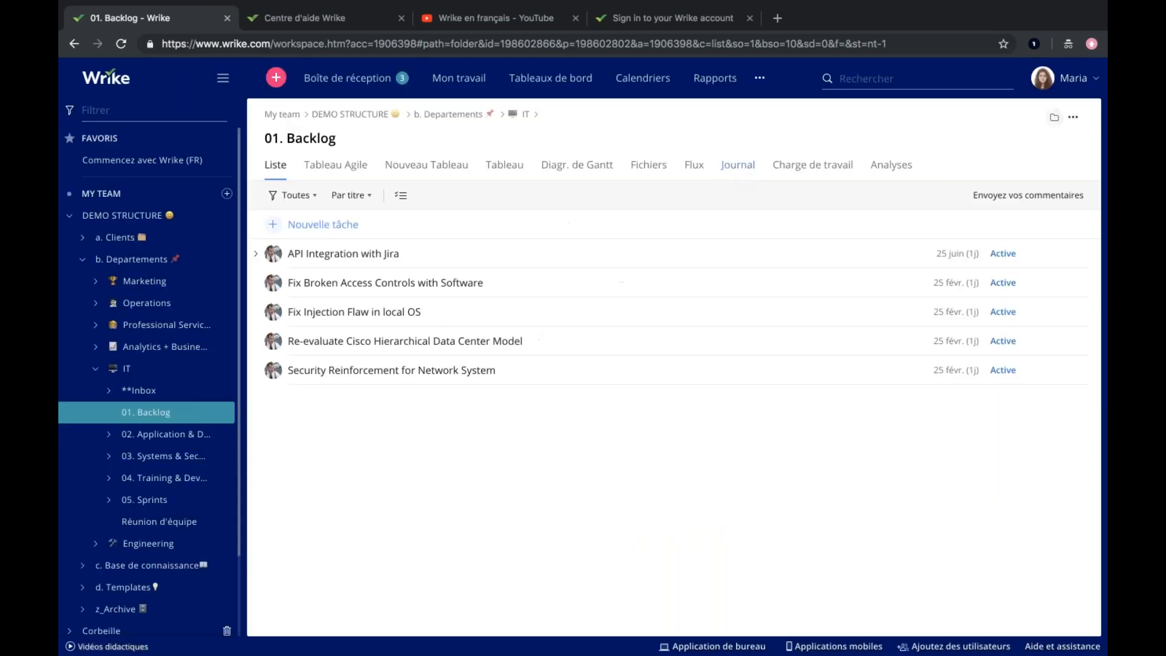
Open IT's **Inbox folder and check who it is shared with.
left_click(144, 390)
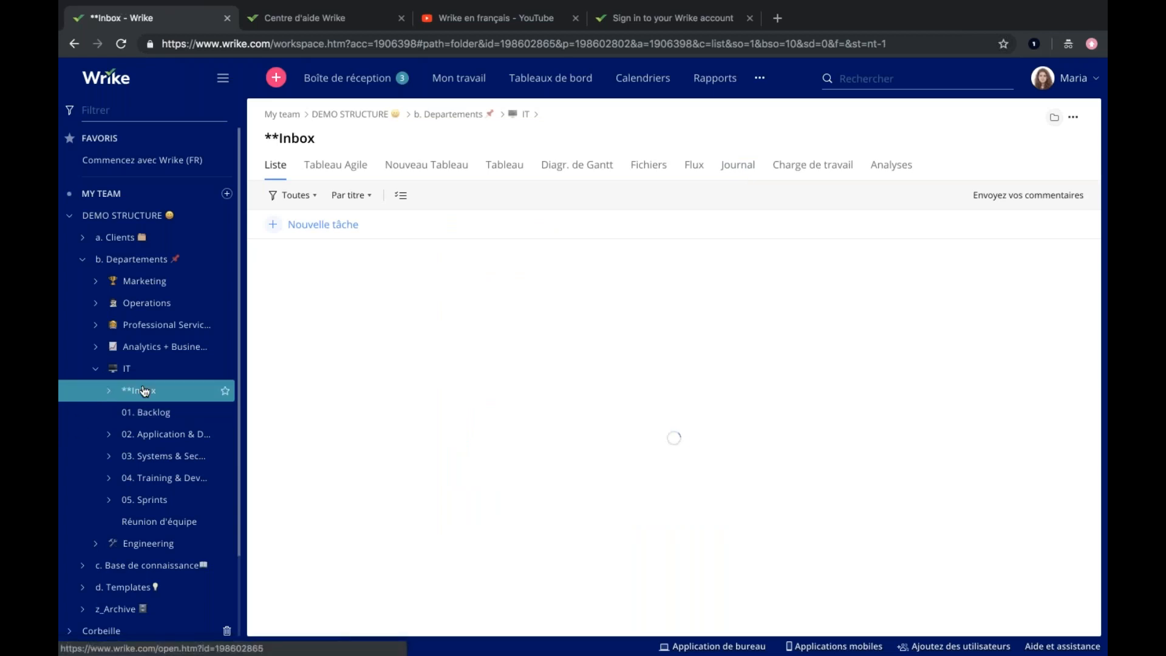
right_click(144, 389)
left_click(175, 448)
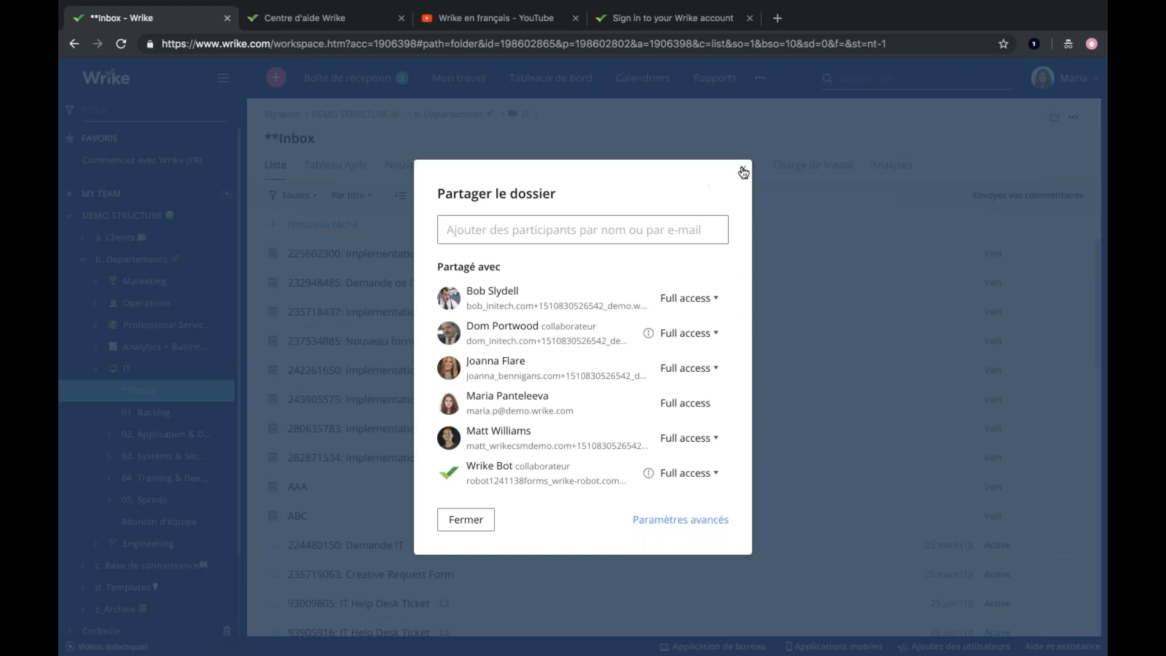
left_click(743, 172)
Collapse the IT folder and open the sharing settings of the Professional Services folder under b. Departements.
left_click(96, 368)
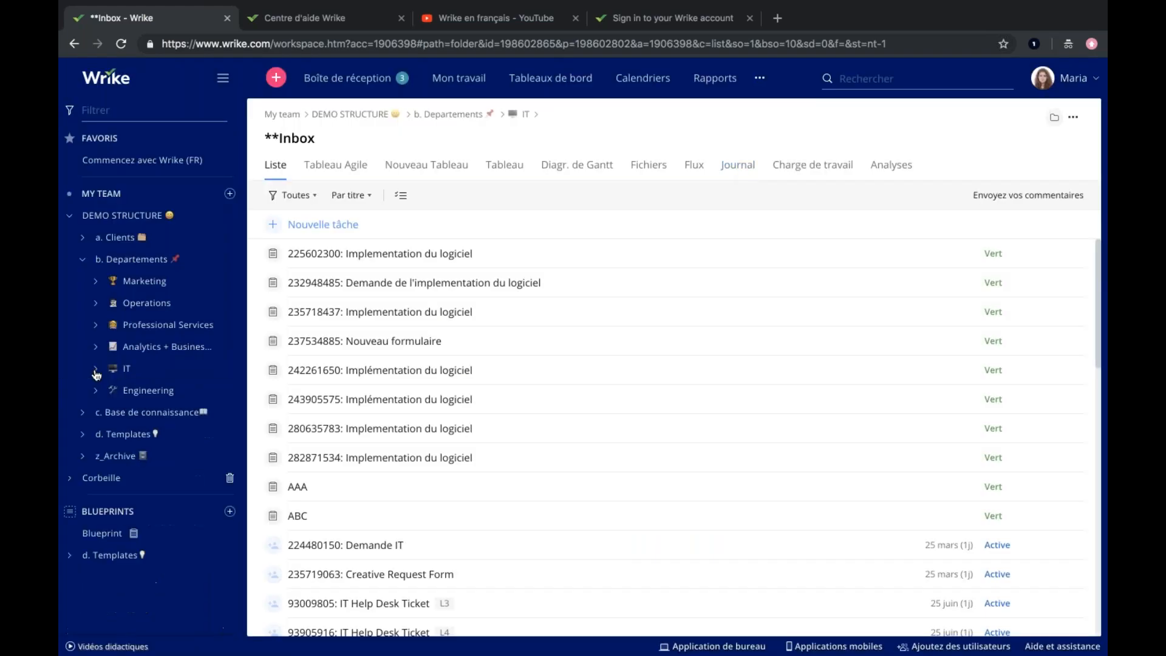
left_click(97, 326)
left_click(157, 326)
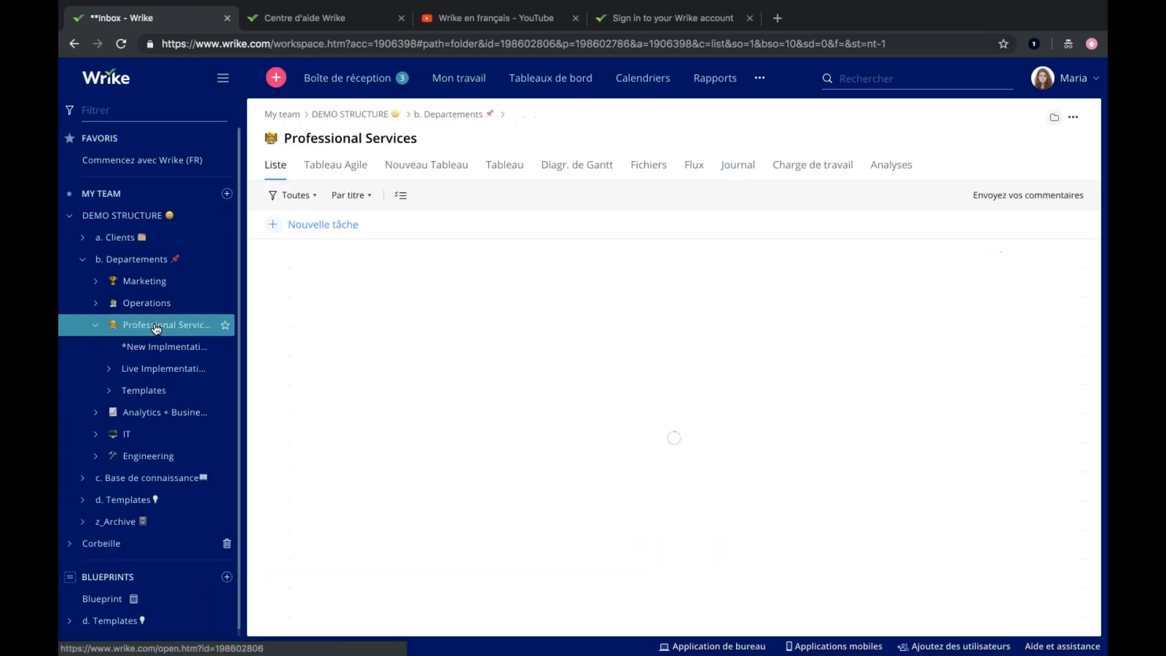
right_click(156, 328)
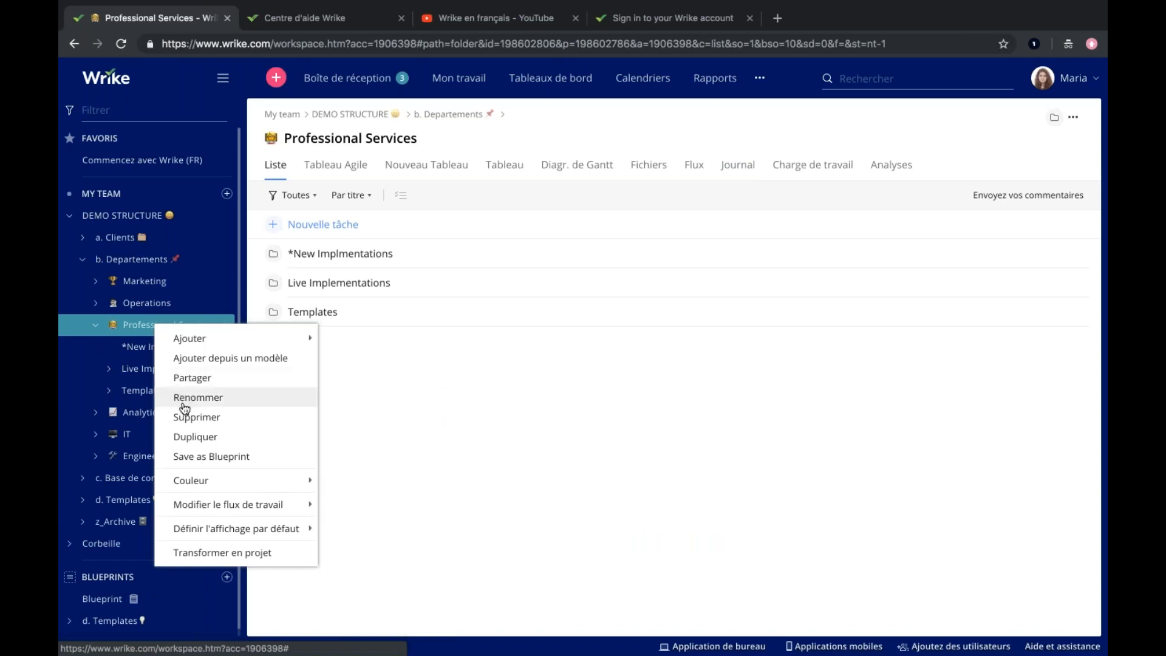
left_click(187, 378)
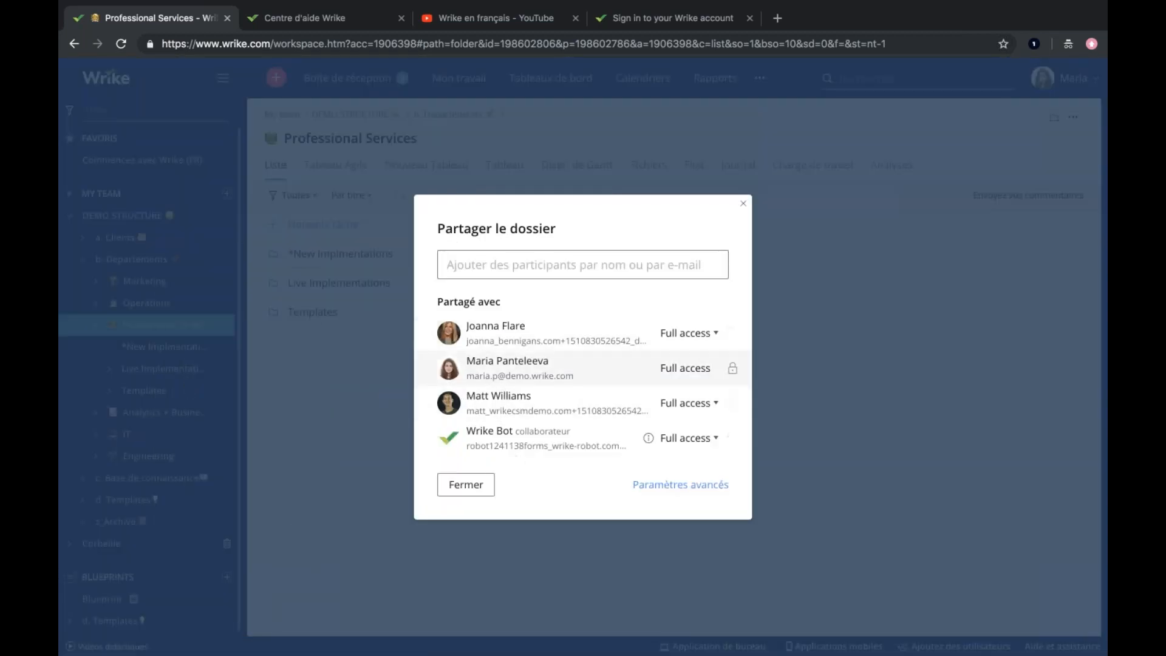
Search for a colleague by first name, add them to the Professional Services folder's participants and save the sharing.
left_click(489, 266)
type("Mart")
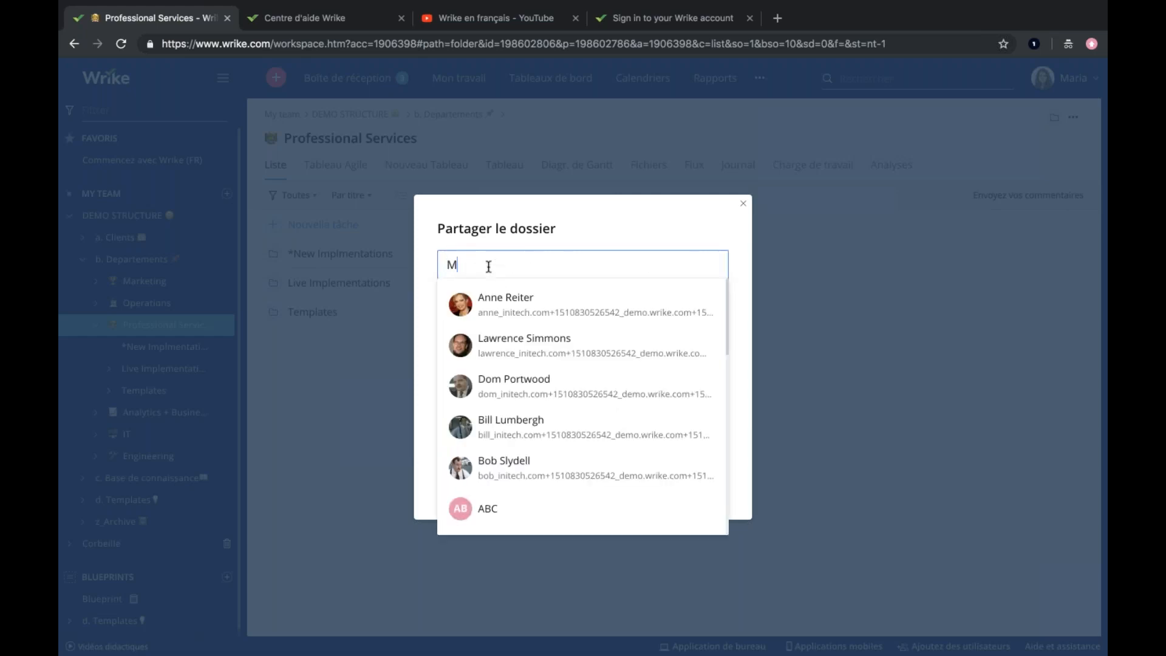
key("BackSpace")
key("BackSpace")
key("BackSpace")
key("BackSpace")
type("Bill")
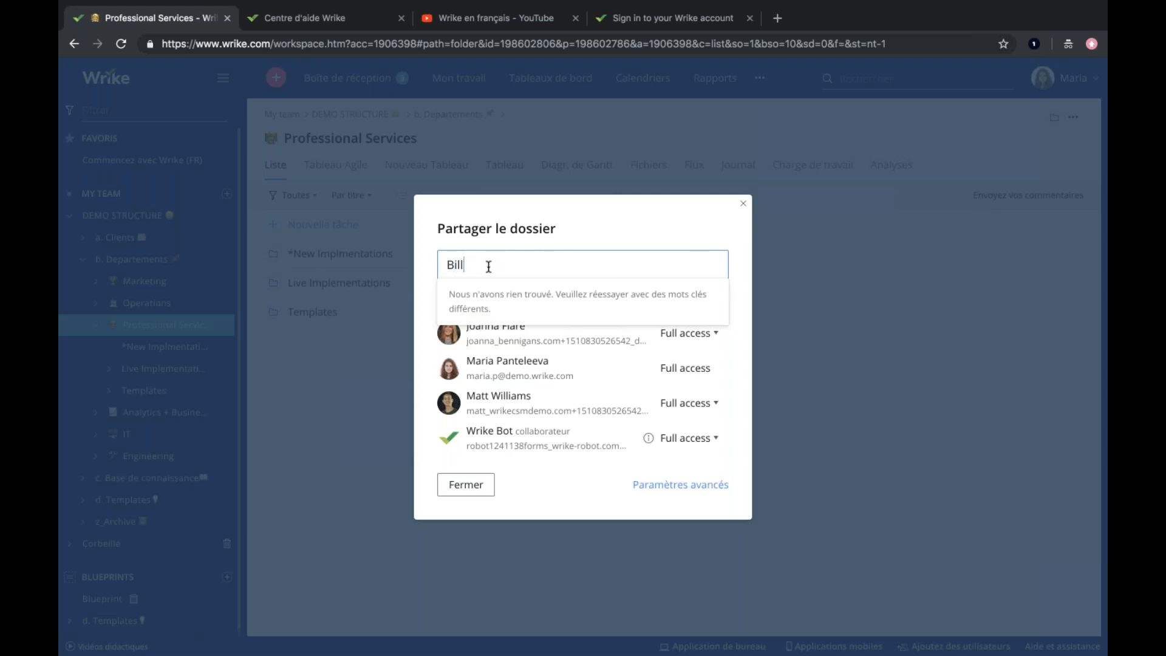
left_click(520, 312)
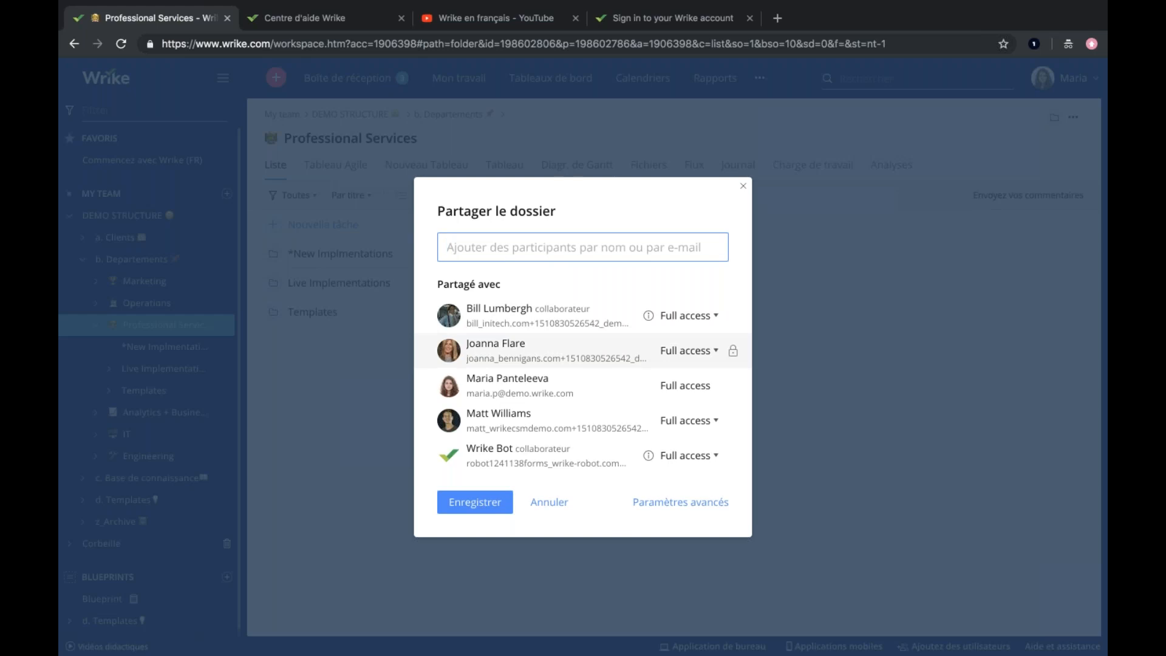
left_click(467, 510)
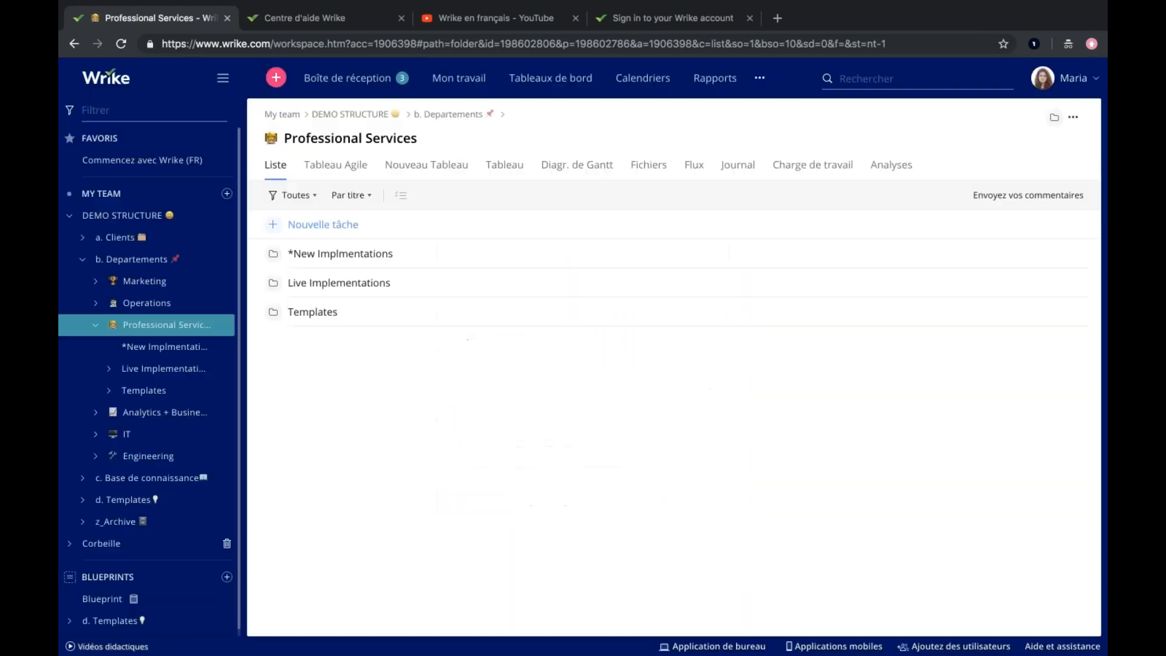
Check which participants the *New Implmentations subfolder of Professional Services is shared with.
left_click(142, 356)
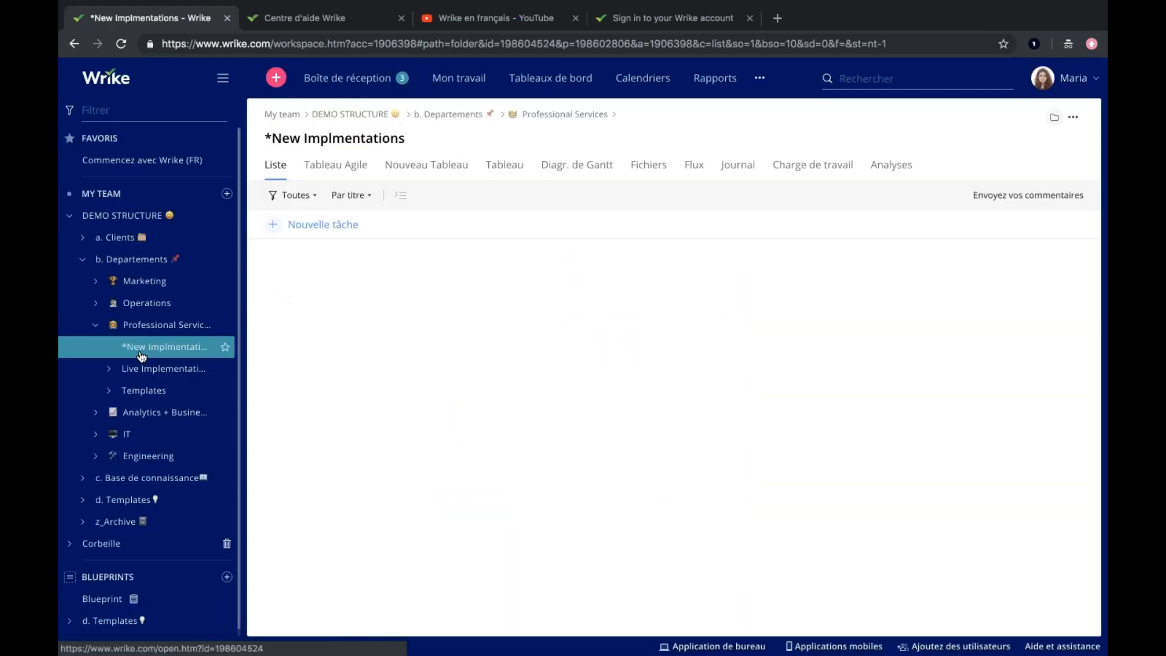
right_click(142, 355)
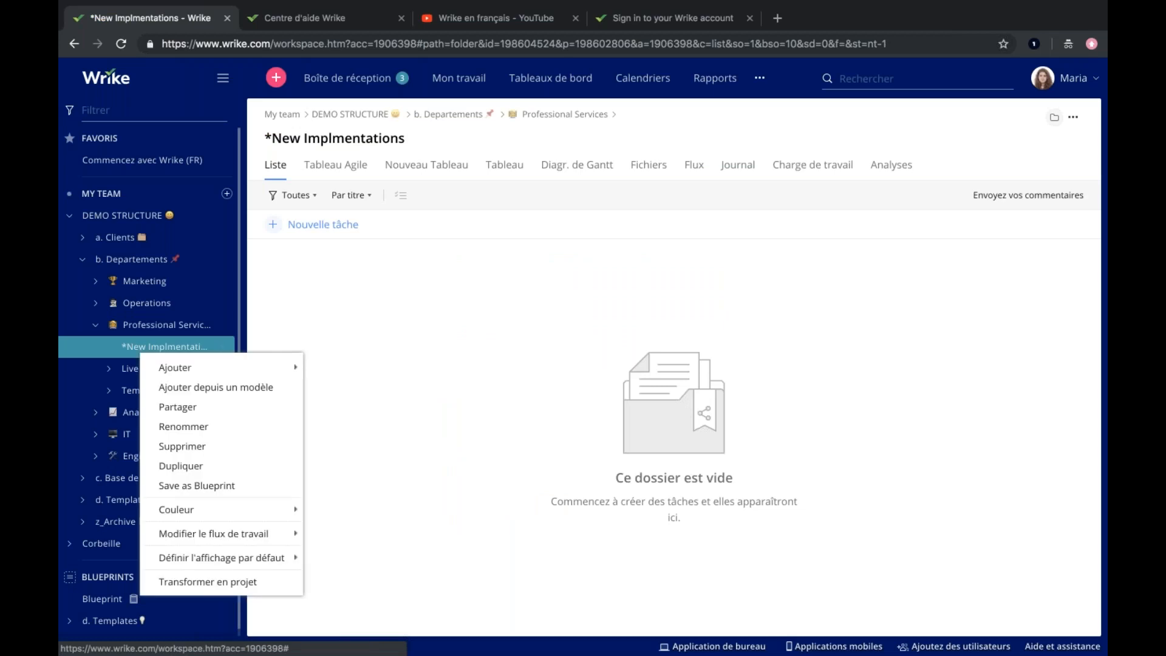
left_click(176, 407)
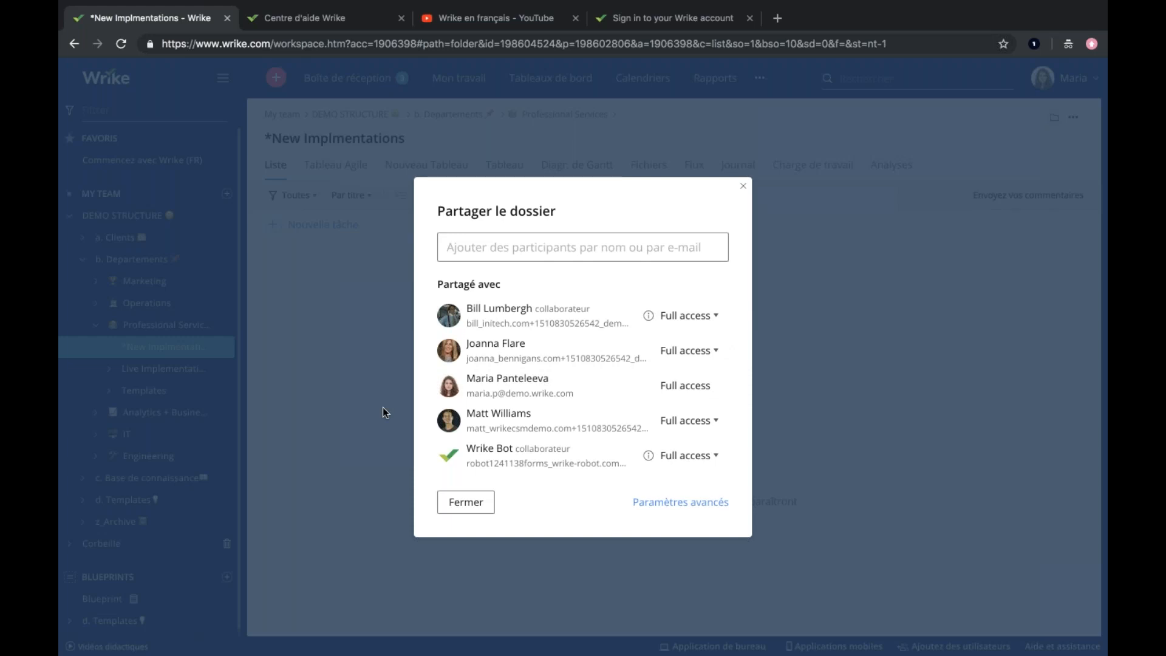
left_click(454, 503)
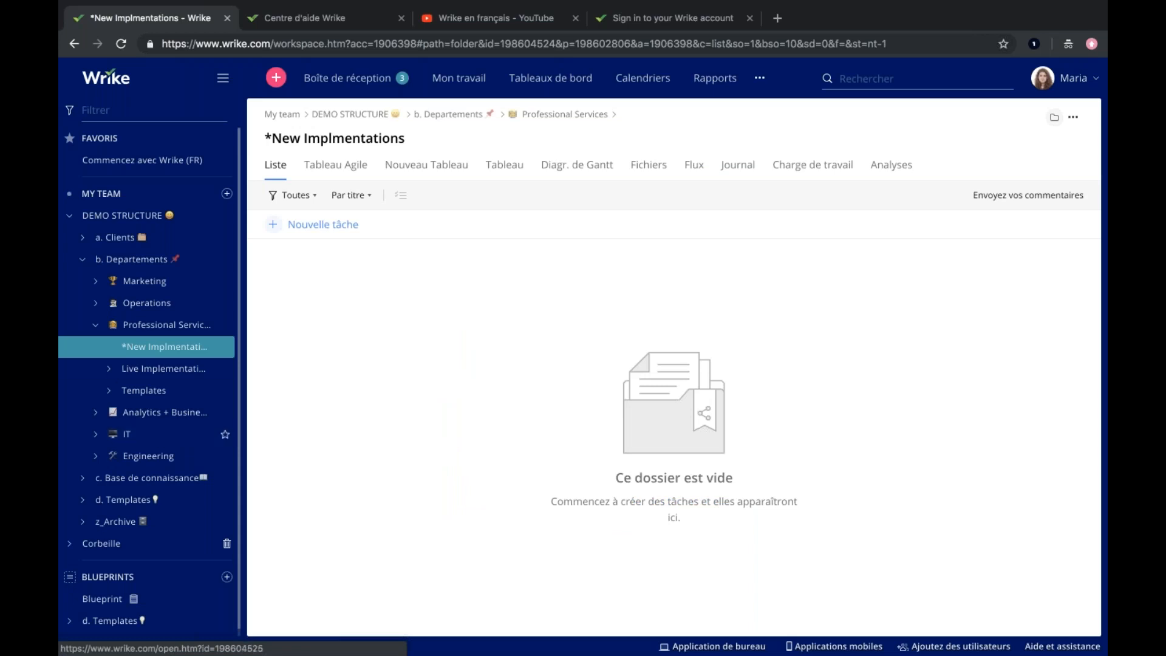
Return to the Professional Services folder and widen the folder sidebar to fit the full folder names.
left_click(149, 325)
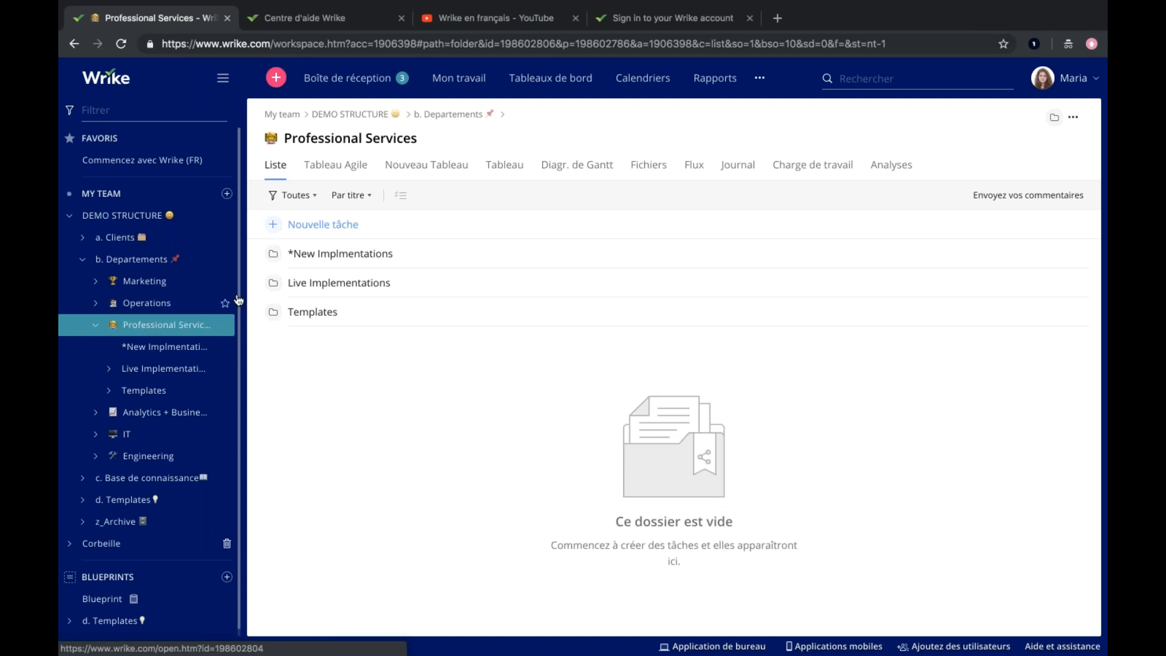
left_click_drag(243, 290, 301, 289)
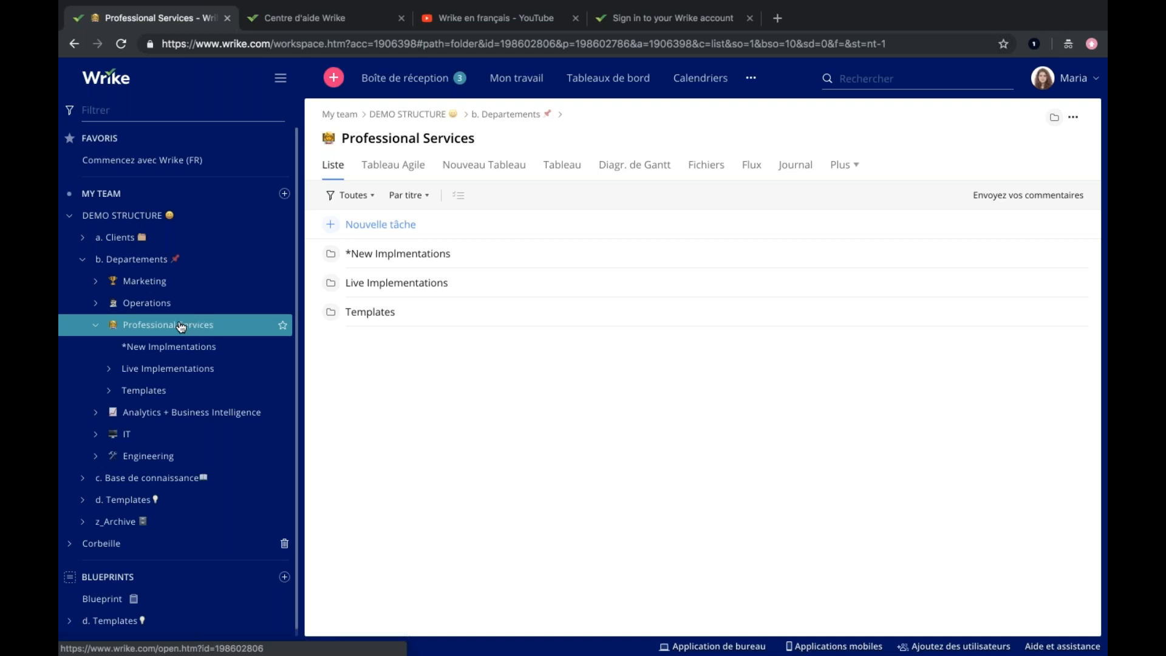
Start a new project inside the Professional Services folder and name it "Nouvelle implementation".
right_click(181, 327)
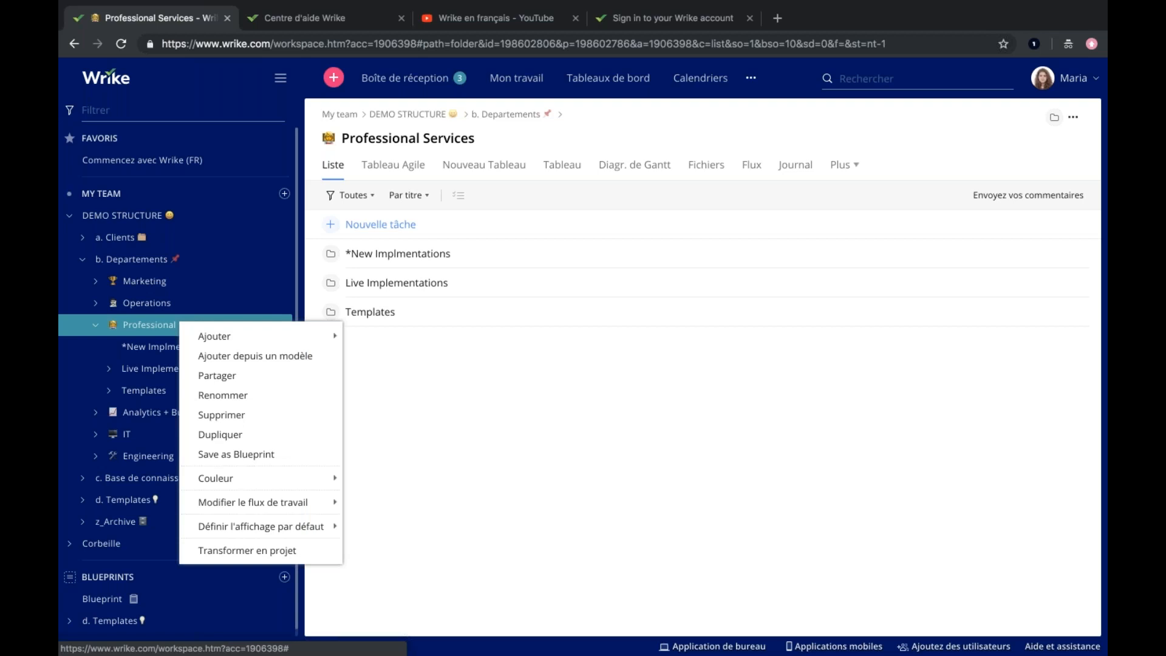
mouse_move(208, 338)
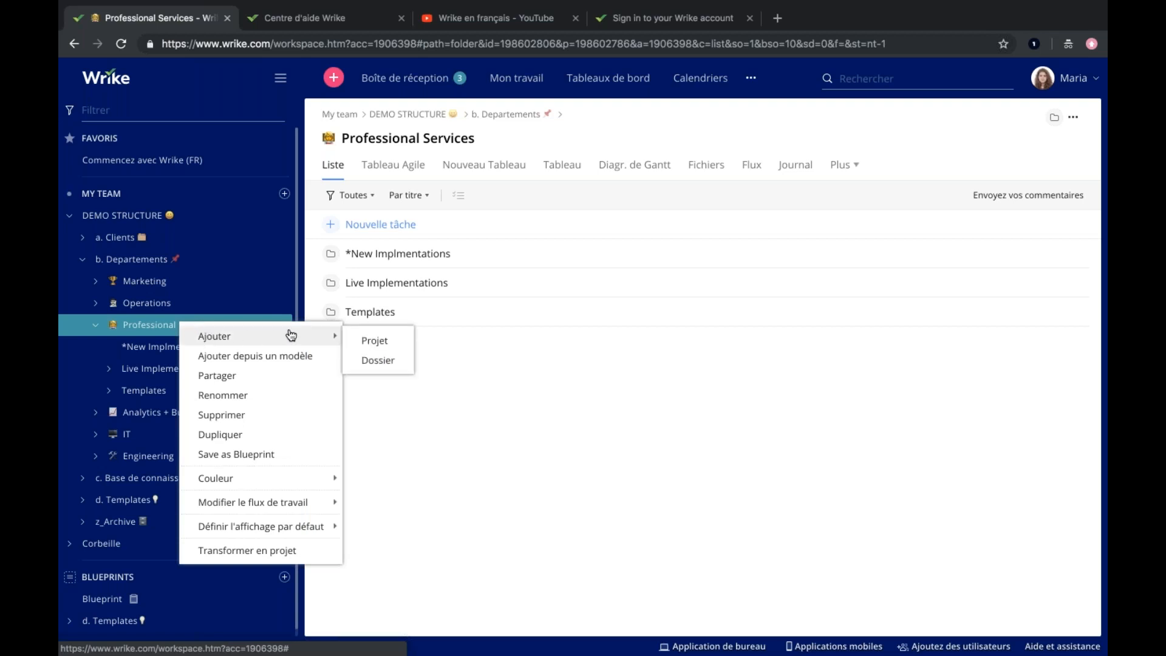
left_click(365, 341)
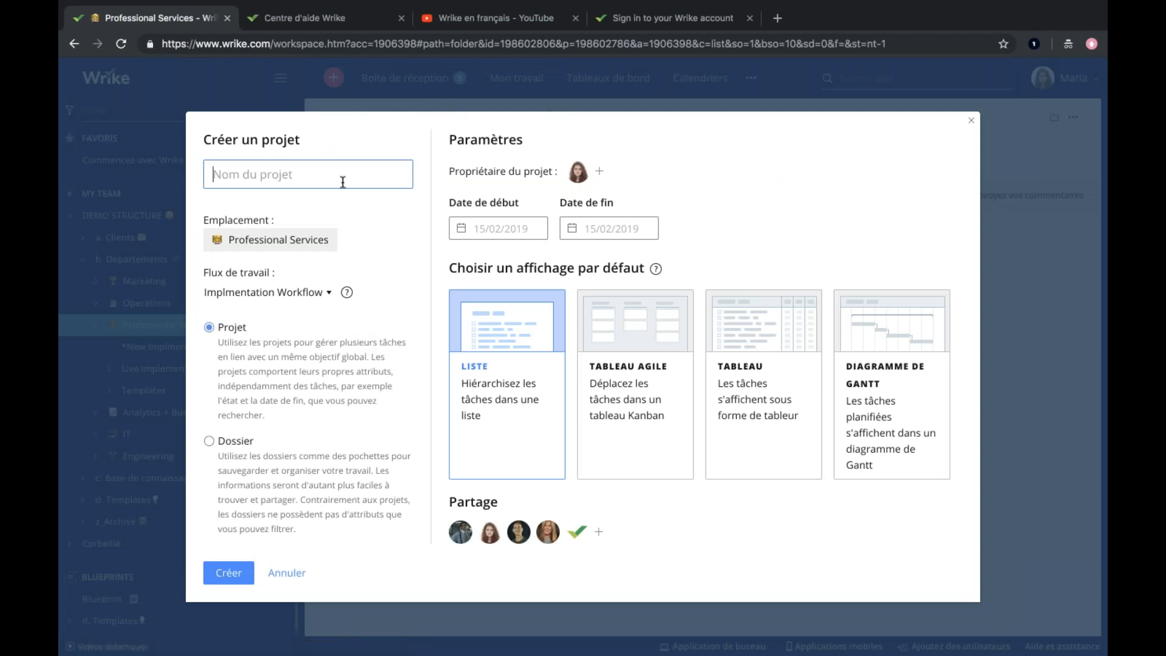
type("Nouvelle implementation")
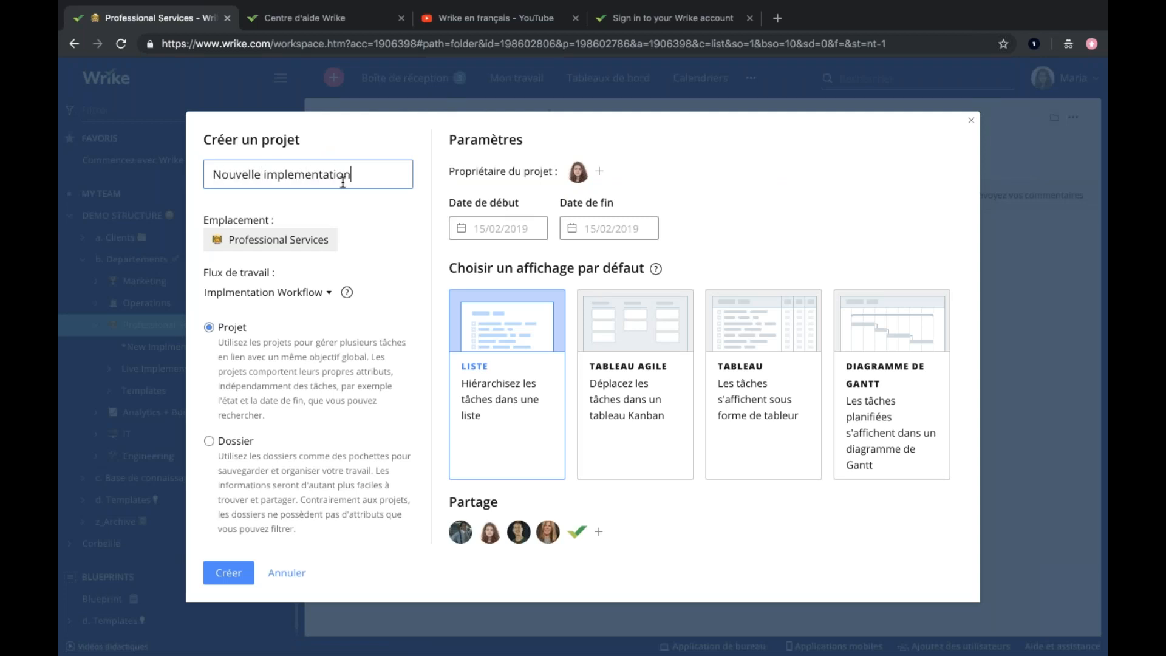
Set the project's start date to 18/02/2019 and end date to 22/02/2019, and create it.
left_click(498, 229)
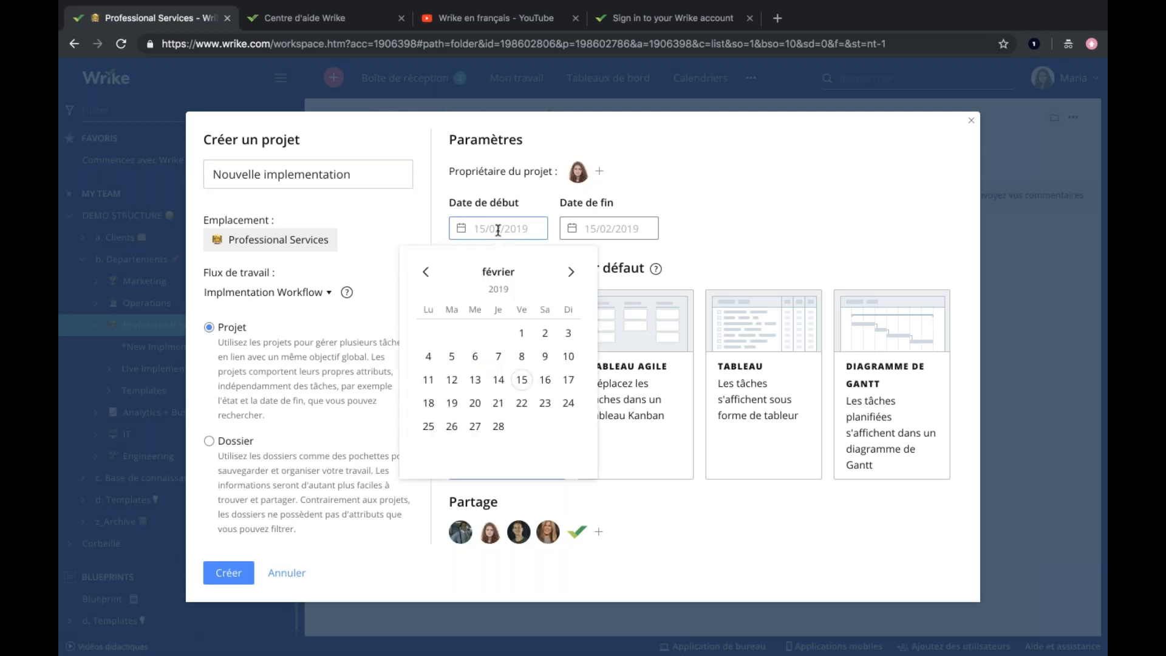
left_click(428, 403)
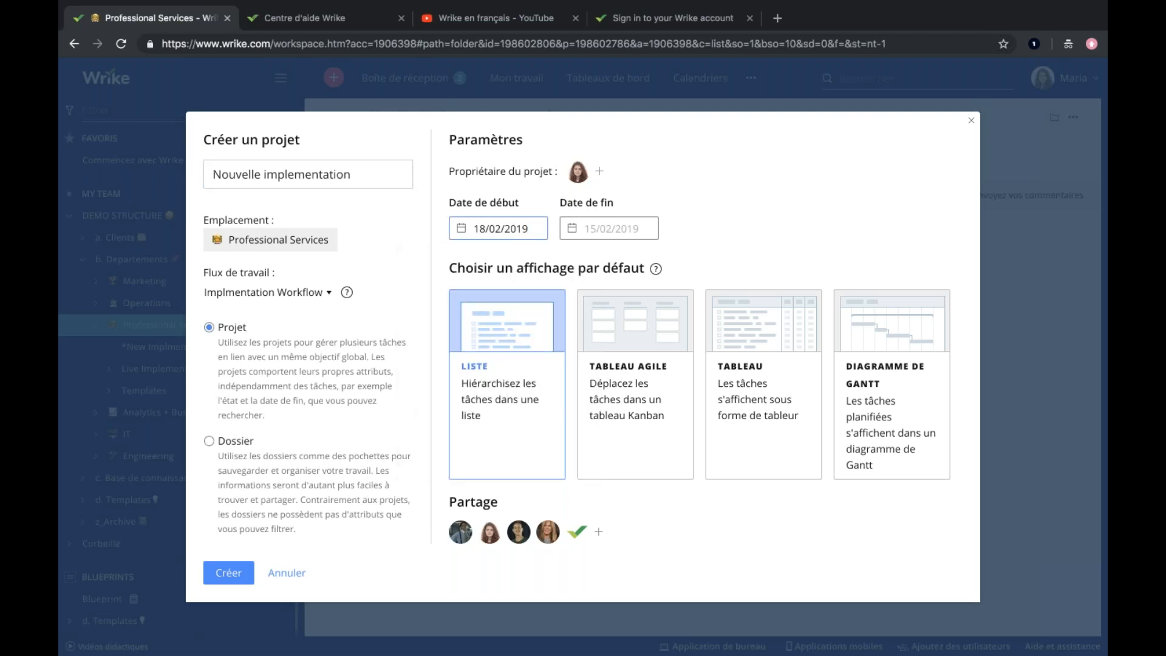
left_click(604, 228)
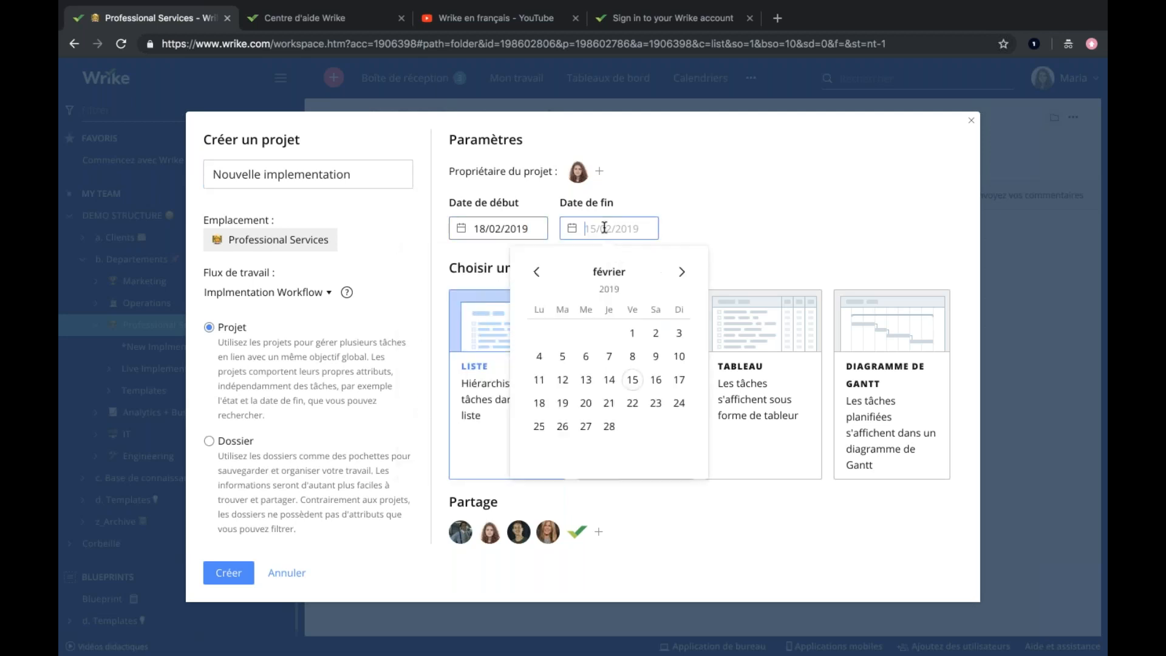
left_click(633, 404)
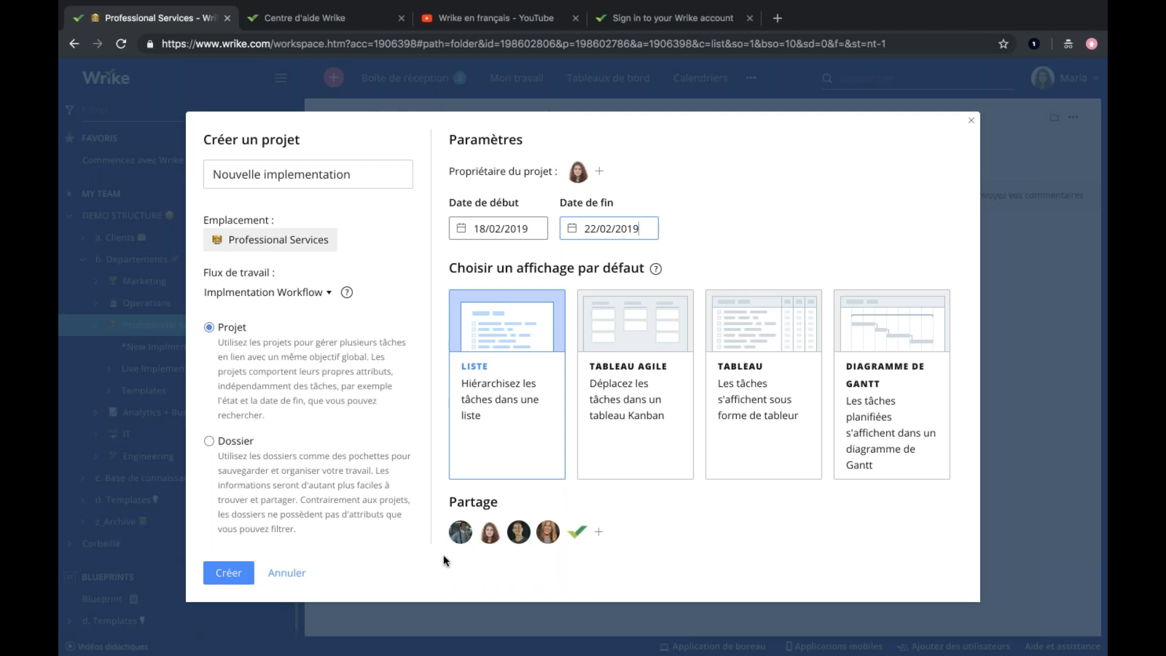
left_click(228, 573)
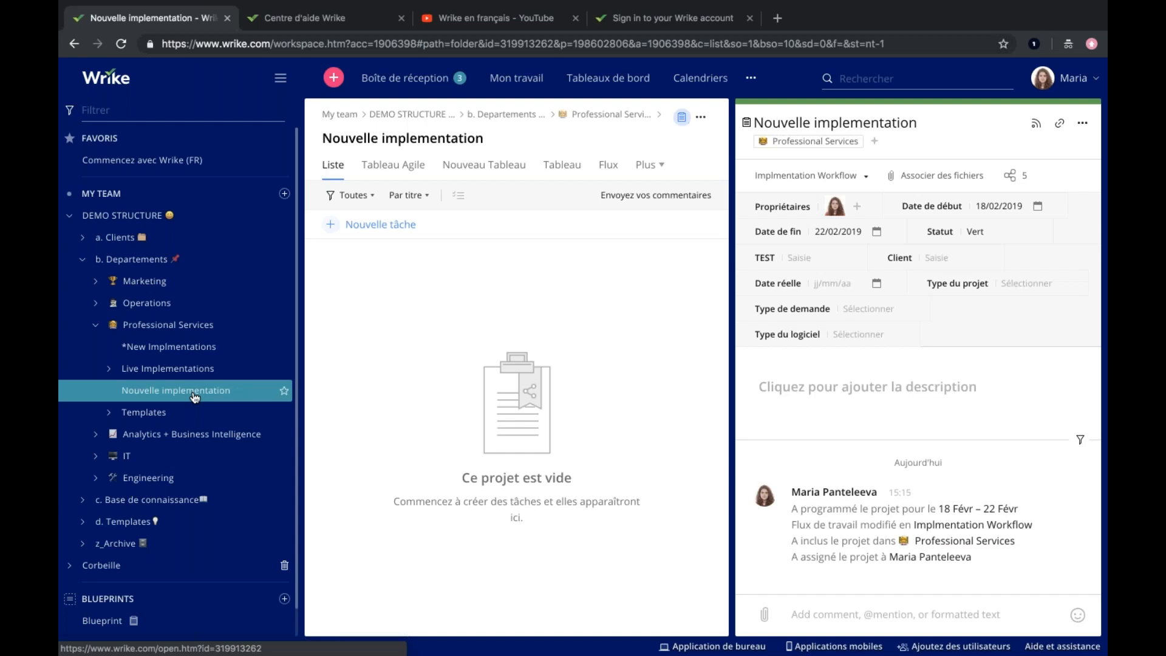
Create a subproject named "1. Planification" inside the Nouvelle implementation project.
right_click(194, 396)
mouse_move(225, 407)
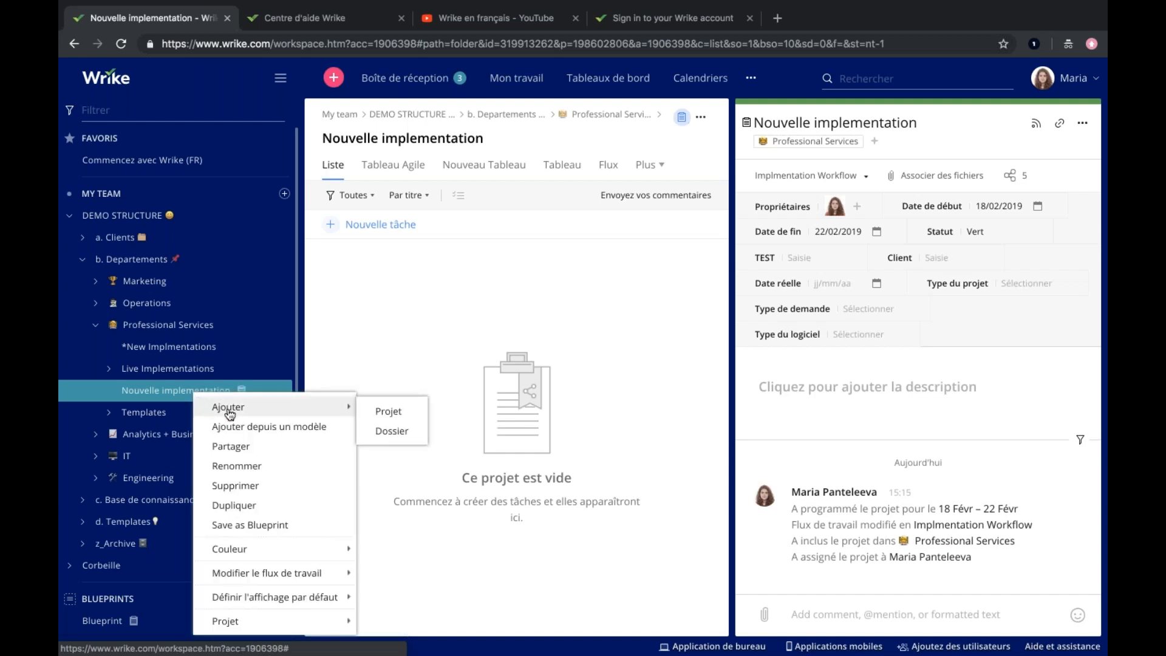
left_click(376, 409)
left_click(287, 175)
type("1.")
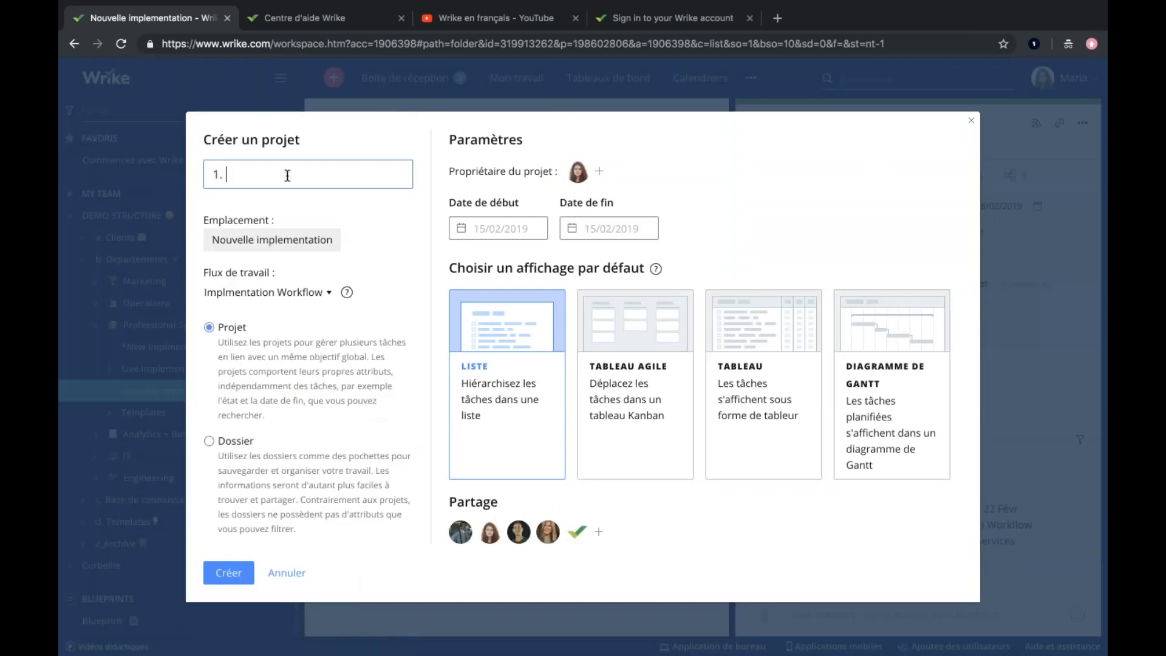
type(" Planification")
key("Return")
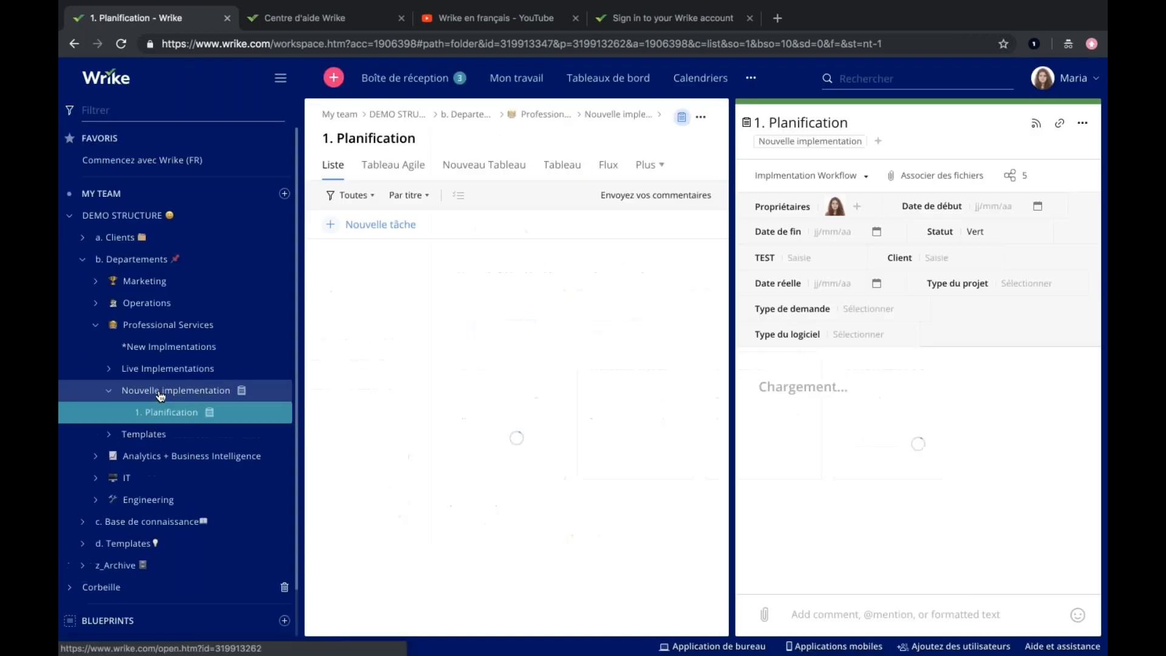
Create a second subproject named "2. Développement" inside the Nouvelle implementation project.
right_click(173, 411)
mouse_move(216, 404)
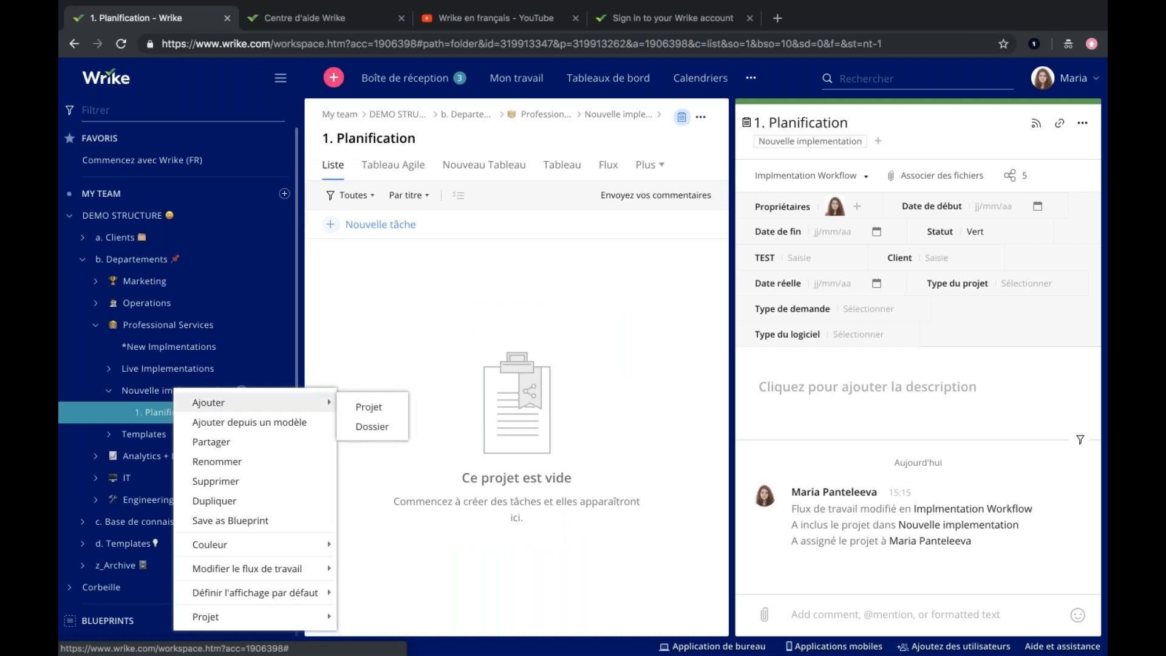
left_click(370, 403)
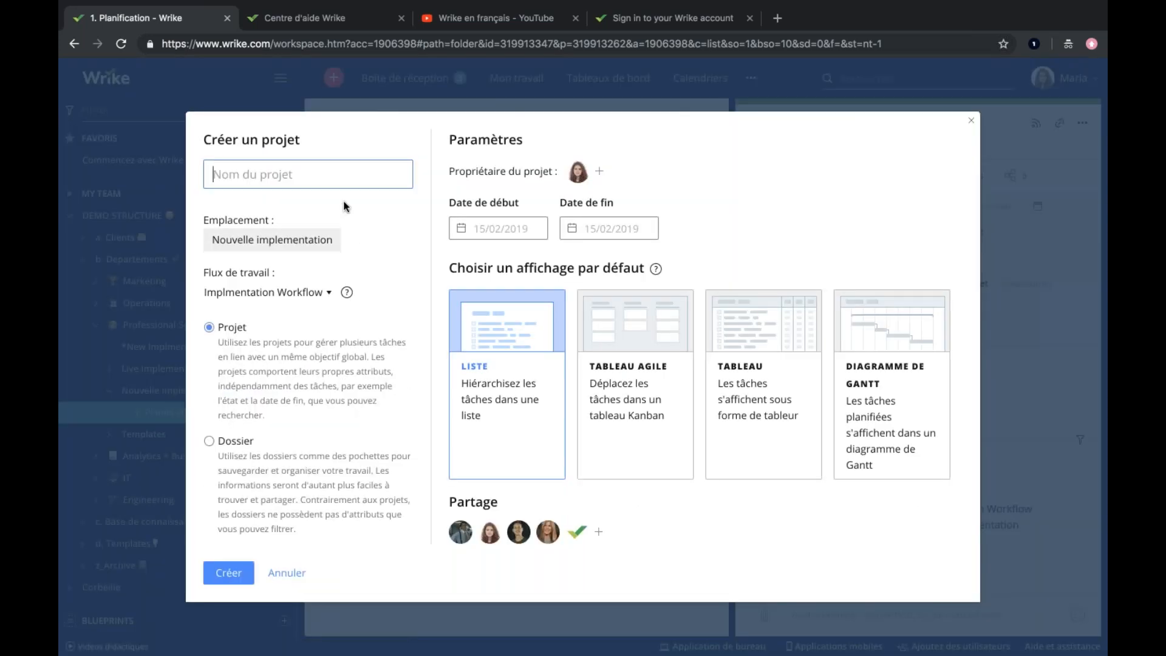
type("2. Développement")
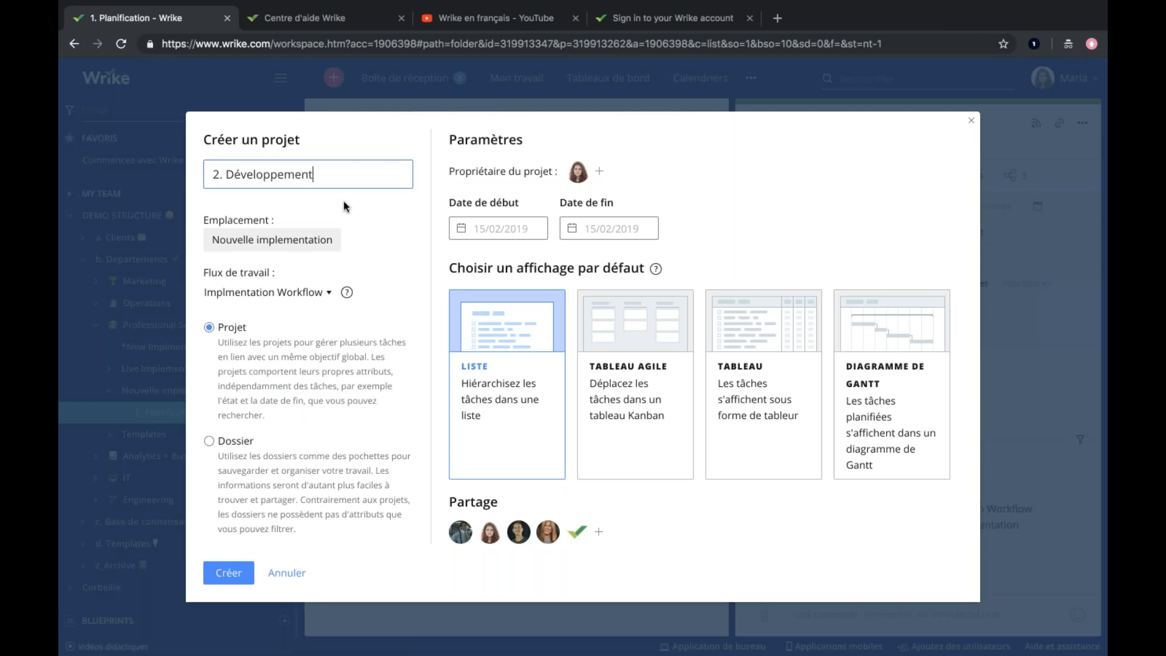
key("Return")
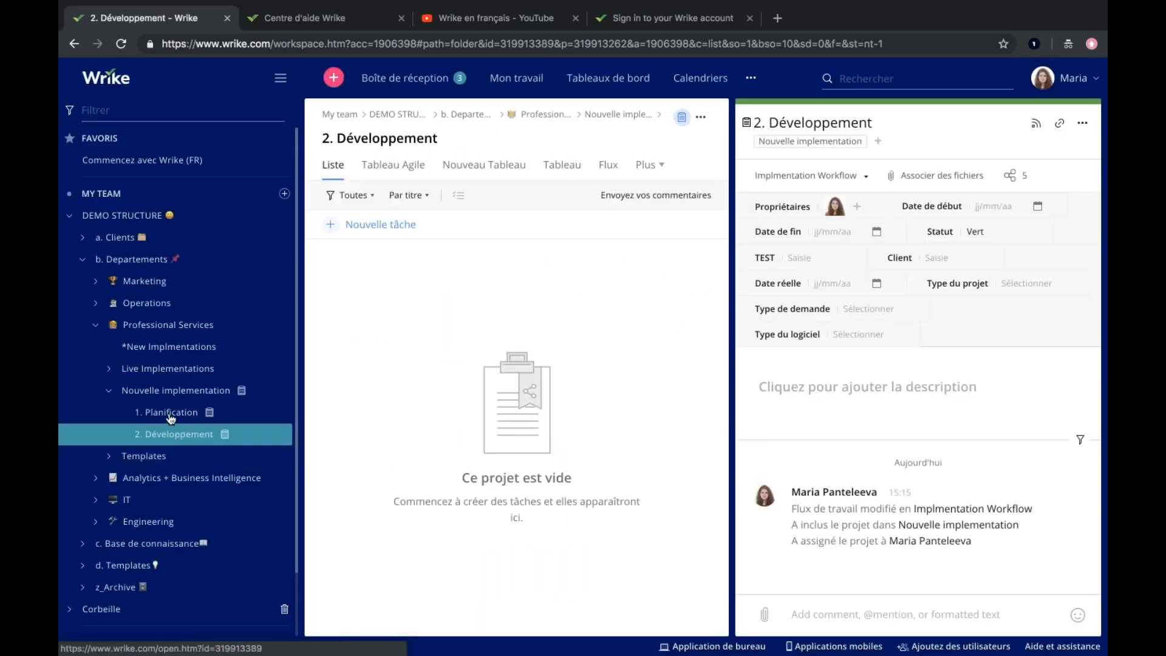
Create a third subproject named "3. Lancement" inside the Nouvelle implementation project.
right_click(164, 393)
mouse_move(197, 411)
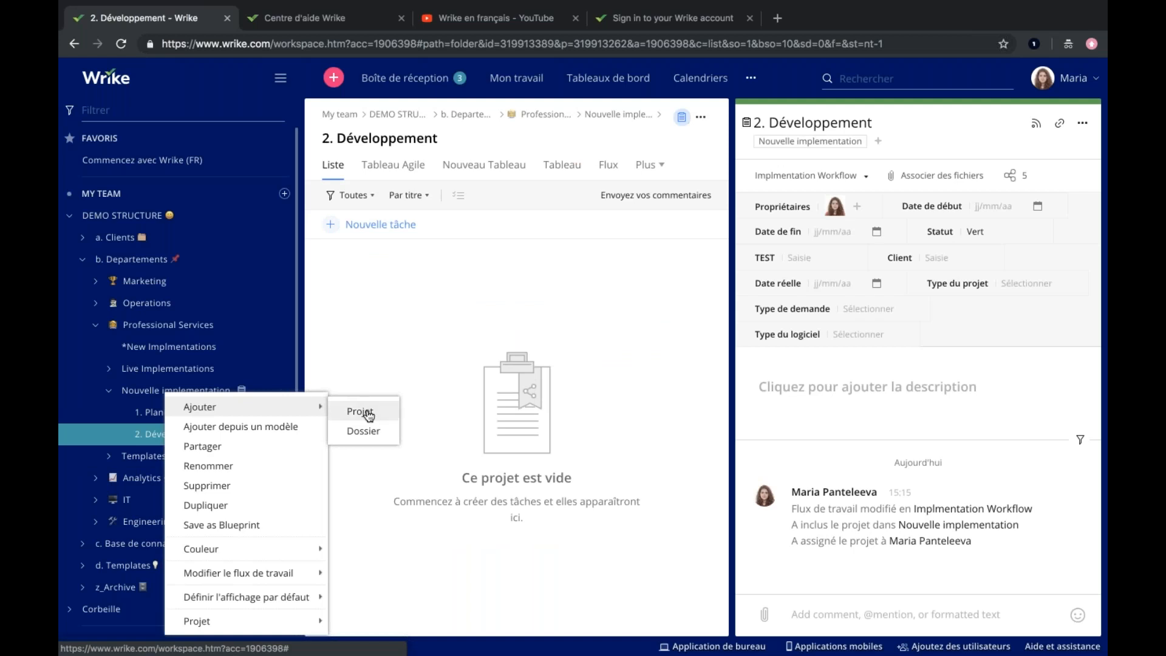
left_click(362, 408)
type("3. Lan")
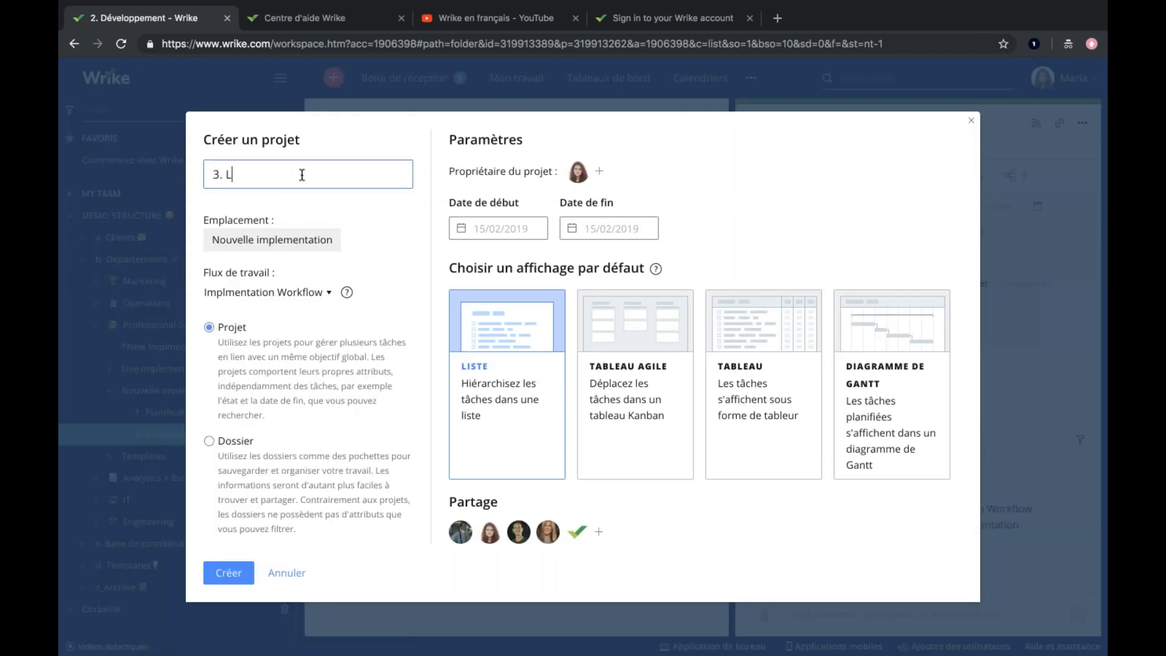
type("cement")
left_click(226, 583)
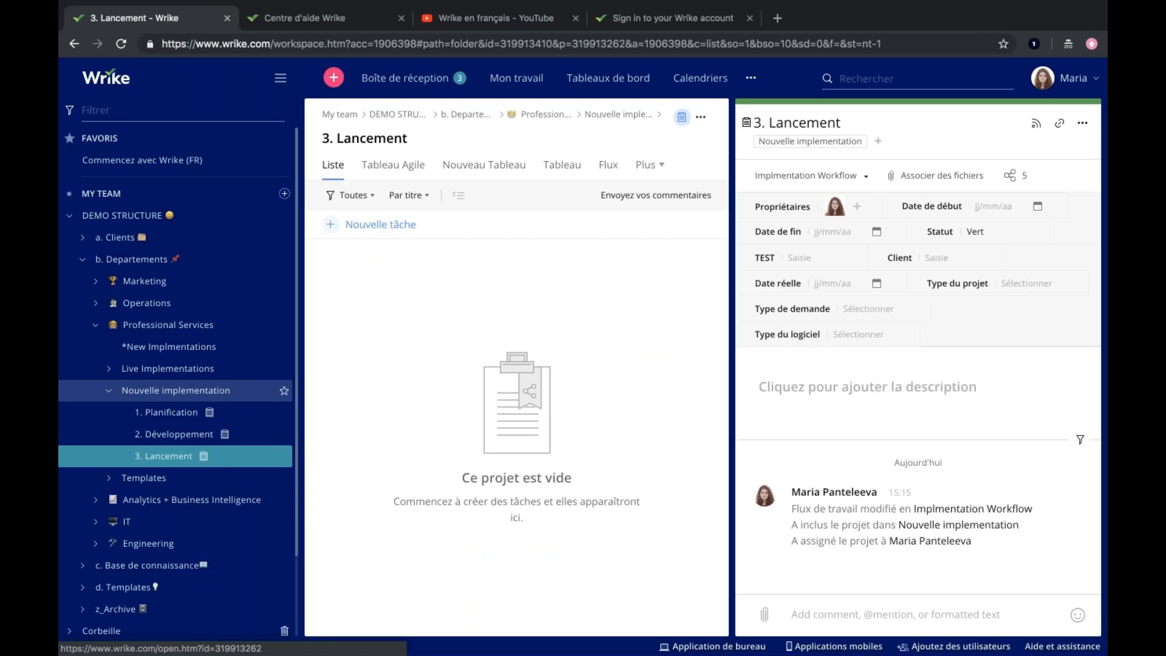
Add a task titled "1. Déterminer les objectifs" to the 1. Planification subproject.
left_click(195, 412)
left_click(403, 224)
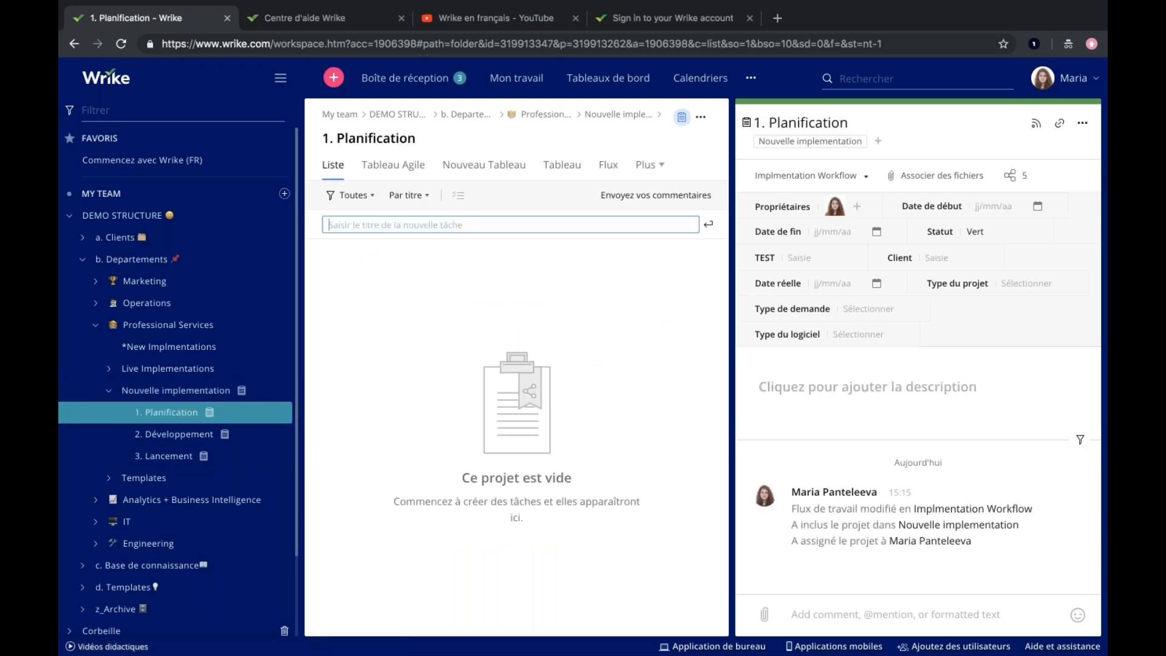
type("1. ")
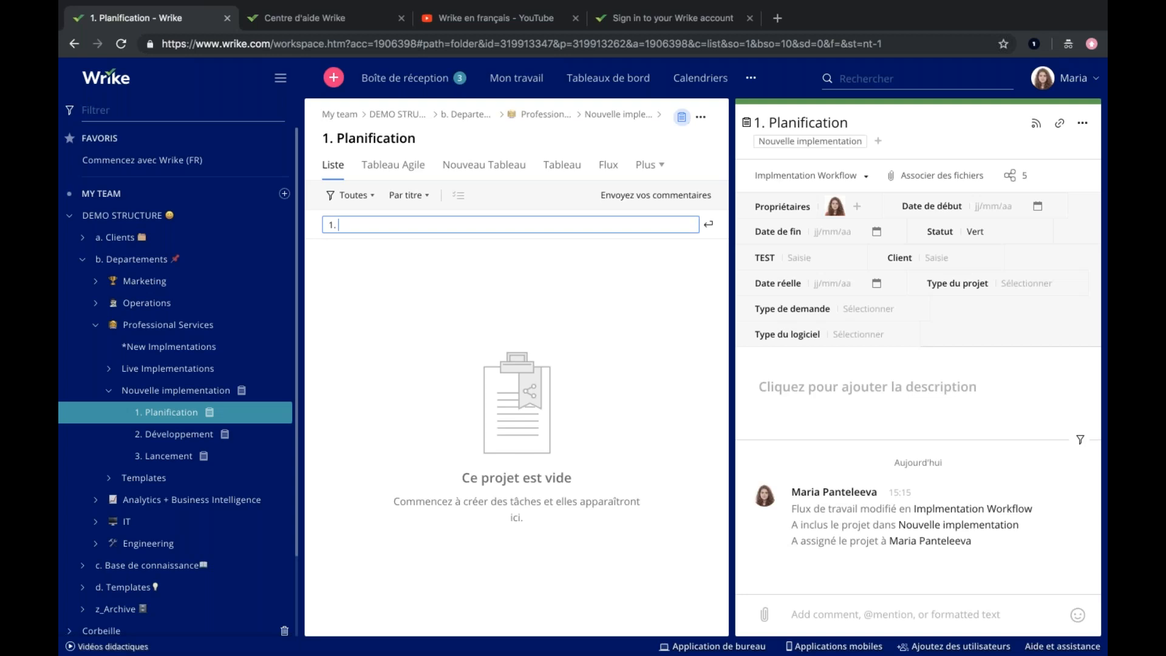
type("Déterlin")
key("BackSpace")
key("BackSpace")
key("BackSpace")
type("miner les objectifs")
key("Return")
Add two more tasks to 1. Planification, titled "2. Planifier le suivi" and "3. Etude du marché".
type("2. Planifier le suivi")
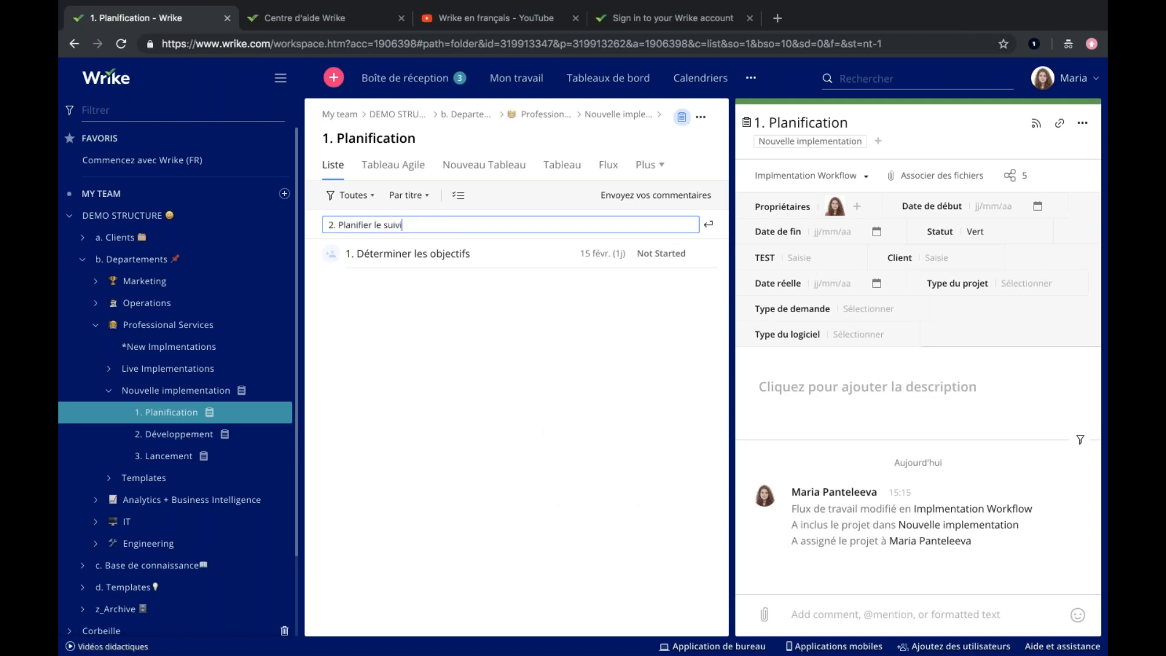
key("Return")
type("3")
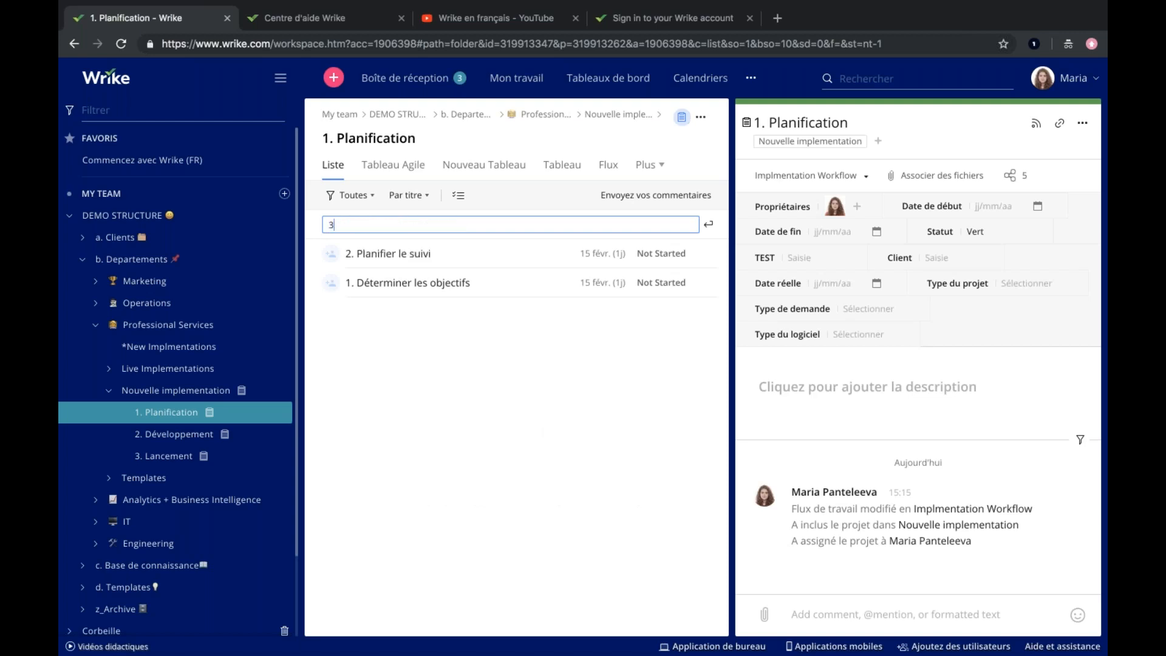
type(". Etude du marché")
key("Return")
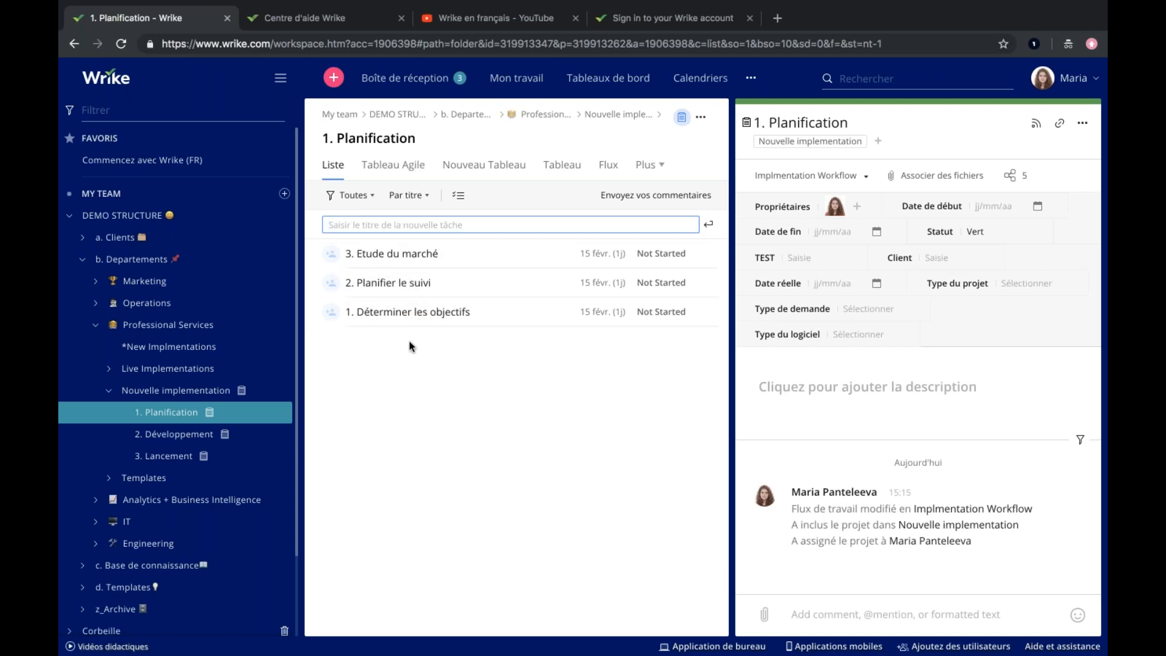
Open the task "1. Déterminer les objectifs" and look at its title field and importance levels.
left_click(411, 312)
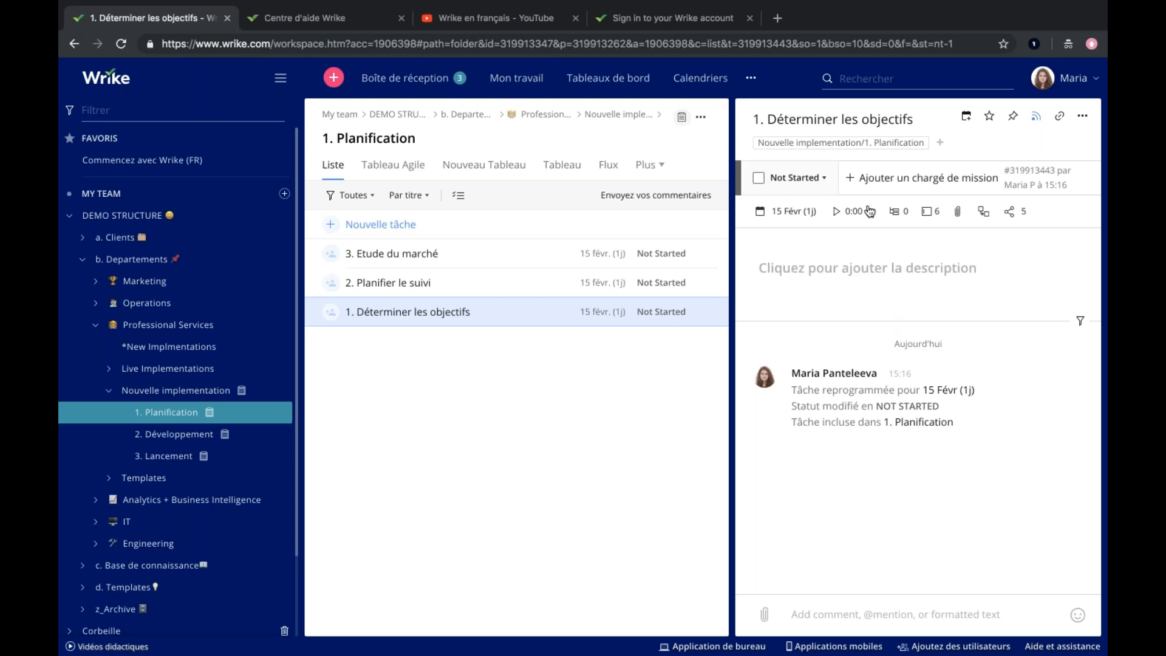
left_click(866, 122)
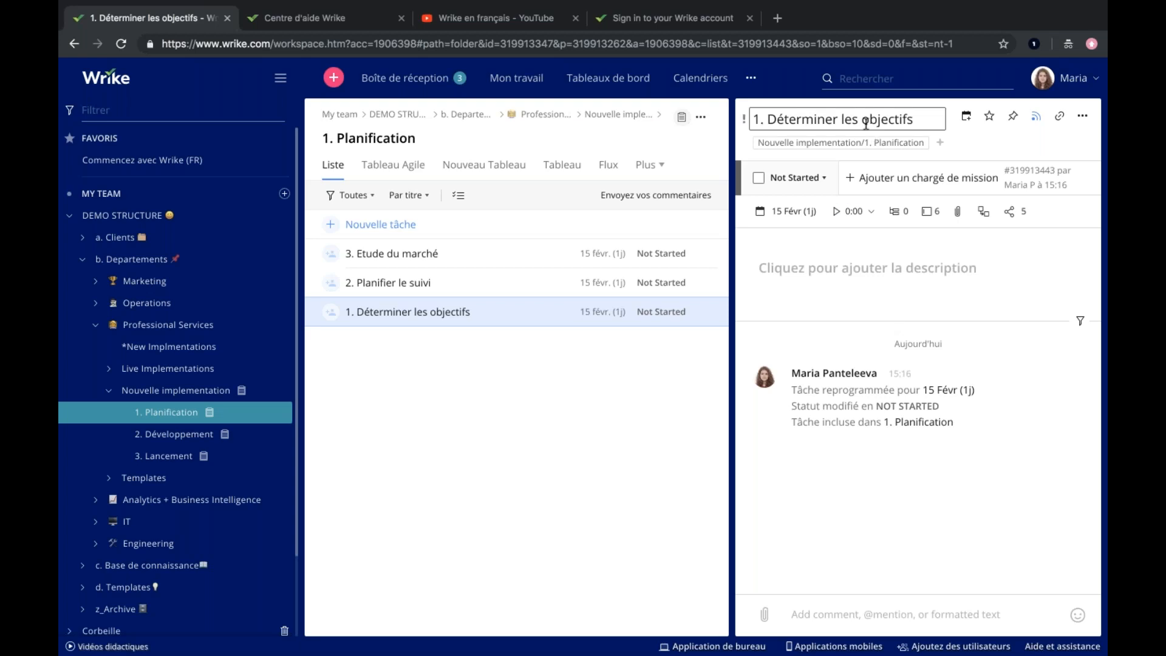
left_click(744, 121)
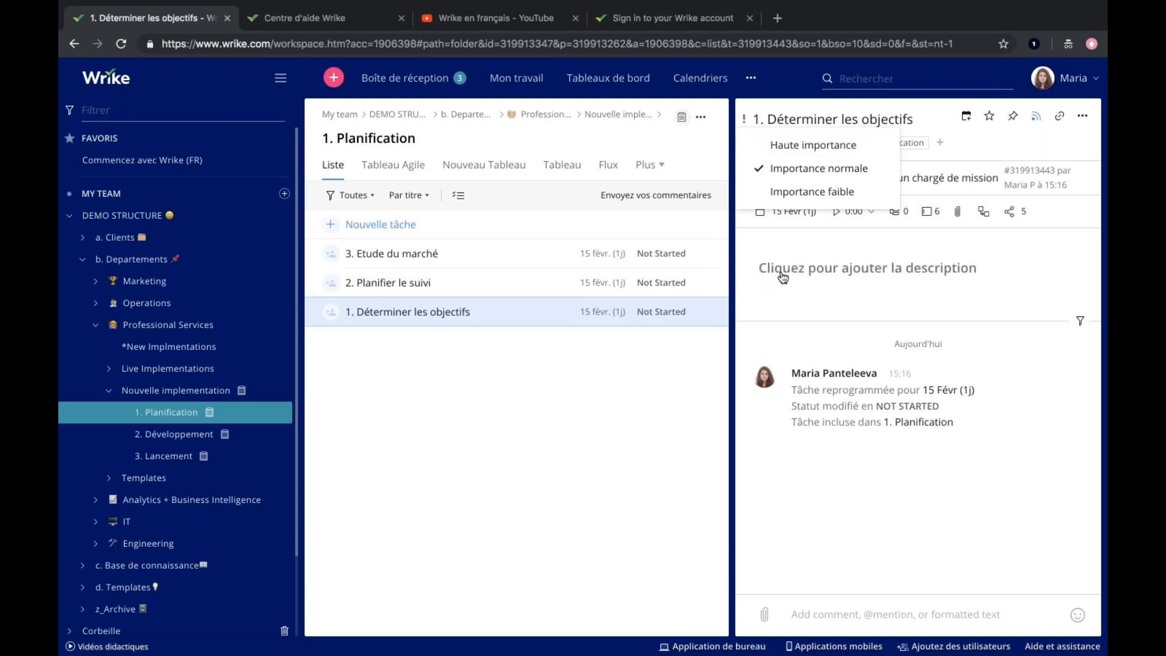
left_click(779, 249)
Examine the task's available statuses and the alternative workflows it could be switched to.
left_click(797, 176)
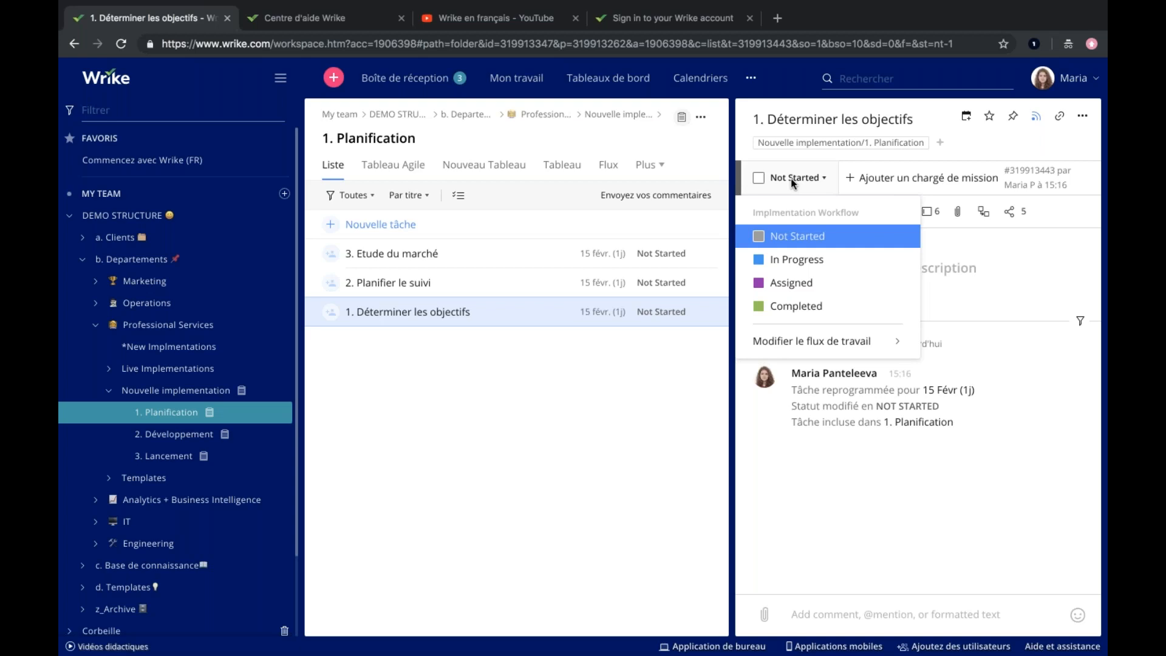
mouse_move(789, 342)
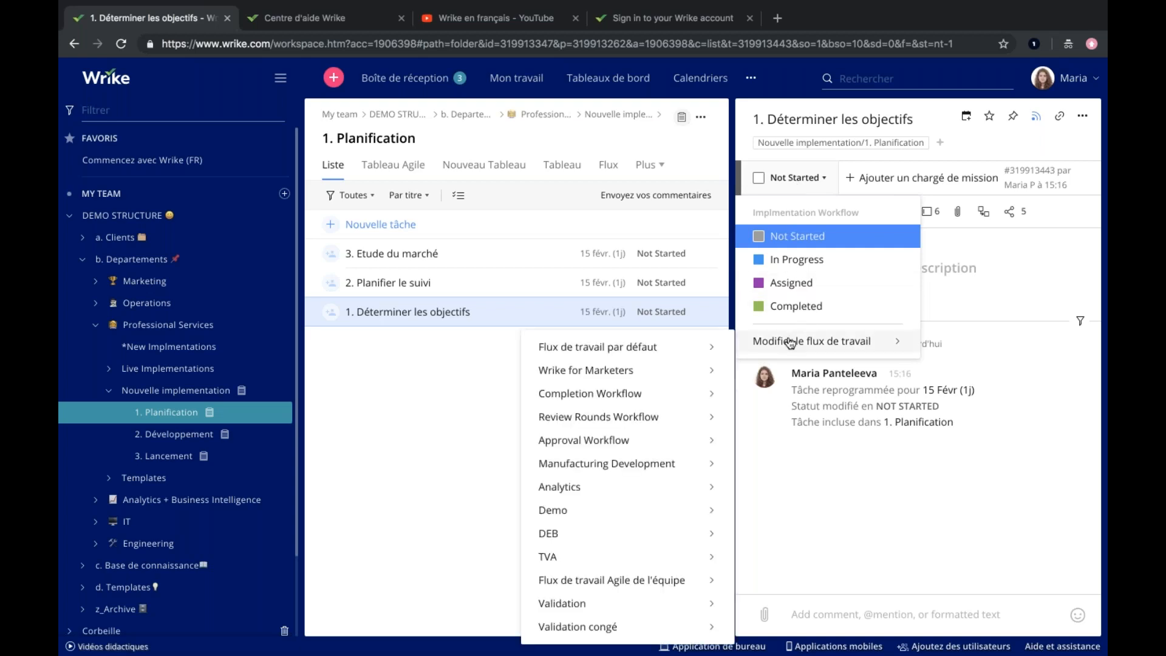
mouse_move(711, 353)
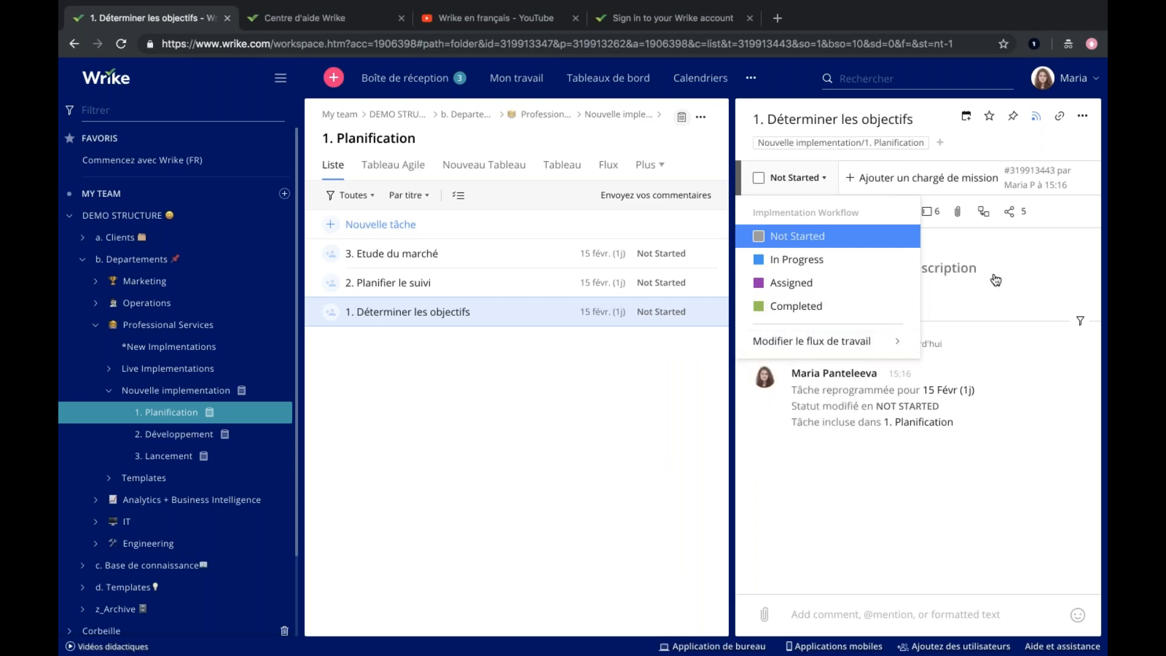
Assign the task to the first suggested colleague and check its start date, due date and duration settings.
left_click(912, 177)
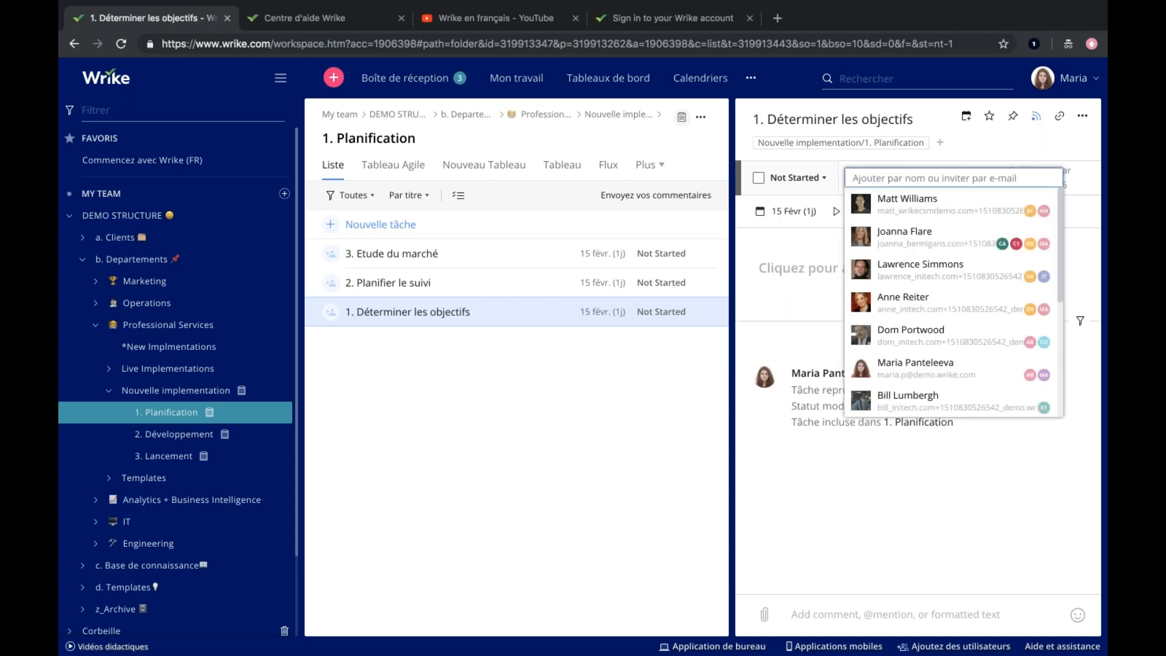
left_click(907, 203)
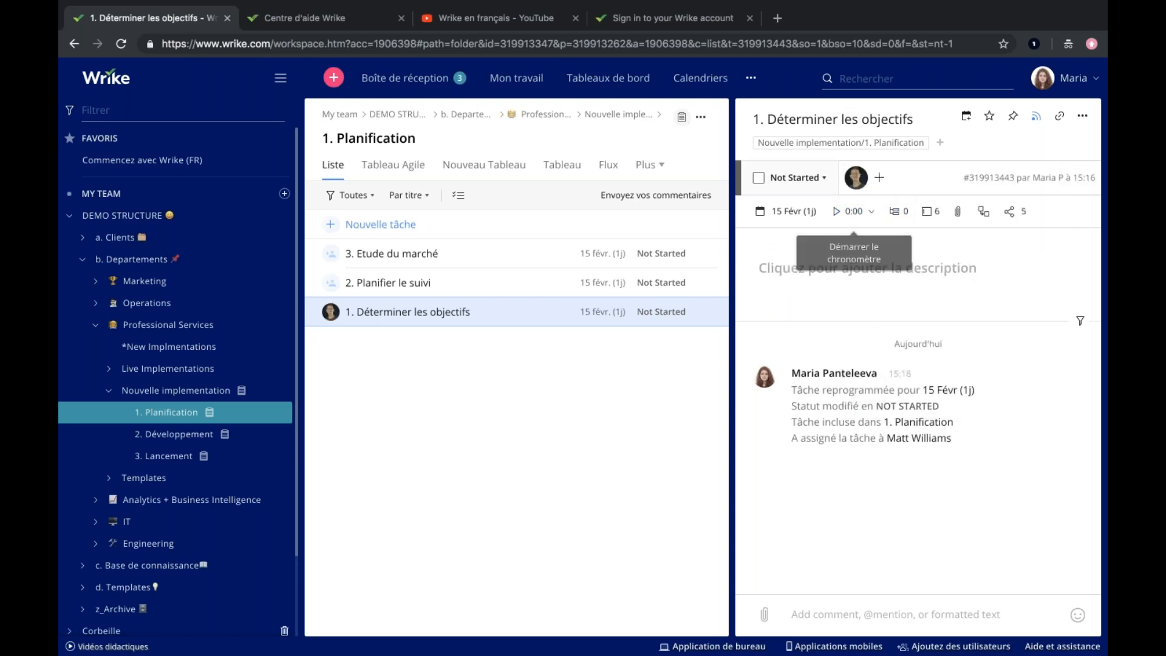
left_click(781, 214)
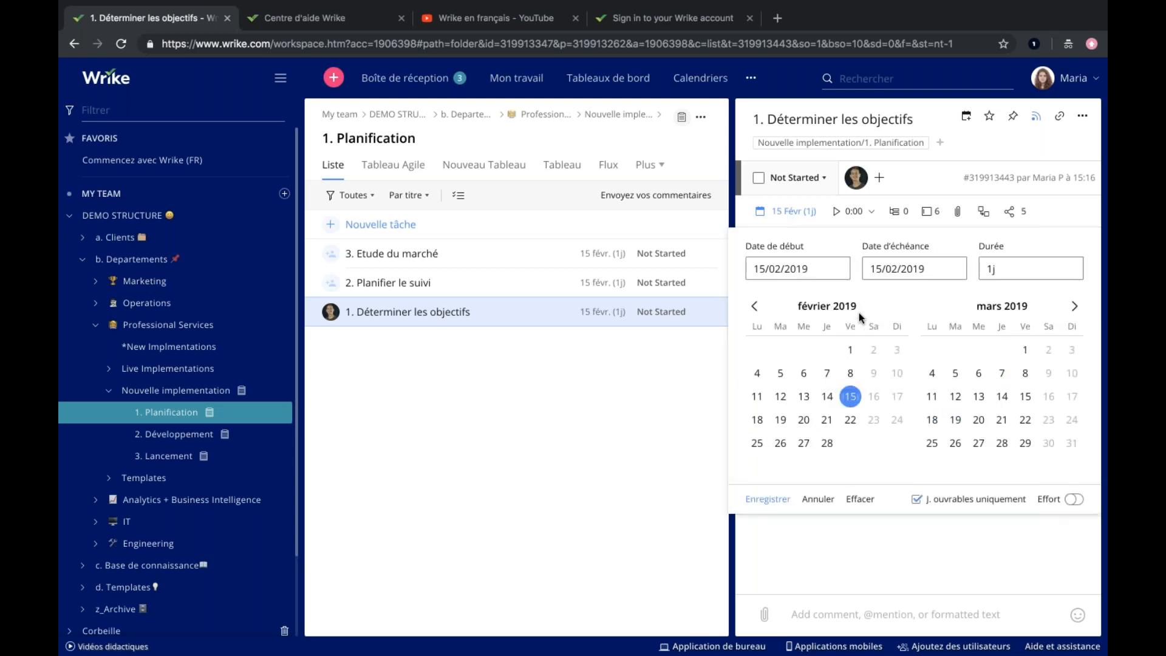
left_click(789, 212)
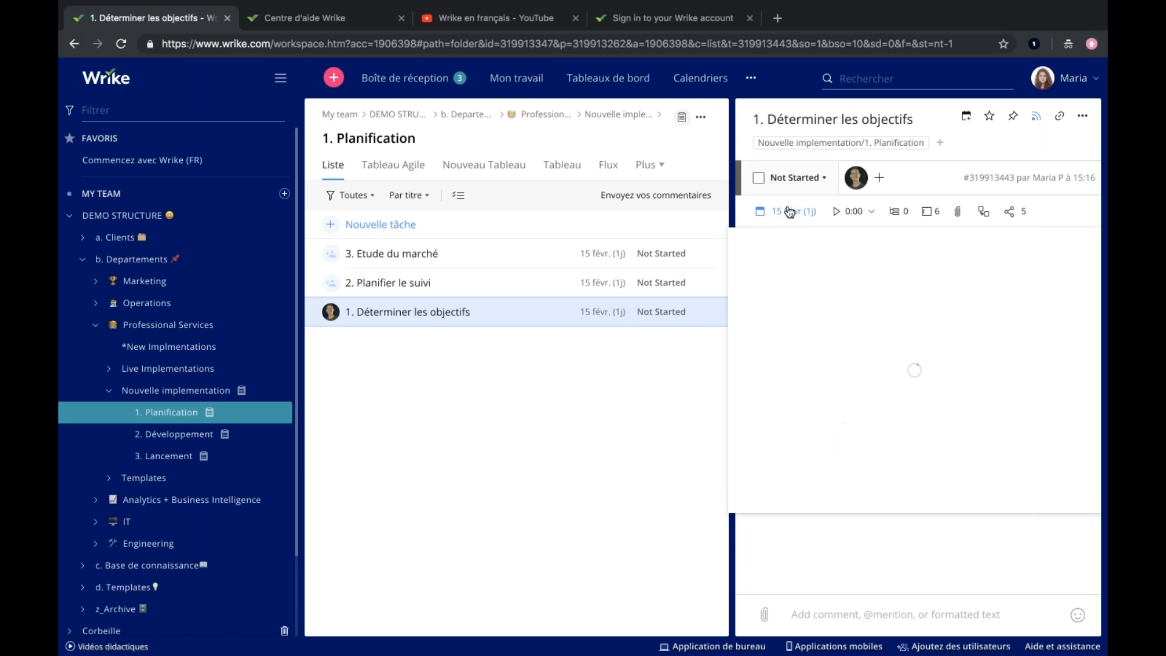
Log a time entry of 3:00 hours for 15 Févr on the task "1. Déterminer les objectifs".
left_click(873, 212)
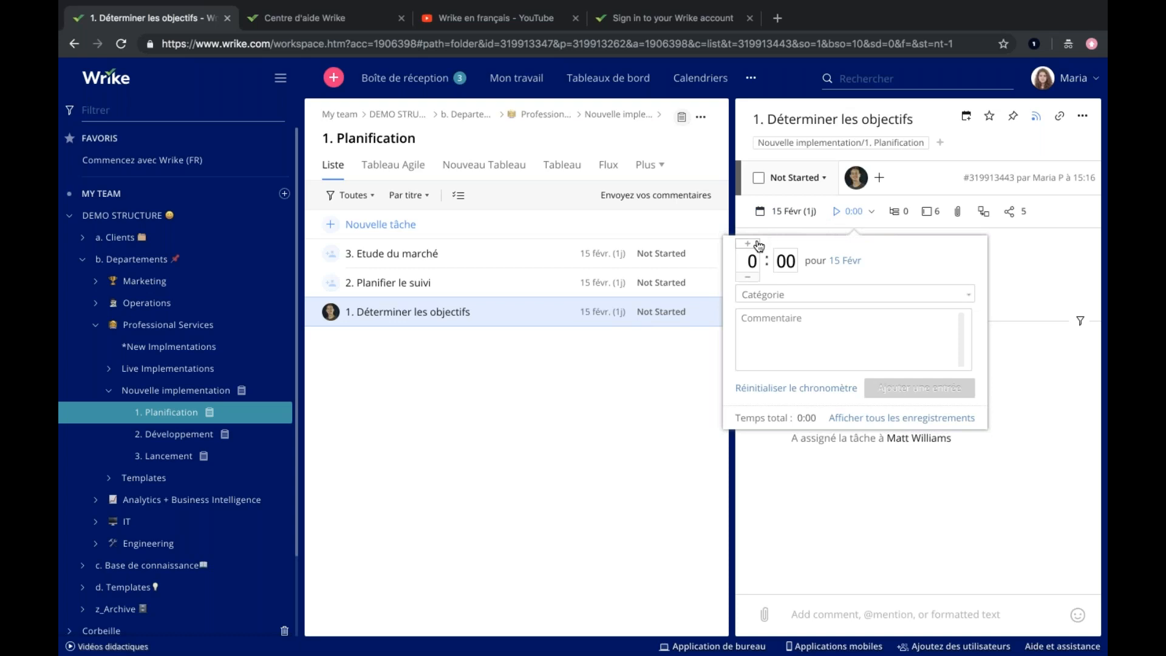
left_click(750, 244)
left_click(750, 244)
left_click(750, 244)
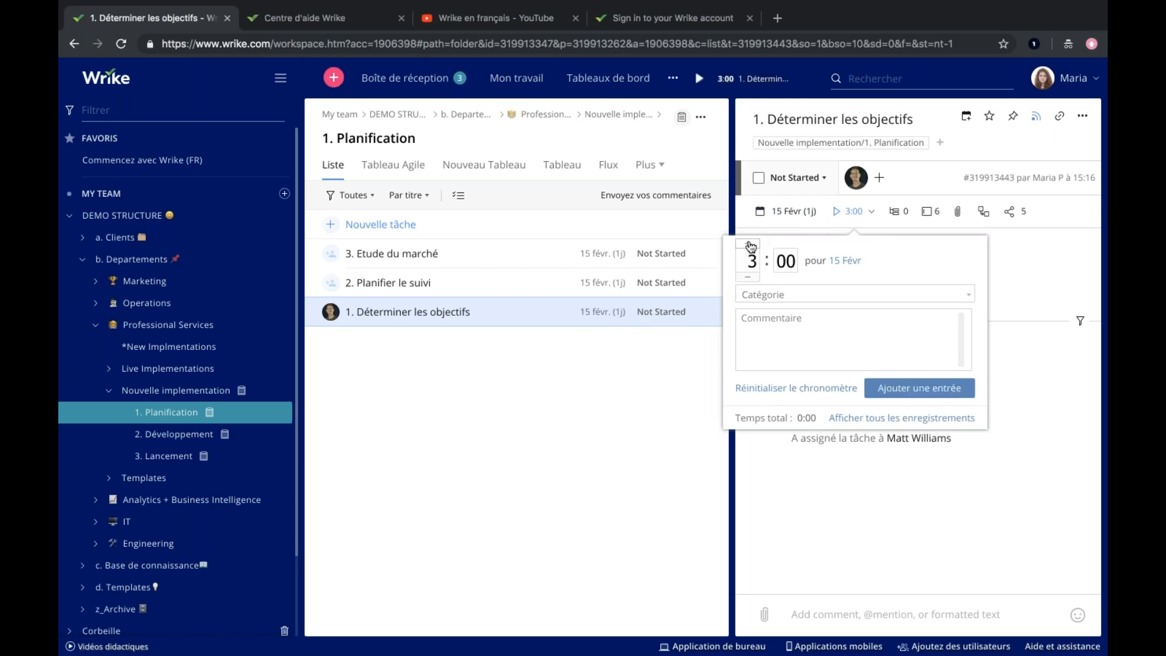
left_click(764, 338)
left_click(888, 396)
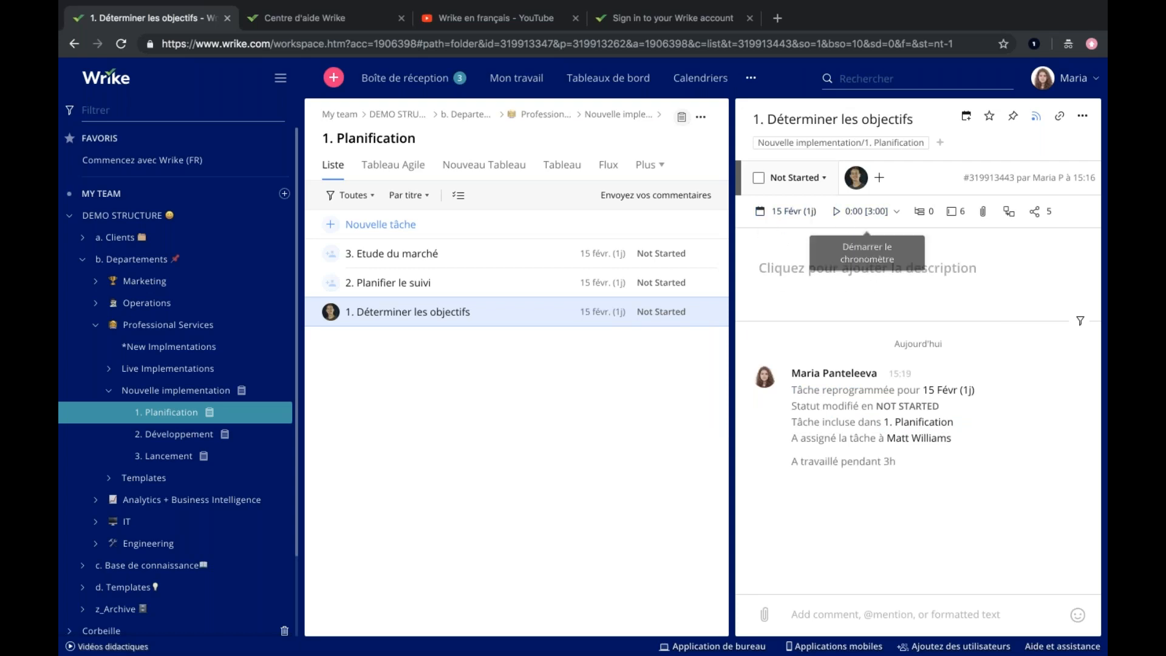
Look at the sources for attaching files to the task and at the people it is shared with.
left_click(982, 212)
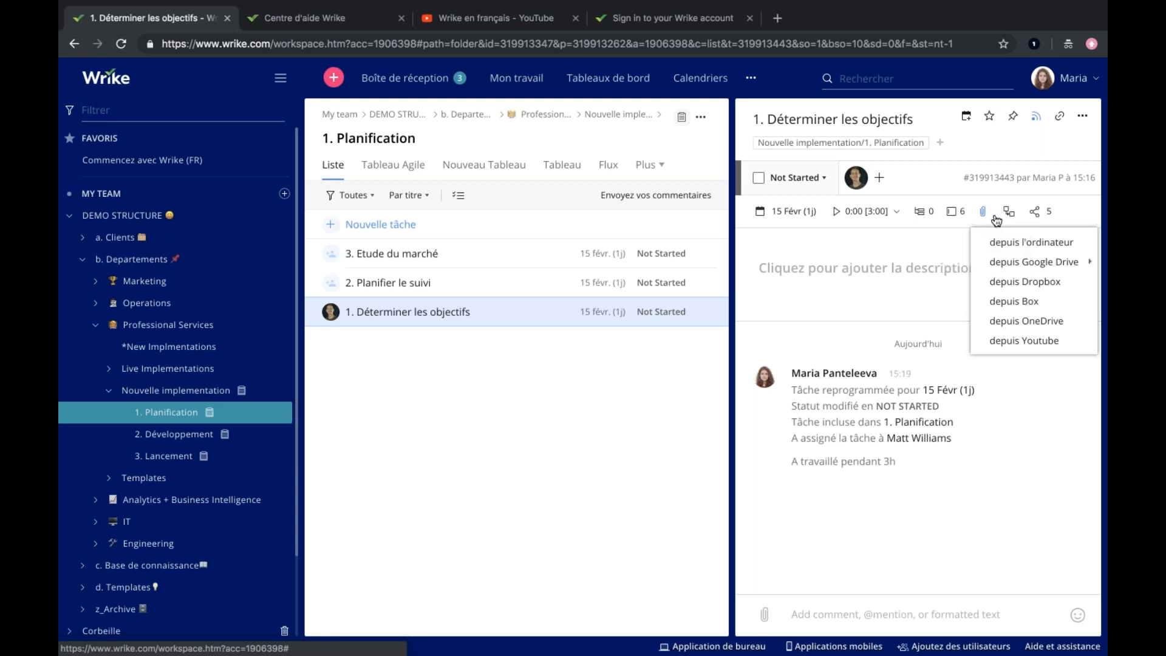
mouse_move(1026, 262)
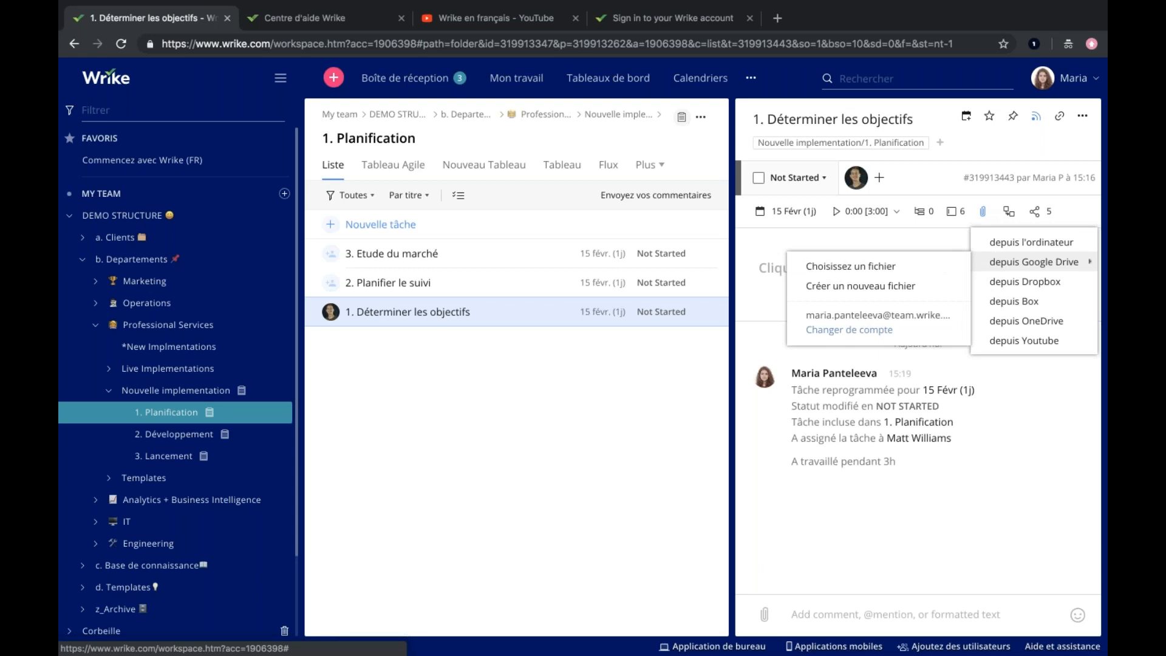
left_click(1031, 242)
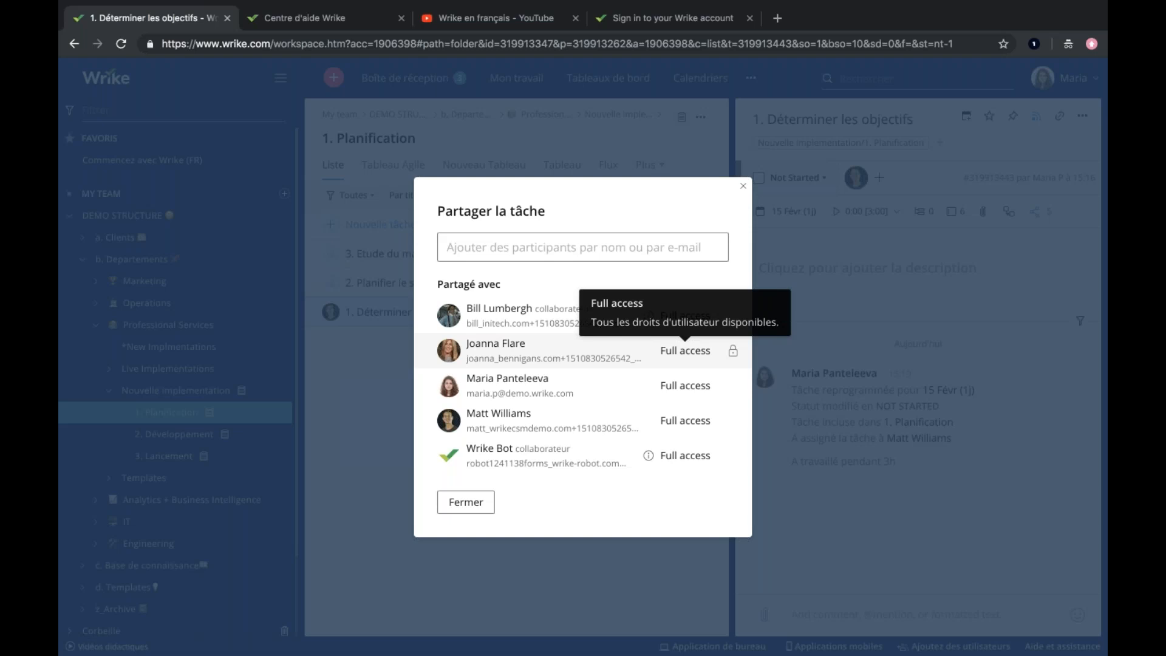
left_click(743, 186)
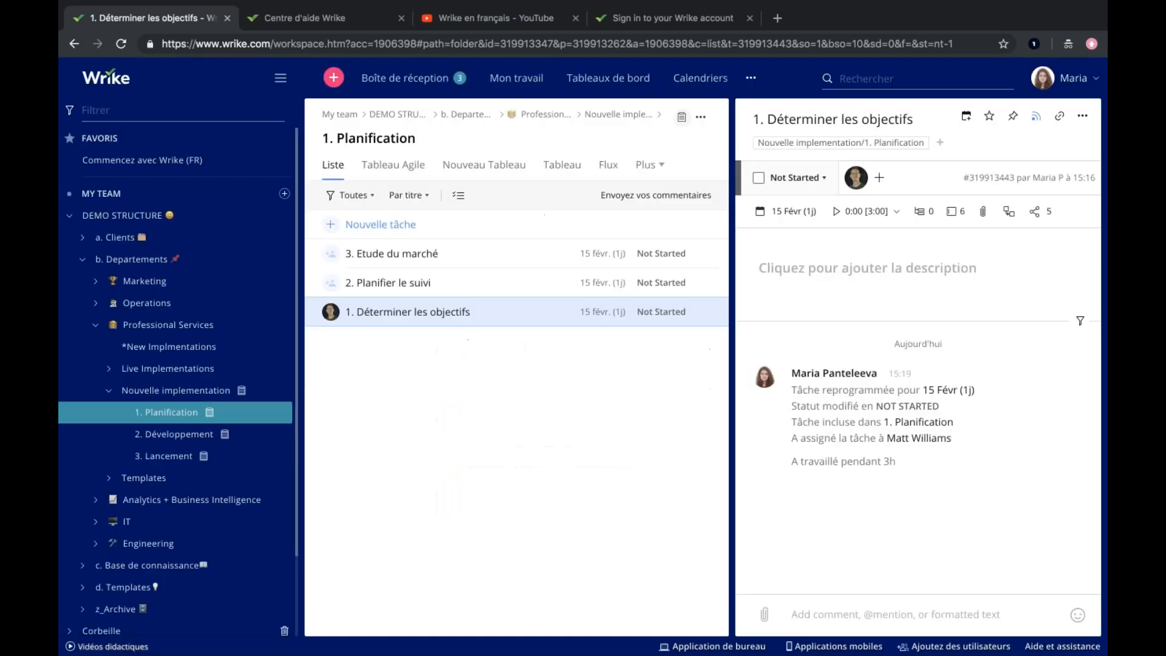
Look at the task's dependency overview and the formatting options of its description editor.
left_click(1010, 214)
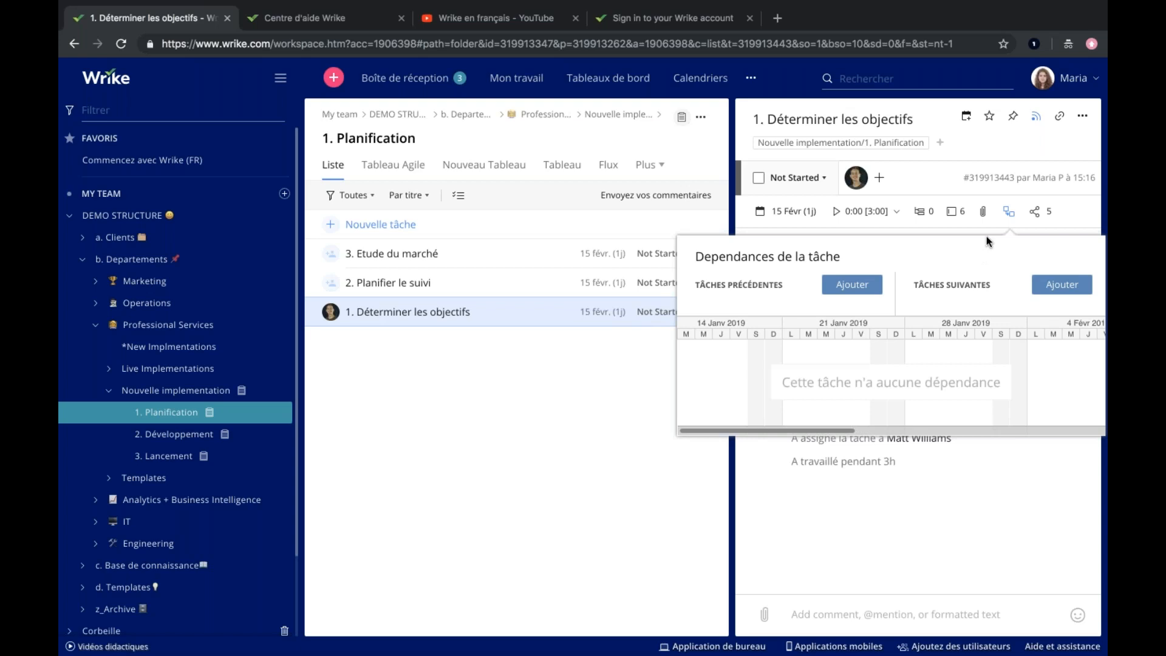
left_click(867, 486)
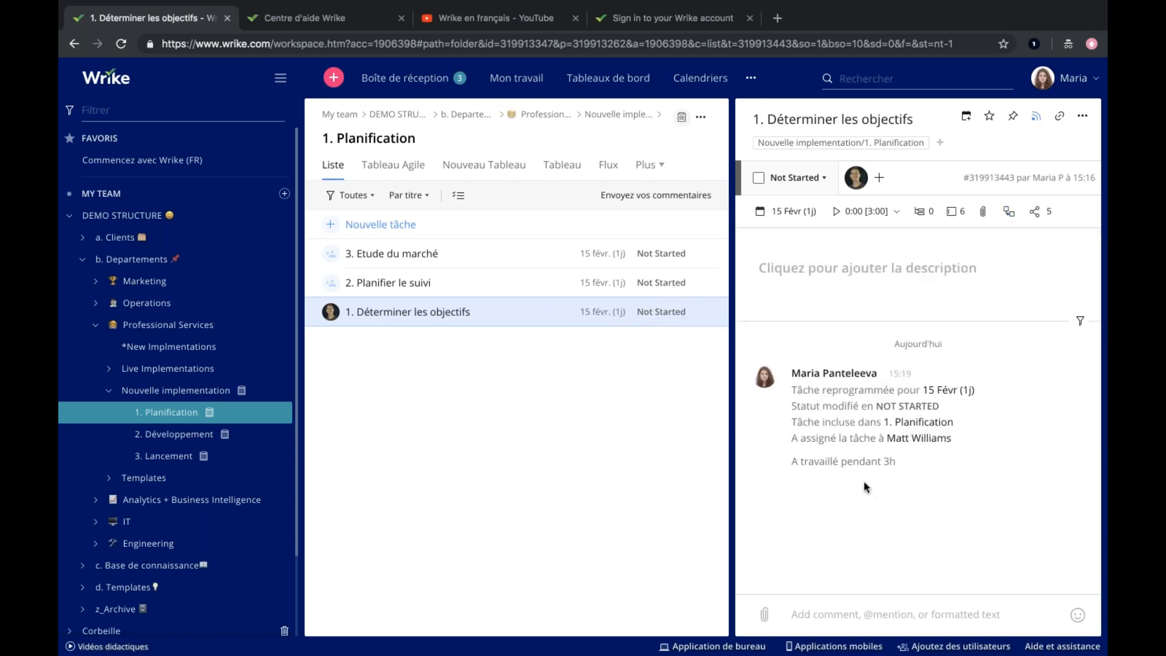
left_click(851, 271)
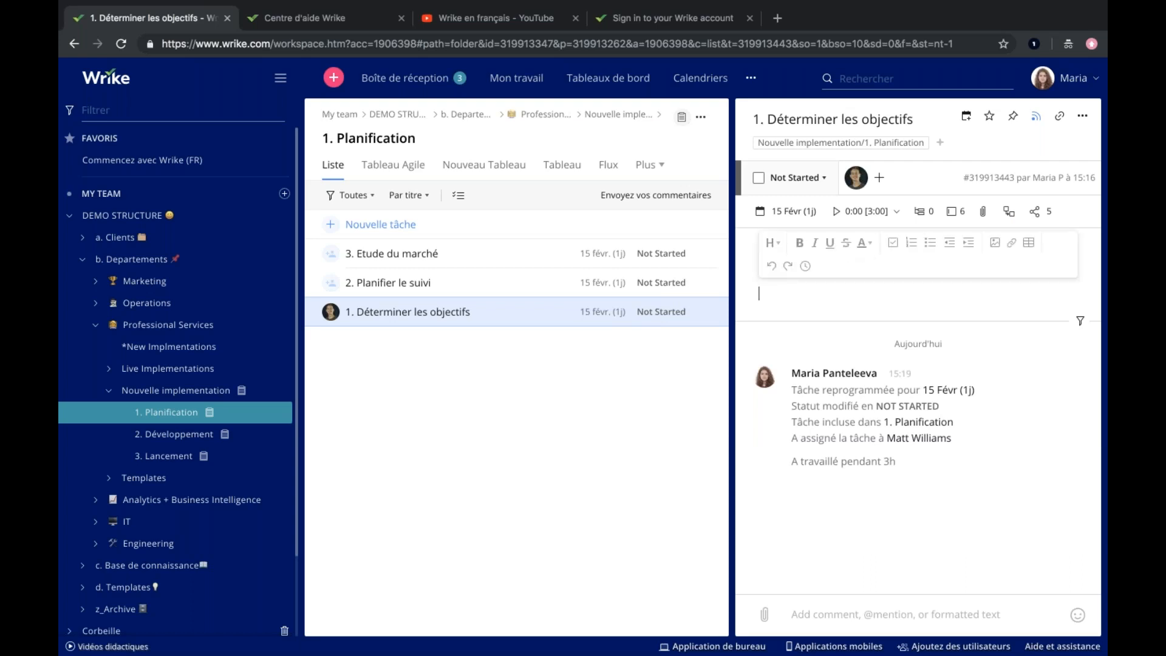
Write a comment on the task that mentions its assignee and asks "peux-tu voir ça stp?".
left_click(809, 609)
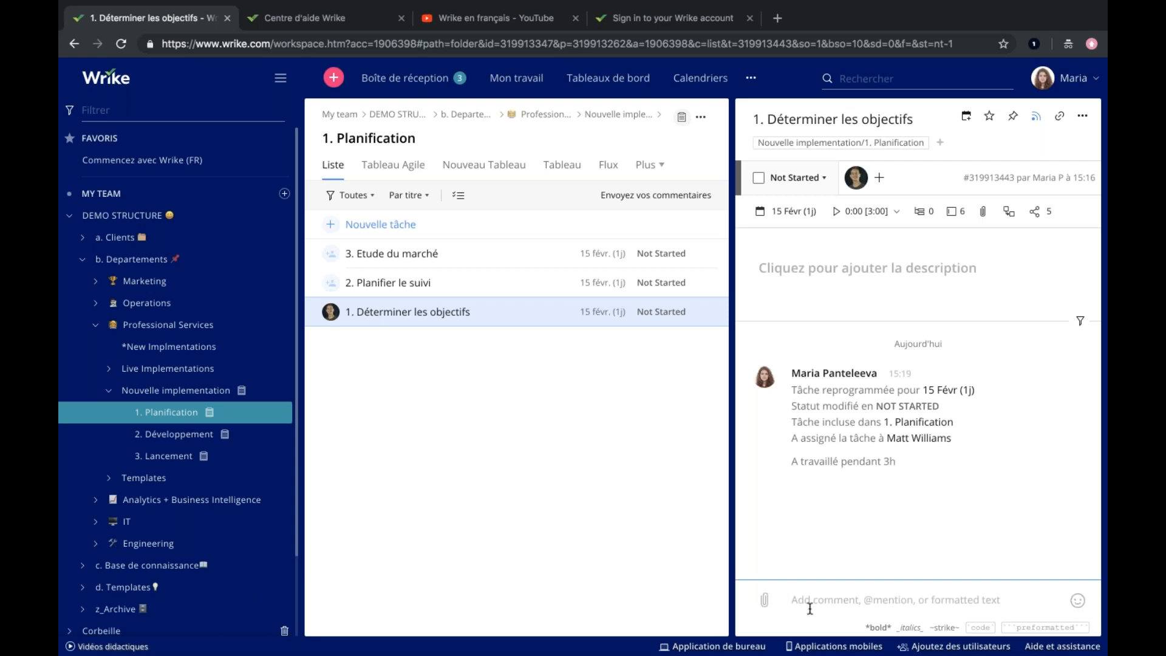
type("@")
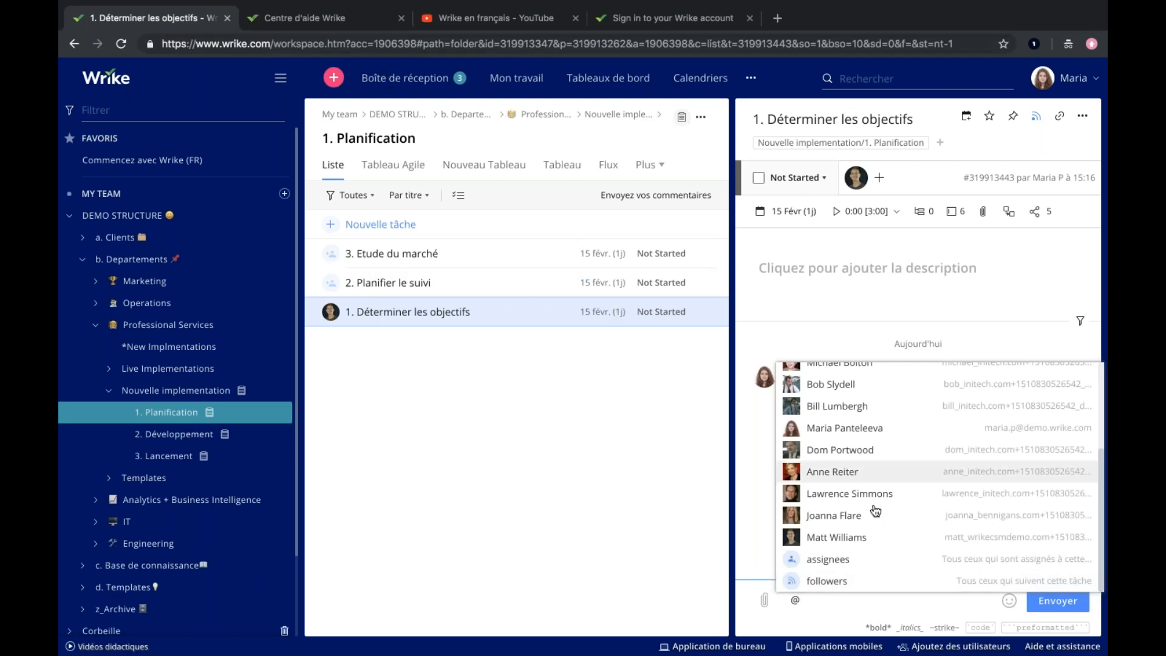
left_click(829, 538)
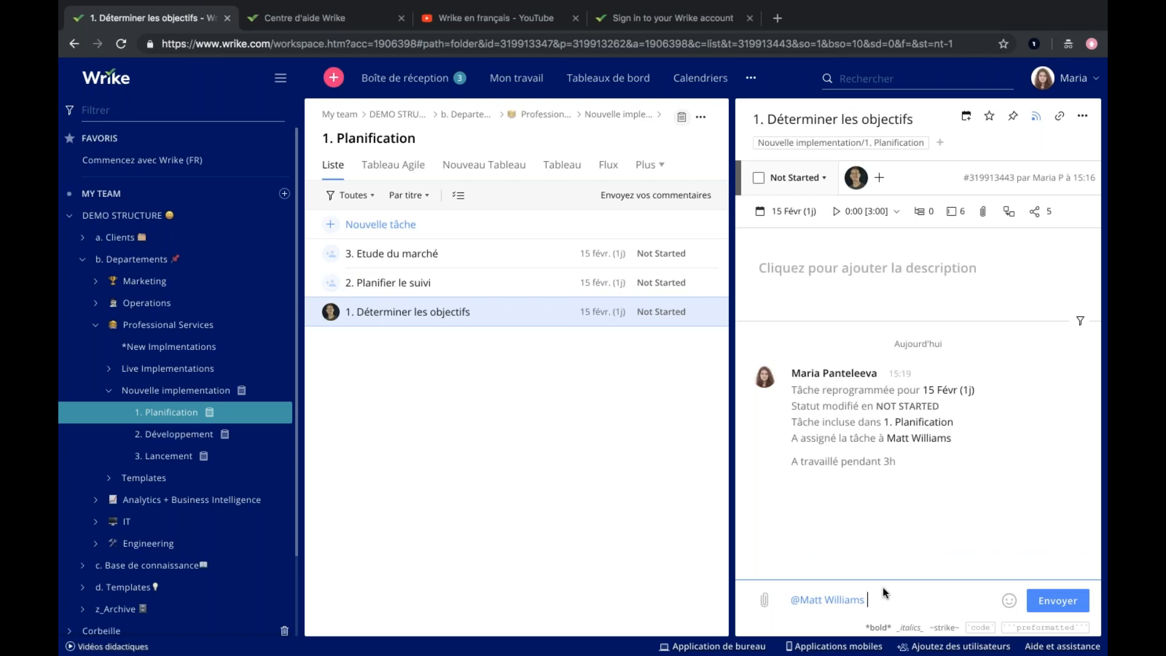
type("peux-tu voir ça stp?")
Add the blush emoji to the end of the comment and send it.
left_click(1008, 601)
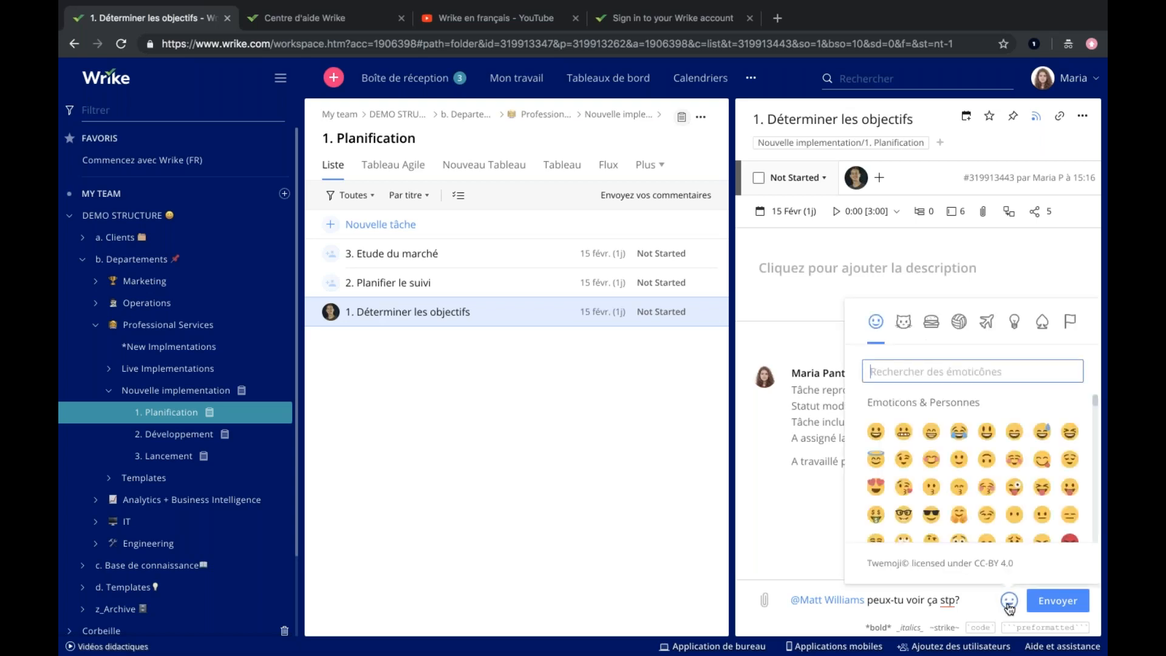
scroll(950, 483, "down", 2)
scroll(950, 483, "down", 5)
scroll(950, 483, "up", 5)
scroll(951, 482, "up", 3)
left_click(935, 478)
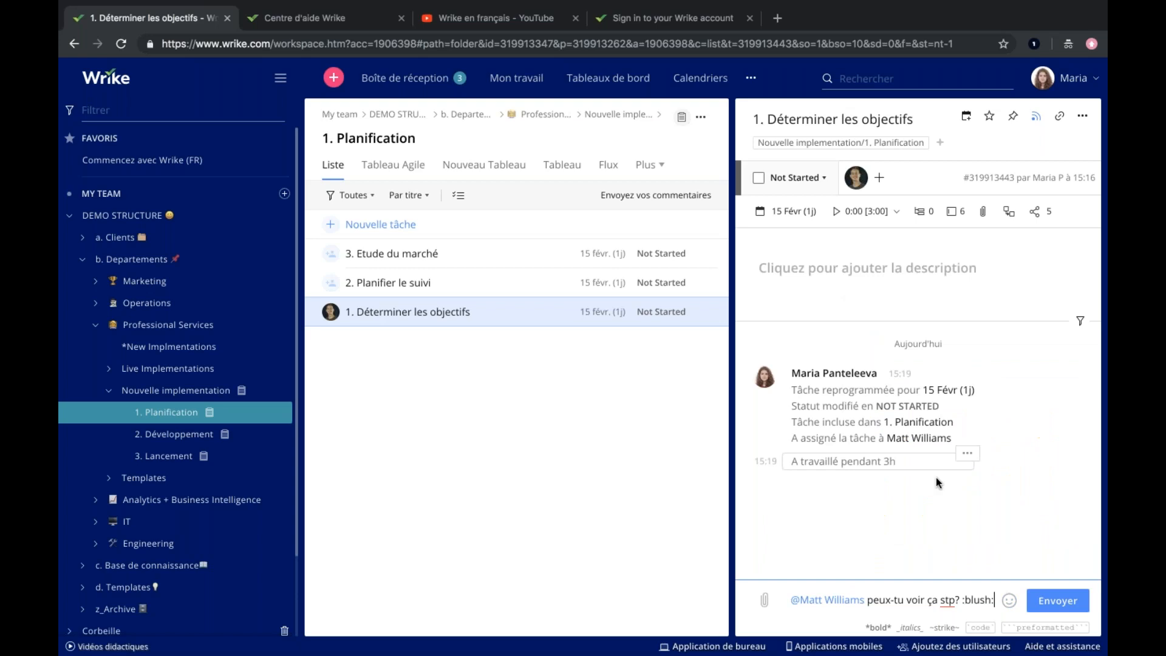
left_click(1045, 601)
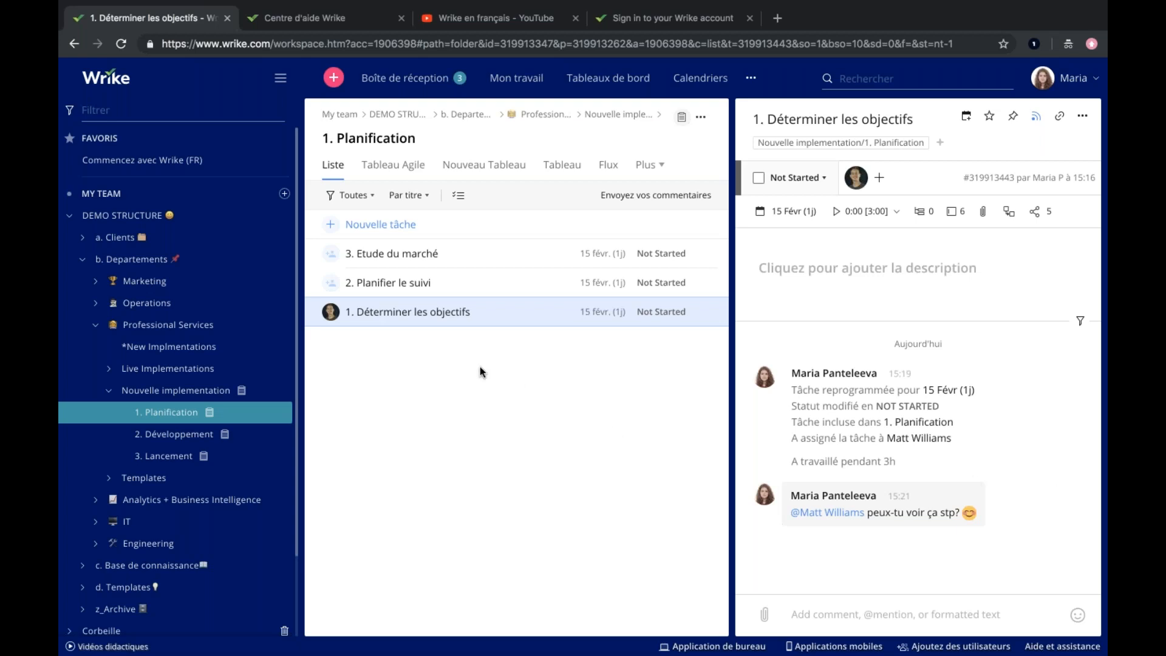
In the Tableau Agile view, move "1. Déterminer les objectifs" and "2. Planifier le suivi" to In Progress.
left_click(392, 165)
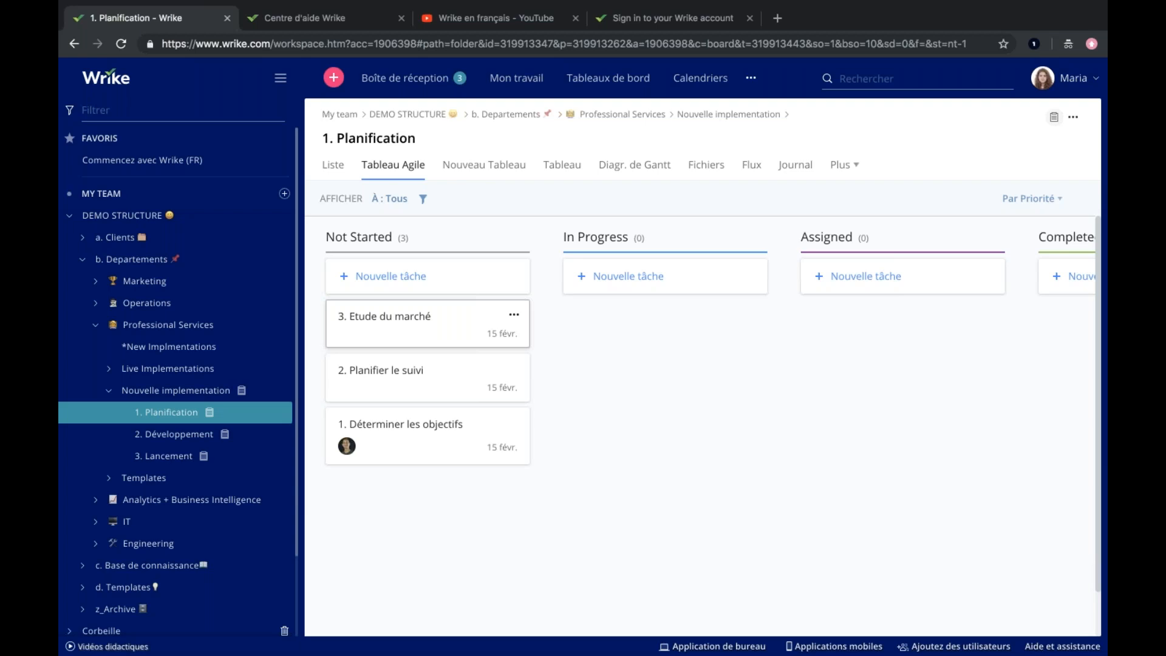
left_click(403, 437)
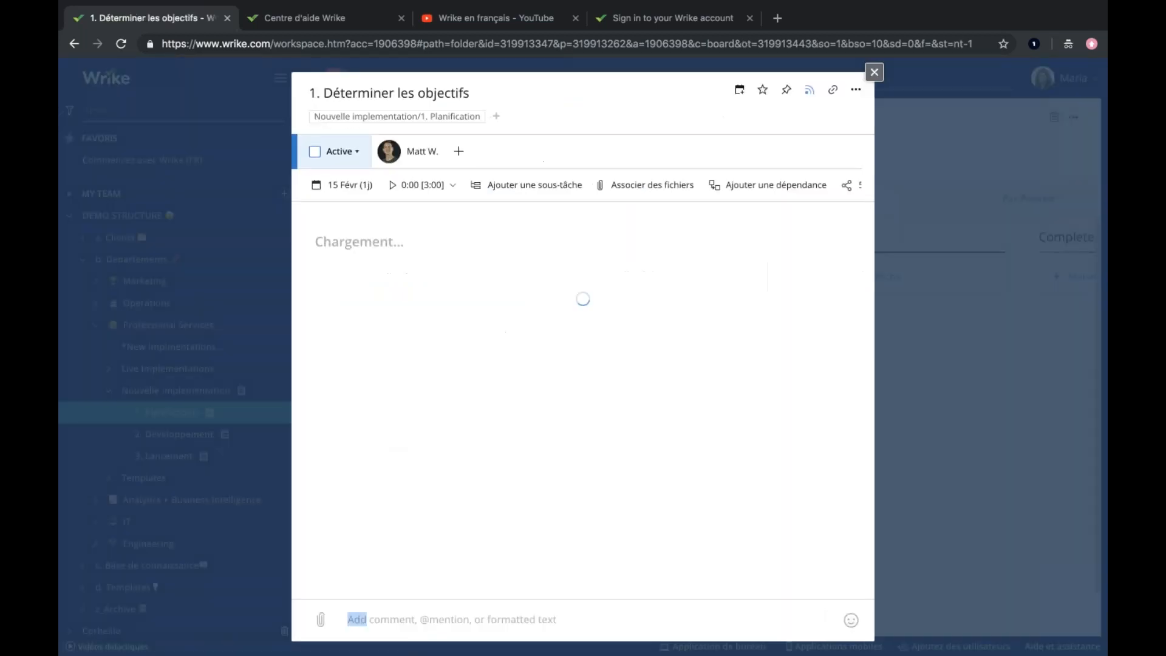
left_click(874, 72)
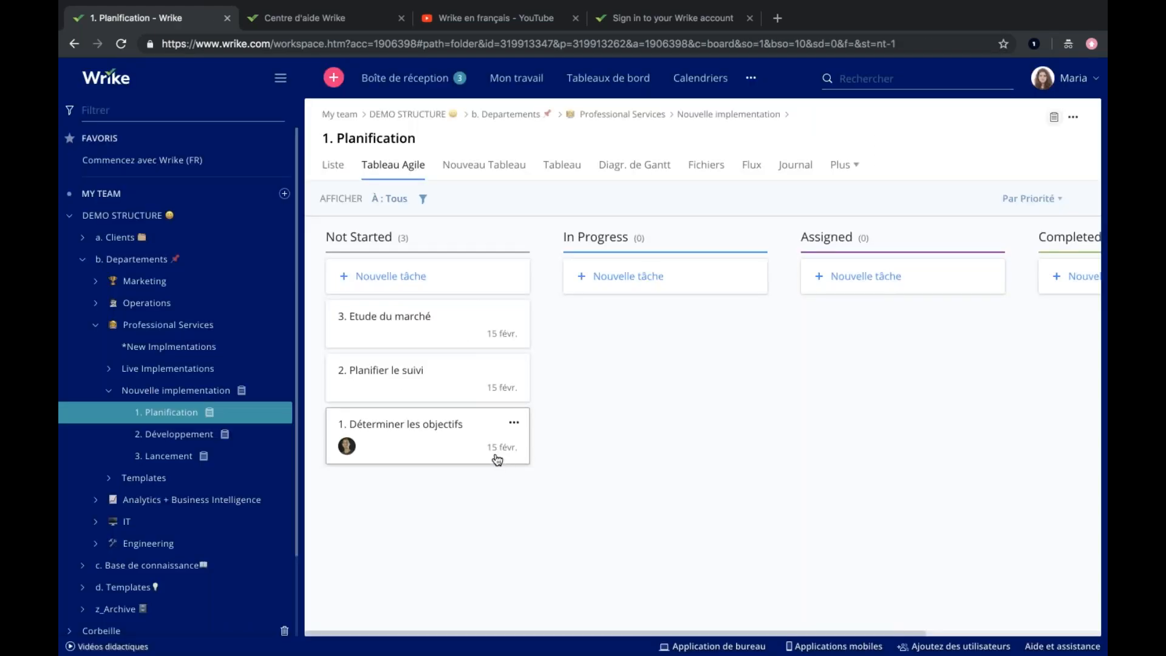
left_click_drag(478, 436, 715, 331)
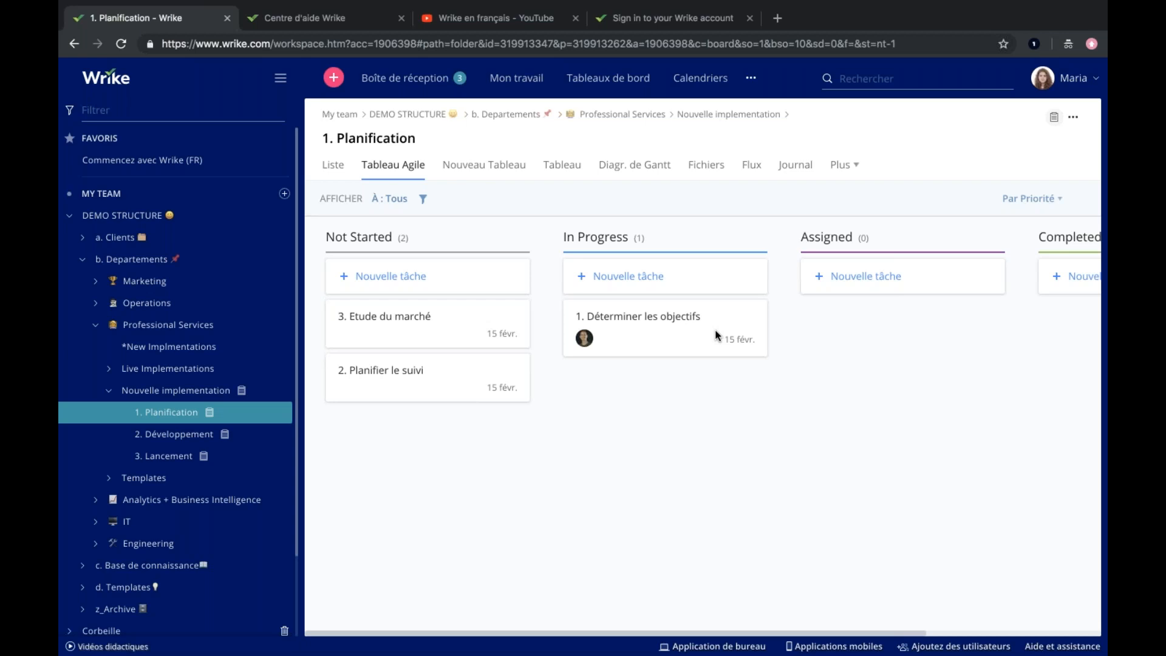
left_click_drag(408, 379, 647, 394)
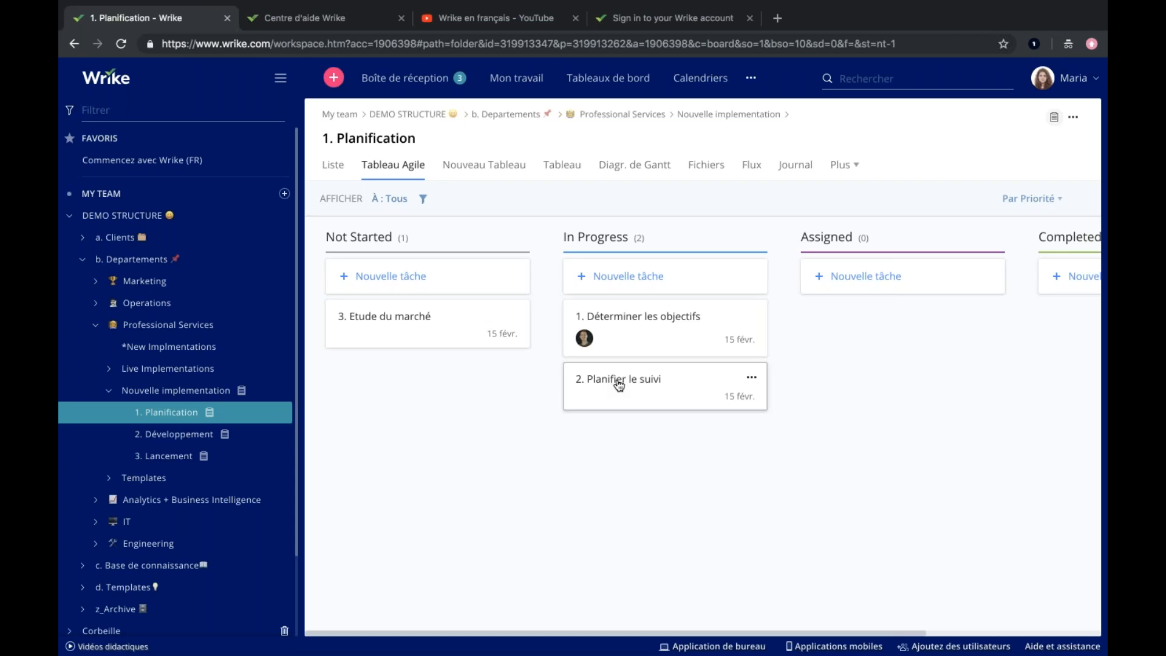
Assign the task "2. Planifier le suivi" to your own account and close its details.
left_click(618, 384)
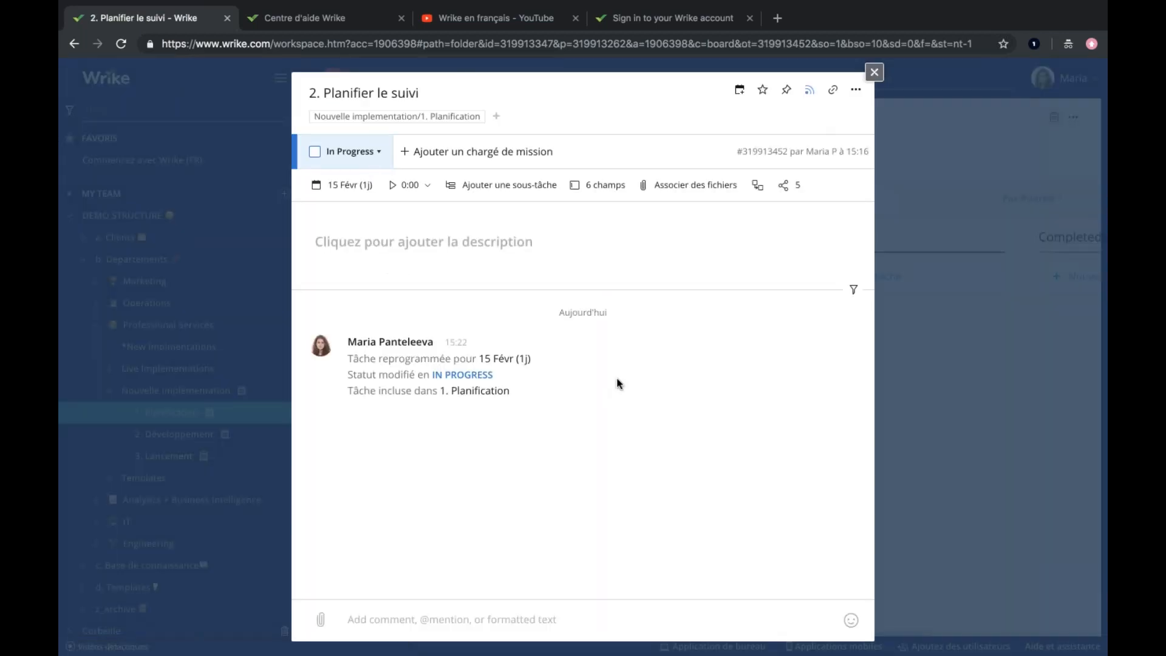
left_click(454, 159)
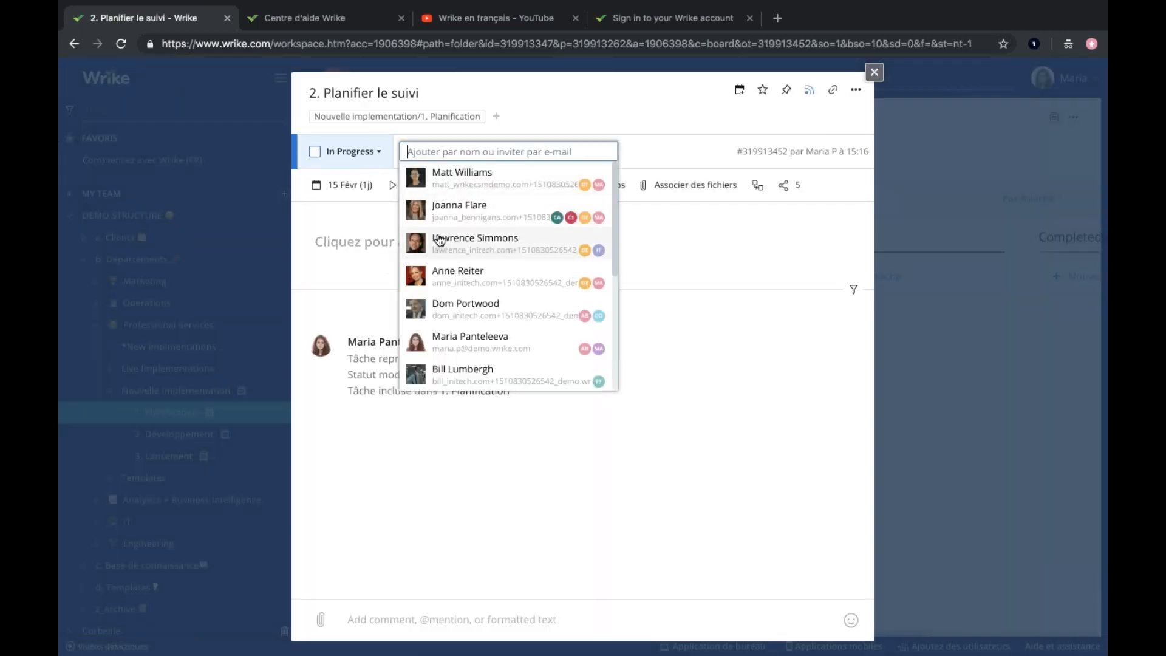
left_click(449, 340)
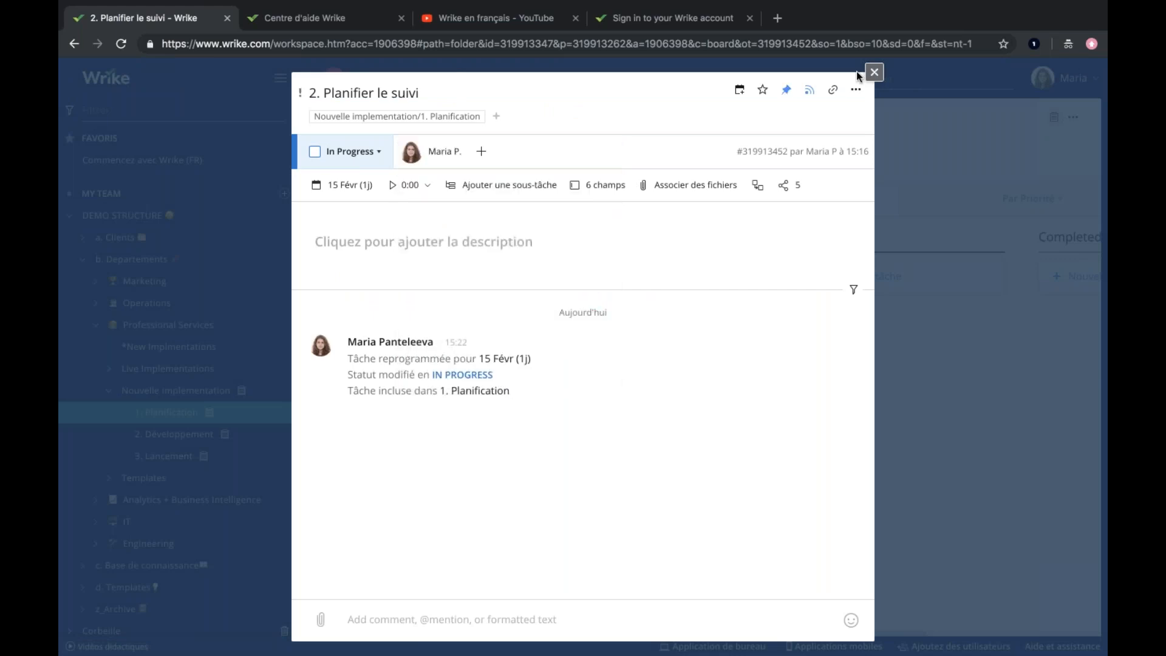
left_click(873, 72)
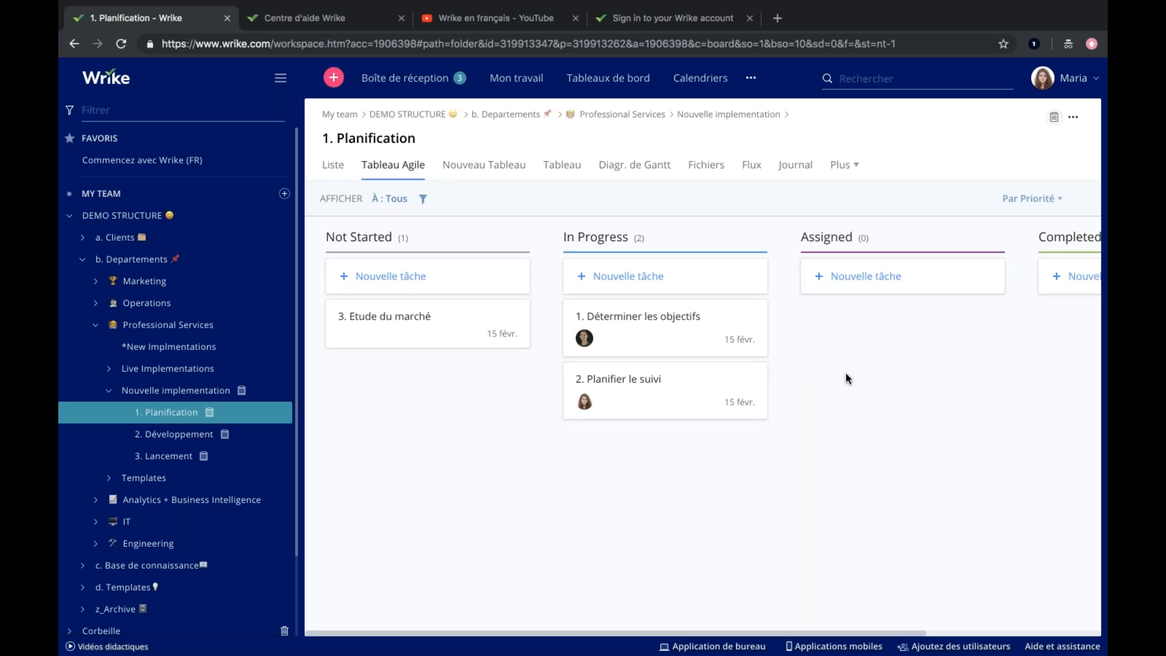
Create a task titled "4. Définir le budget" in the Assigned column.
left_click(854, 278)
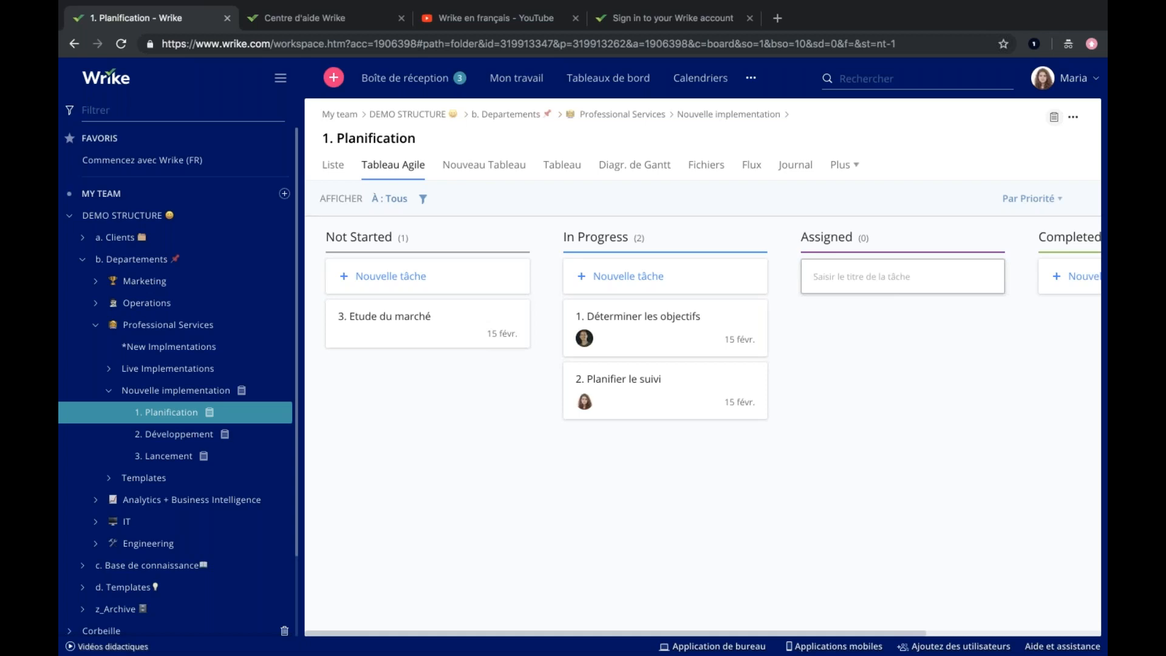
type("4")
type(". Définir le budgety")
key("BackSpace")
key("Return")
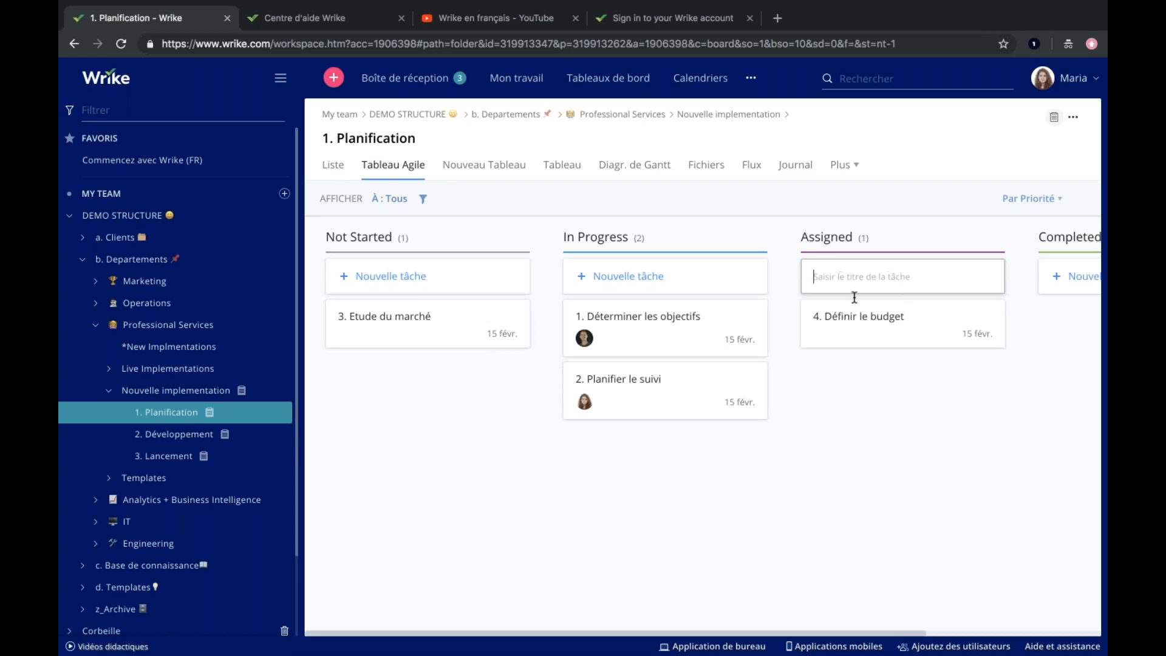
Assign "4. Définir le budget" to your own account and return to the board.
left_click(817, 318)
left_click(457, 152)
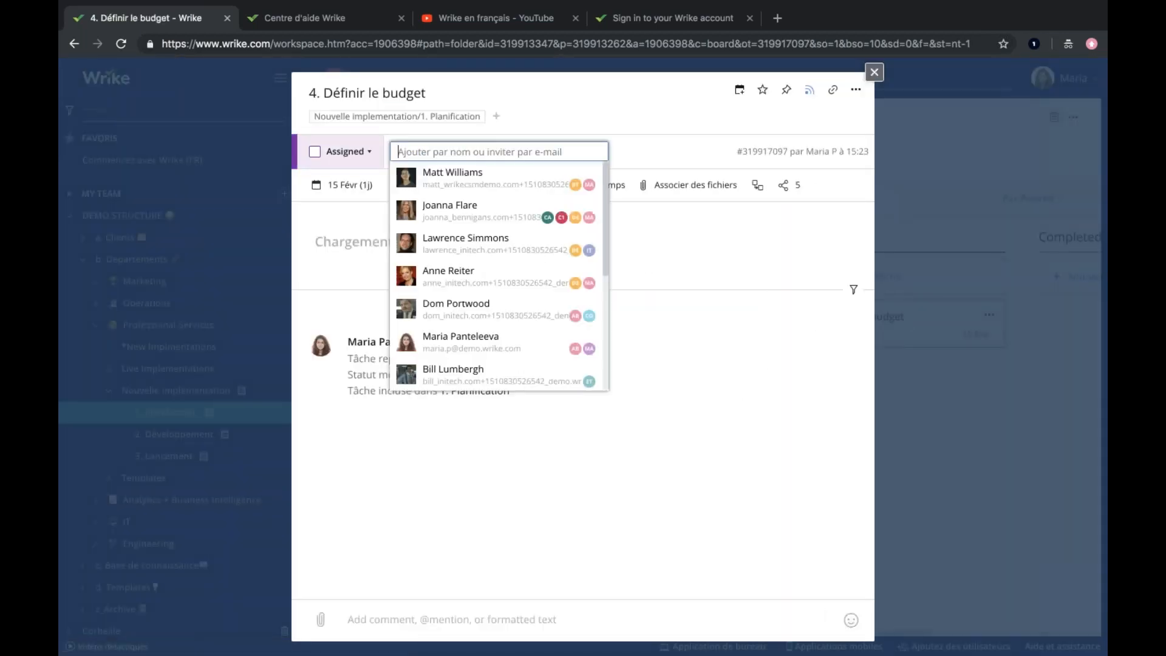
left_click(443, 350)
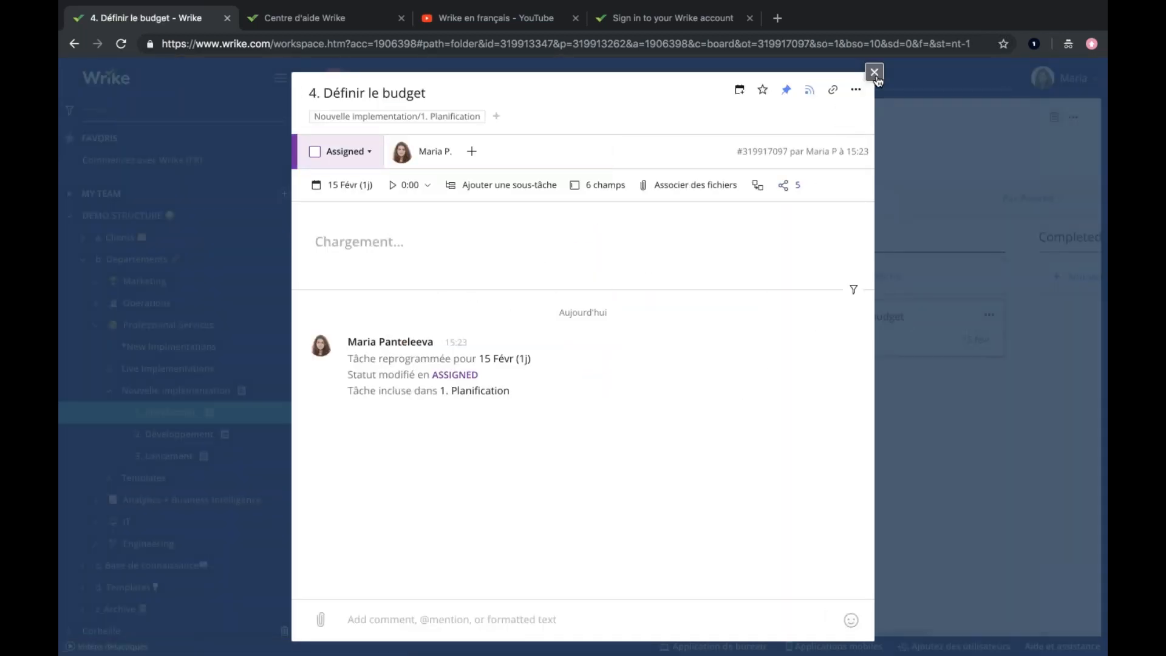
left_click(874, 74)
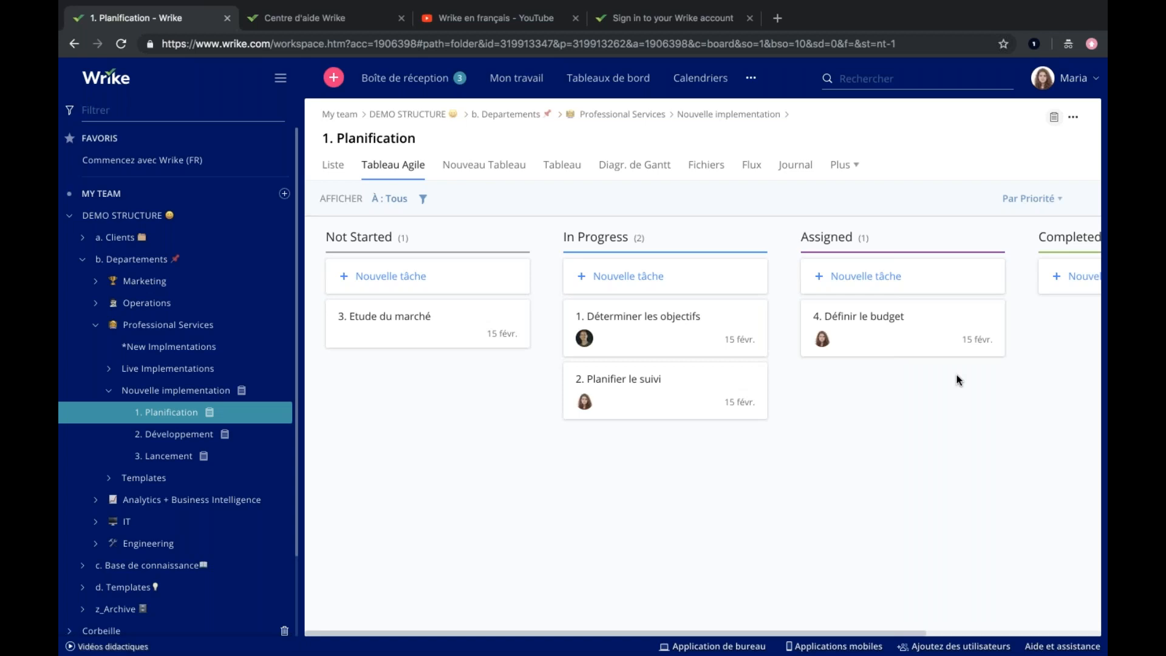
In the Gantt chart of 1. Planification, link tasks 1 to 4 in sequence with finish-to-start dependencies.
left_click(652, 174)
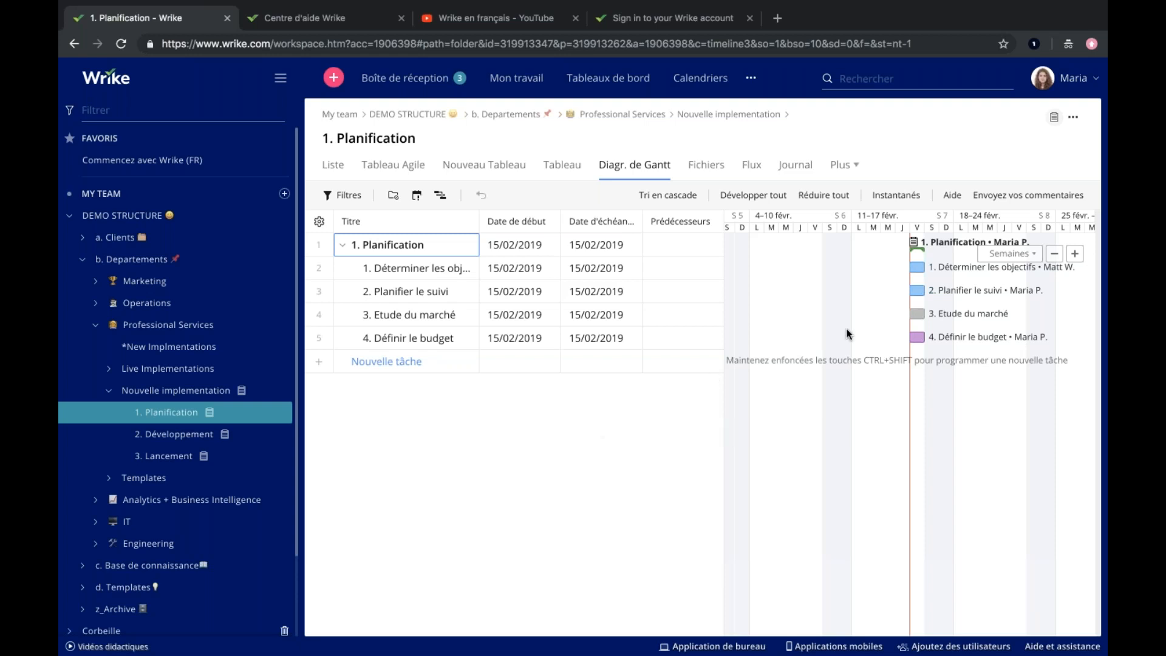
mouse_move(938, 269)
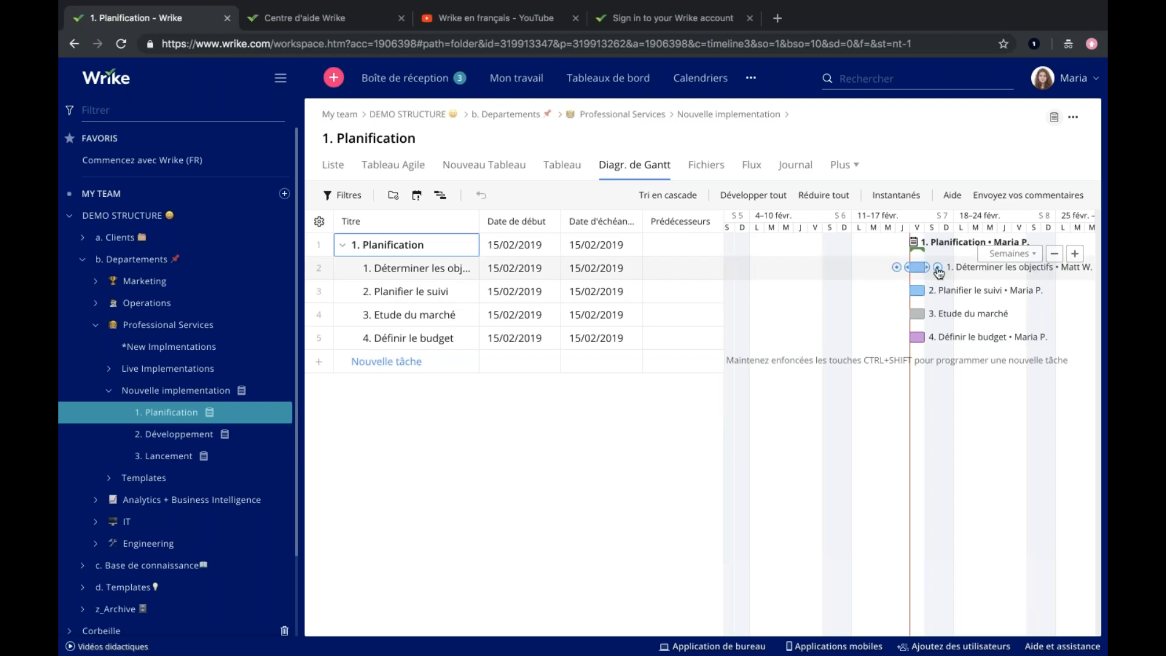
left_click_drag(938, 269, 910, 315)
left_click_drag(995, 315, 912, 339)
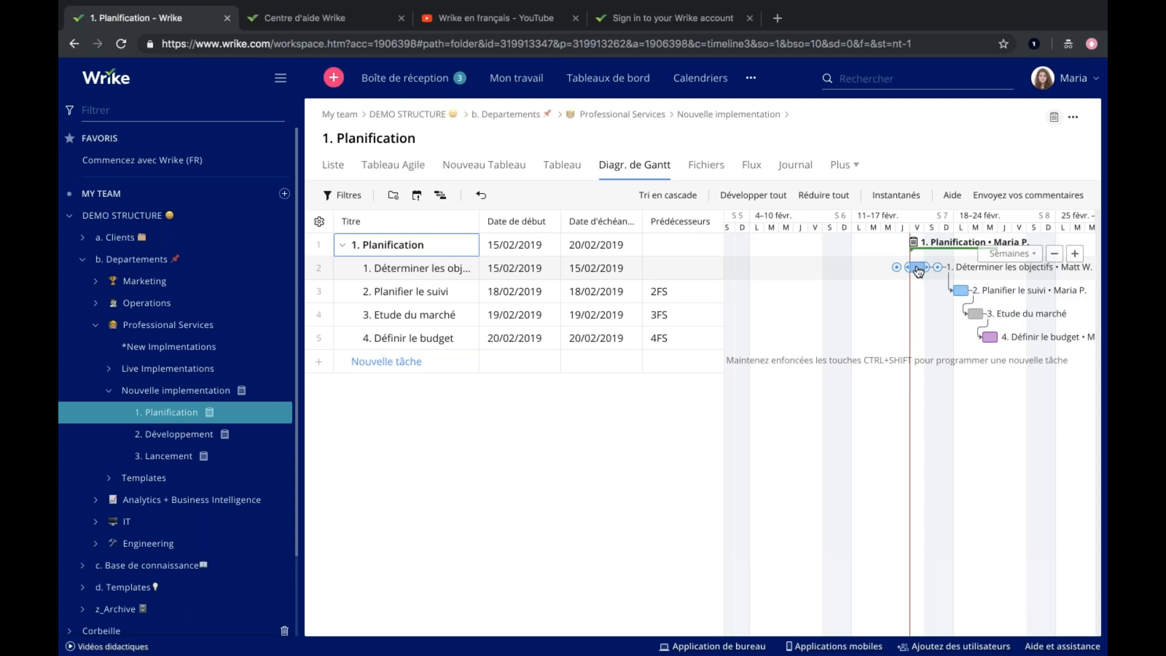
Reschedule the linked chain so "1. Déterminer les objectifs" starts on 18/02/2019, and open the summary card of "4. Définir le budget".
left_click_drag(962, 291, 985, 291)
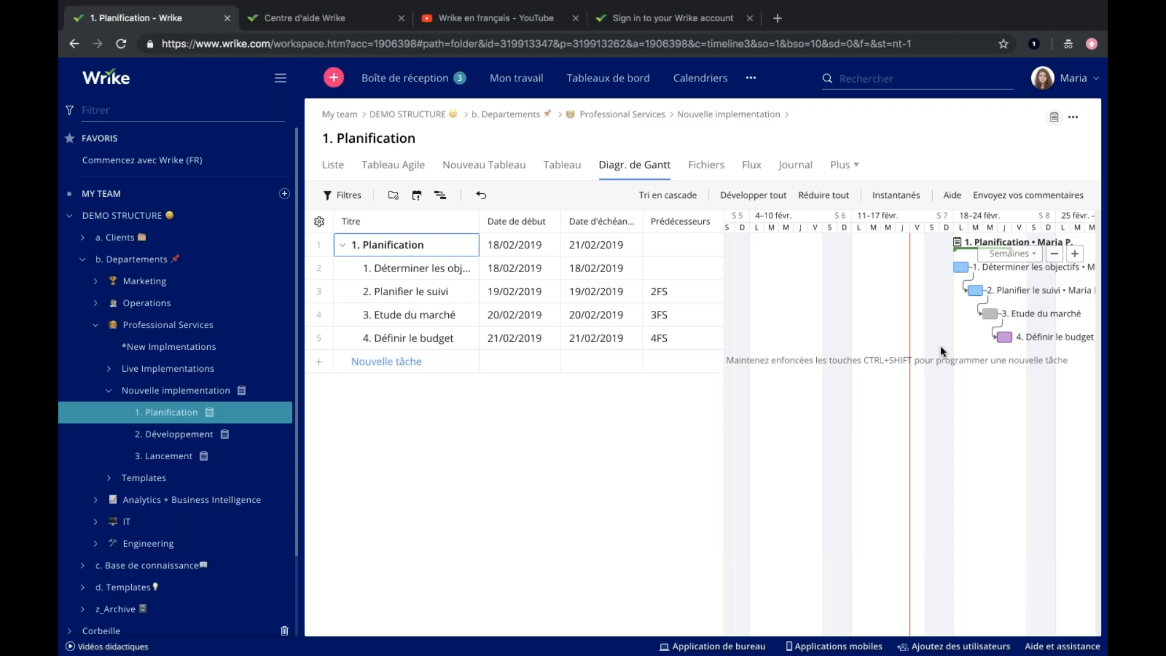
left_click(1005, 338)
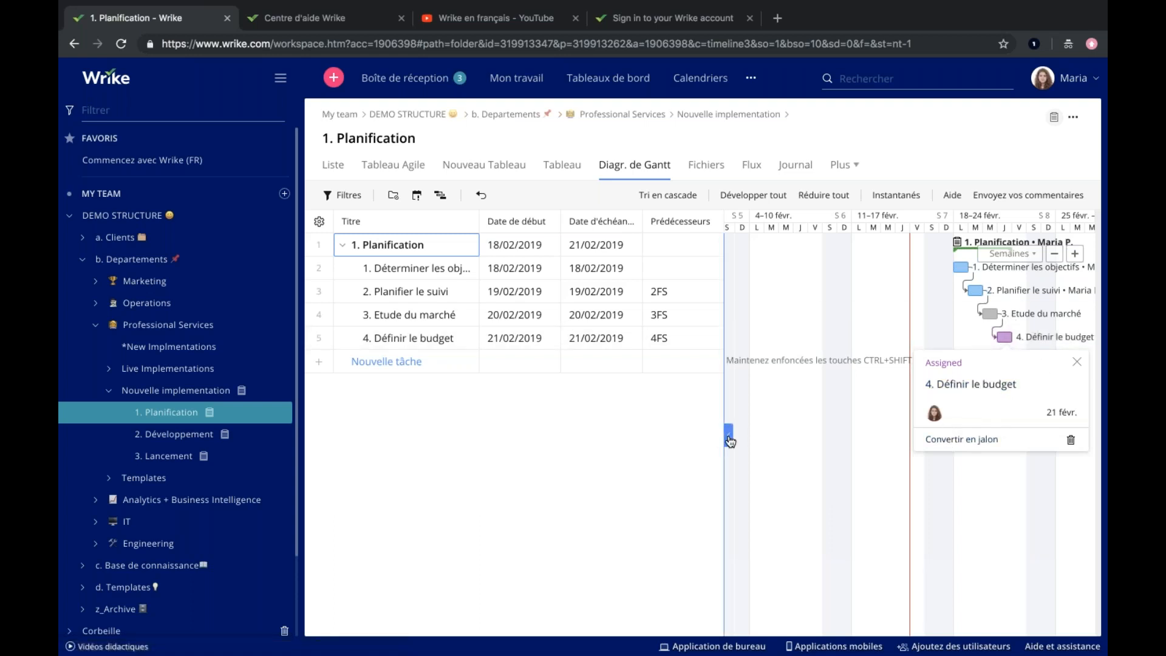
Hide the Gantt task table of 1. Planification, and review the project's activity stream and time log.
left_click(728, 434)
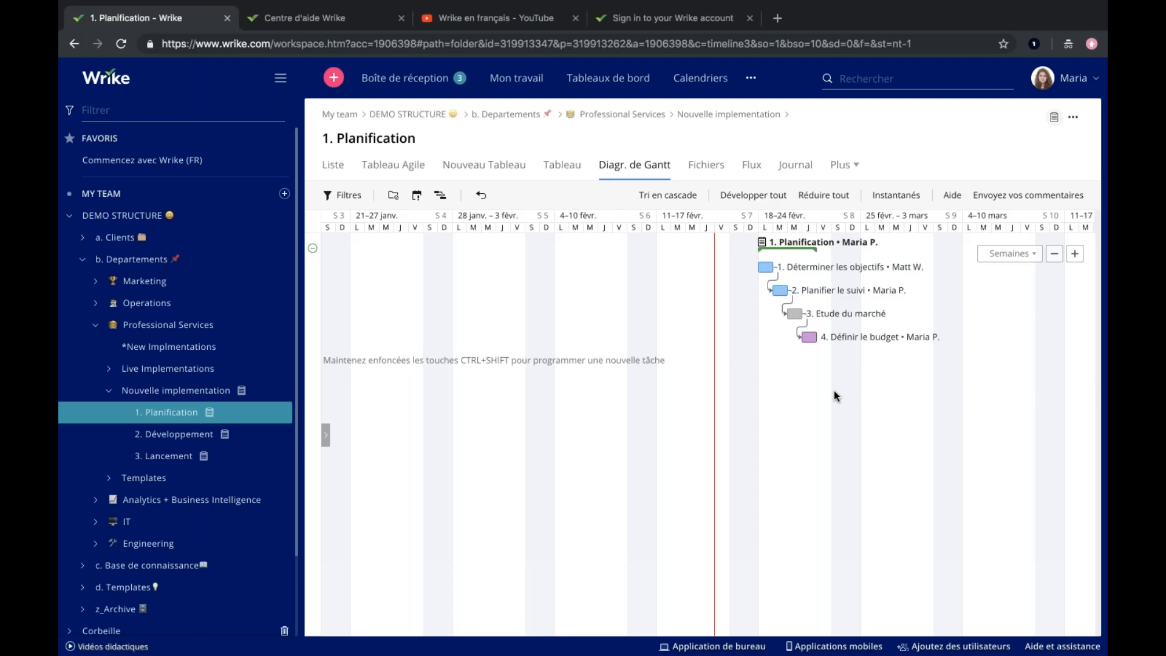
left_click(751, 164)
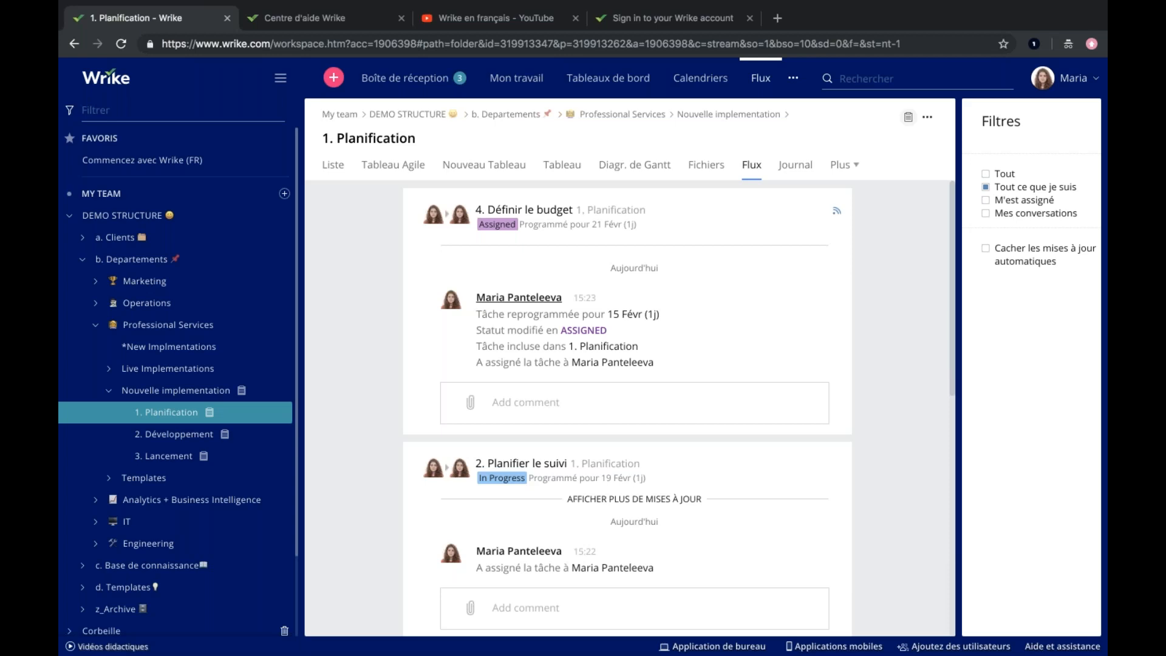
left_click(796, 169)
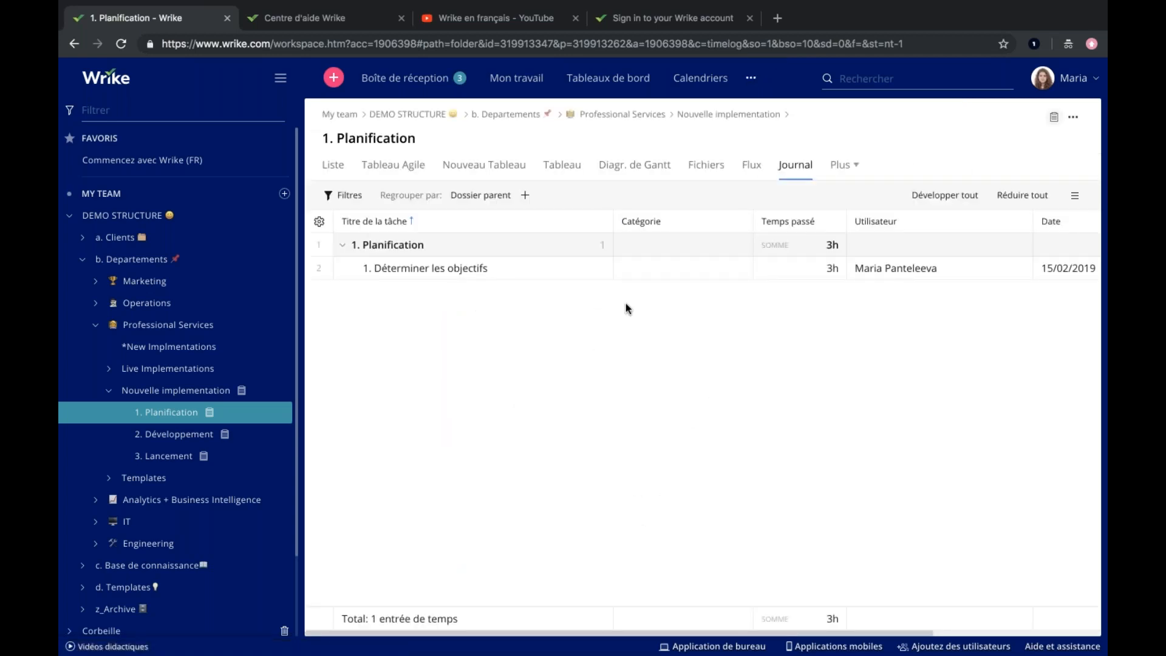
scroll(625, 303, "right", 2)
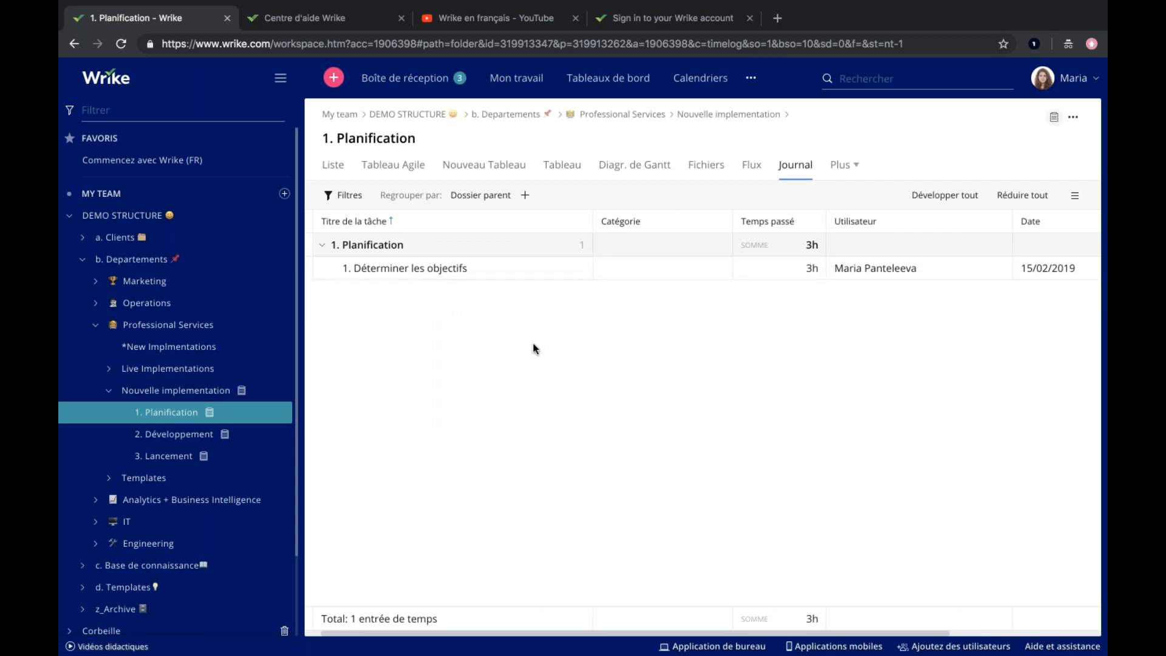
scroll(534, 348, "right", 8)
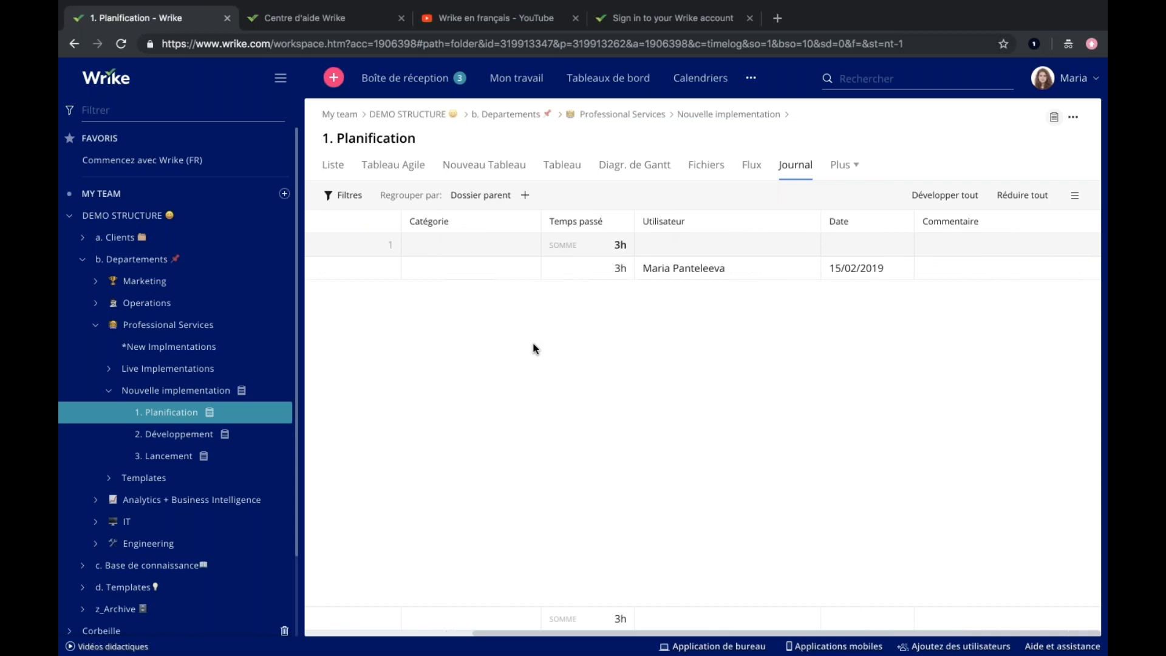
scroll(534, 348, "left", 8)
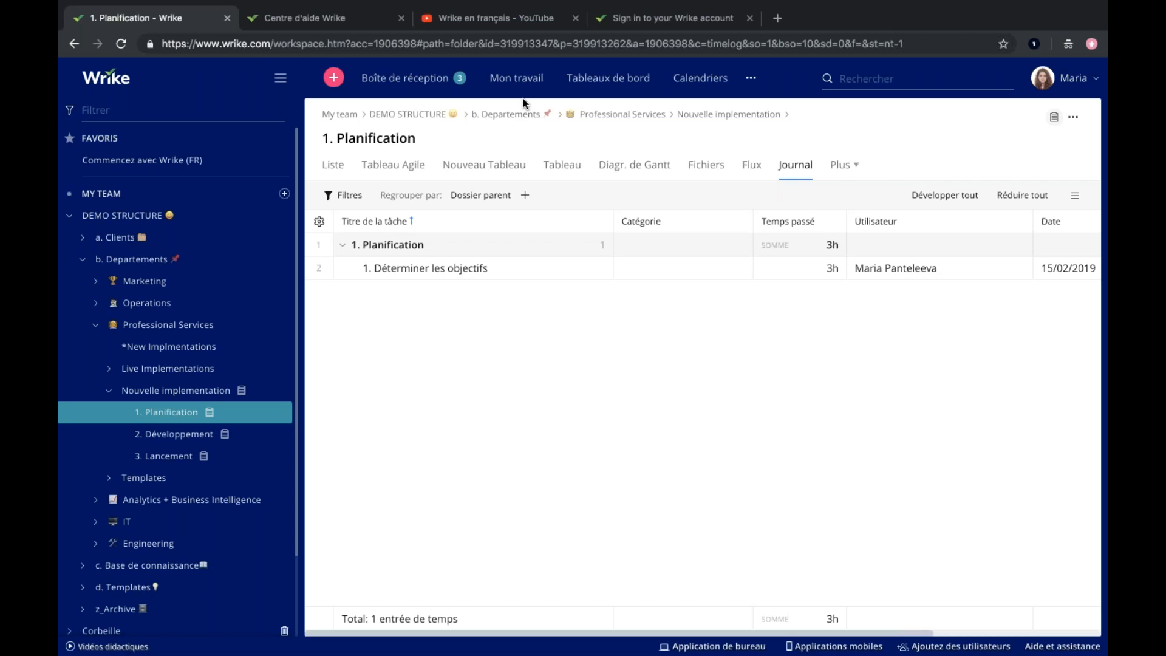
Open the inbox notification for Client Review 1 and bring up its reminder options.
left_click(372, 80)
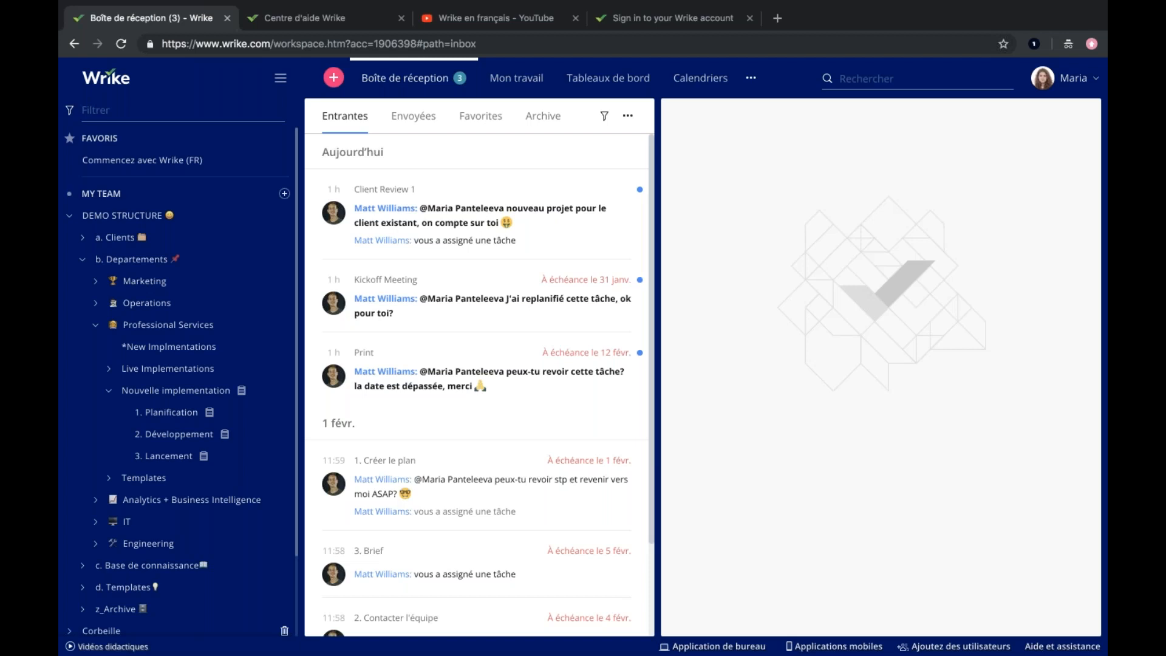
left_click(470, 214)
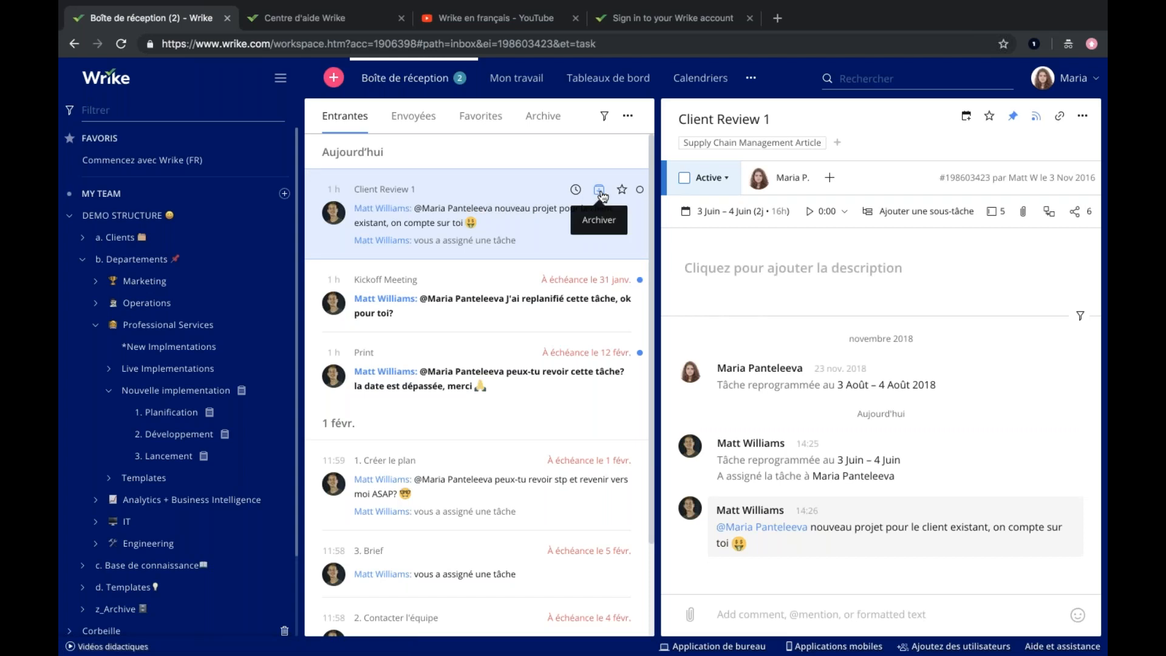
left_click(574, 190)
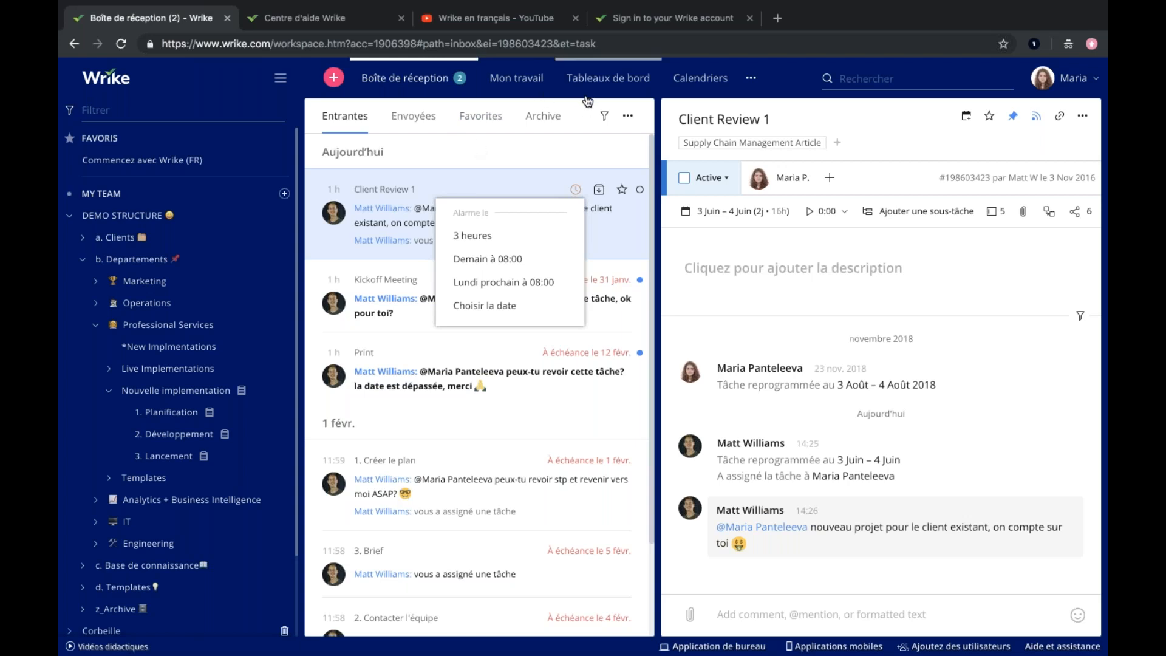
In My Work, move "2.1 Définir un budget" and "1.Déterminer les objectifs du projet" to next week, and "3. Brief" to the top of today's tasks.
left_click(516, 77)
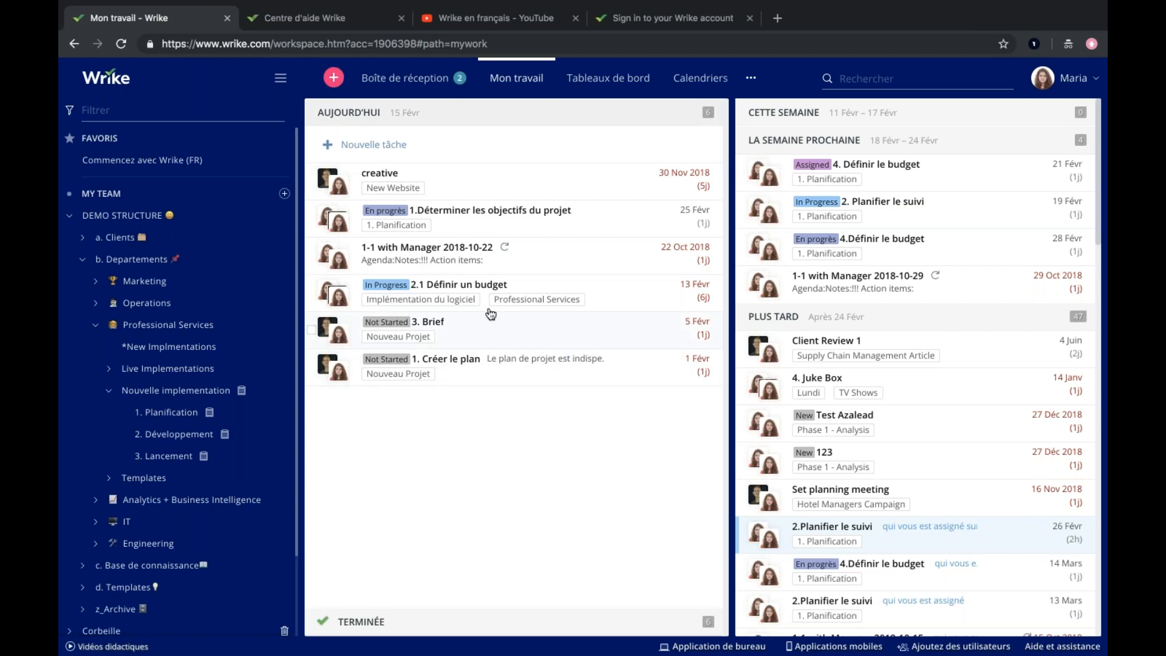
left_click_drag(482, 287, 805, 218)
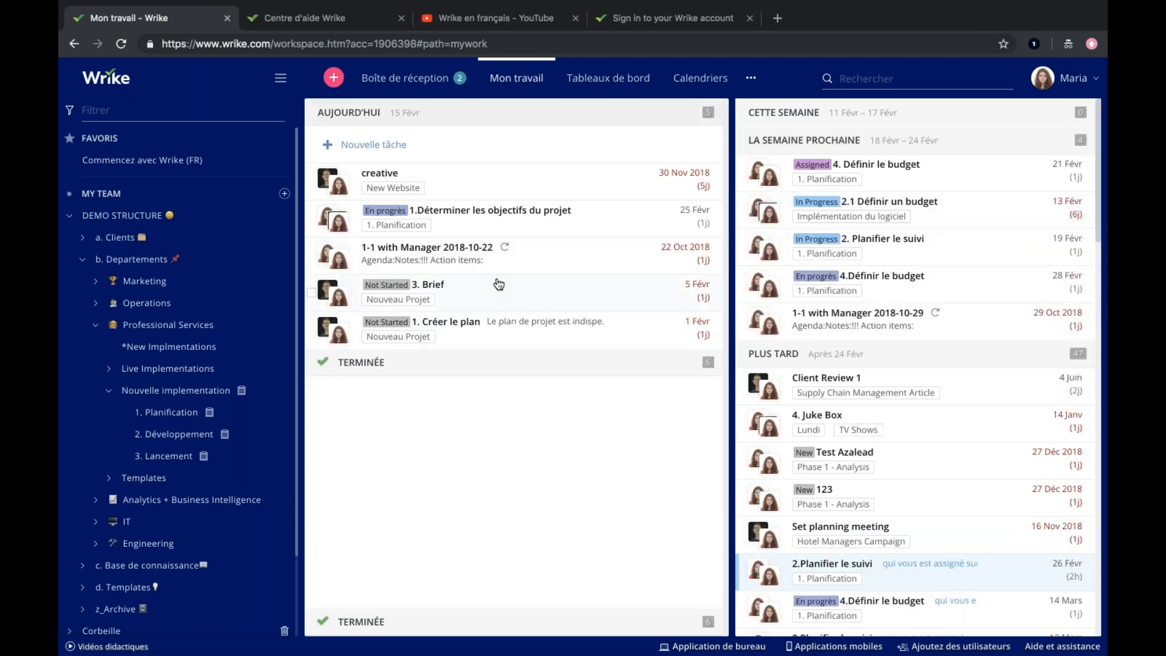
left_click_drag(483, 286, 785, 127)
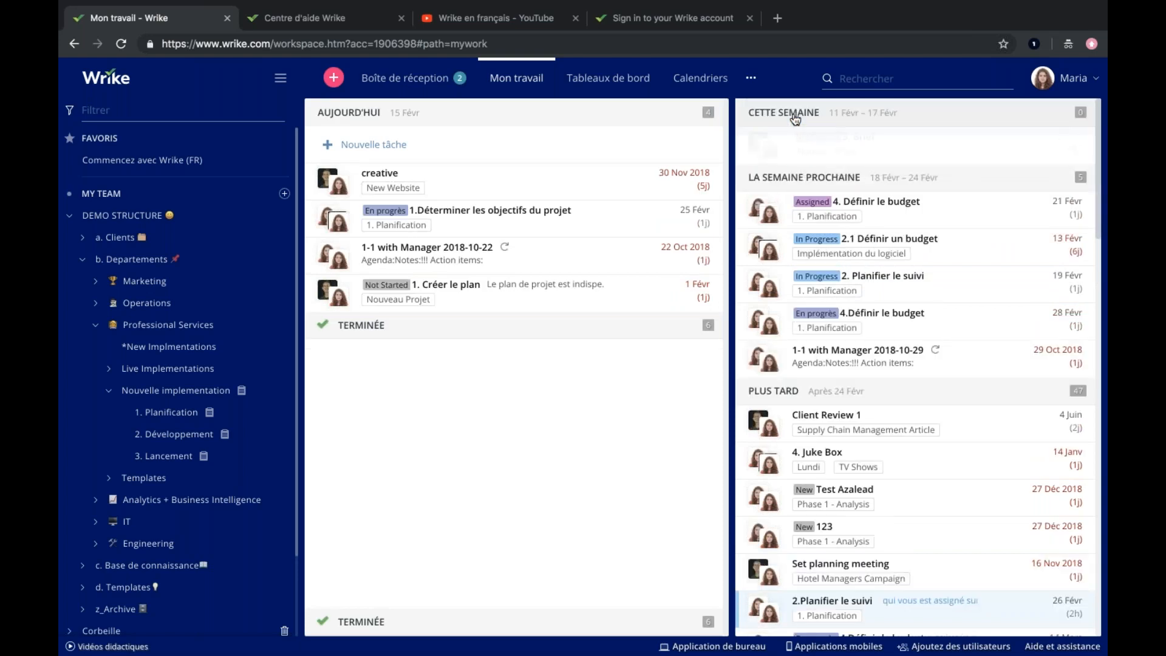
left_click_drag(456, 262, 890, 408)
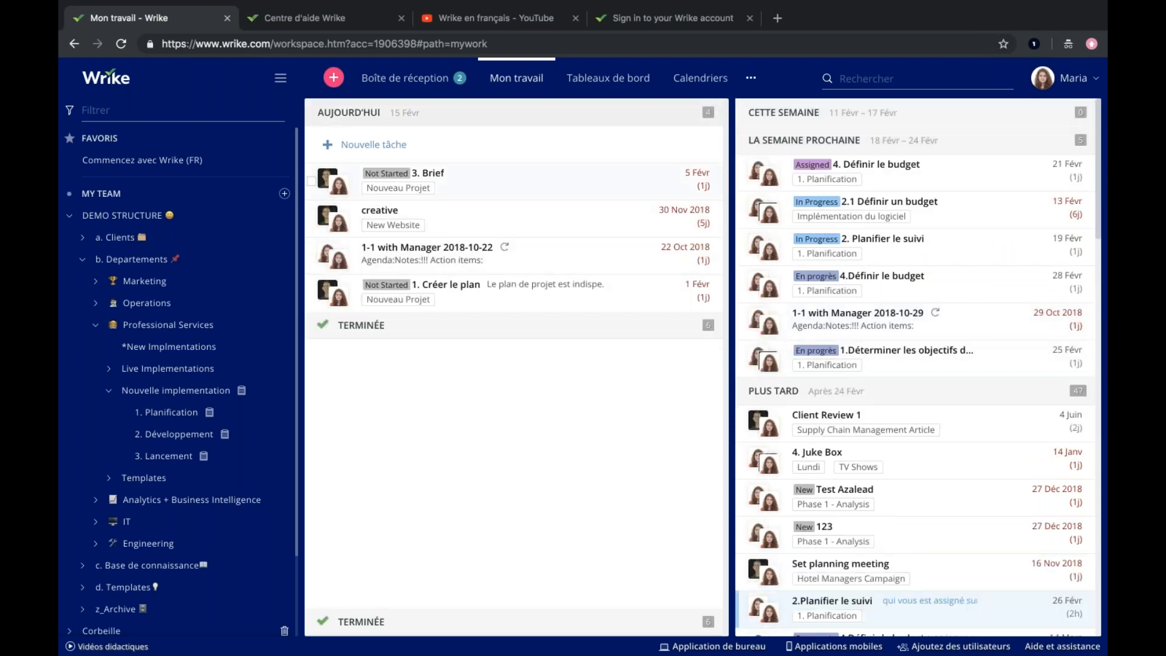
Open the details of "3. Brief" from today's tasks and widen the detail view.
left_click(428, 173)
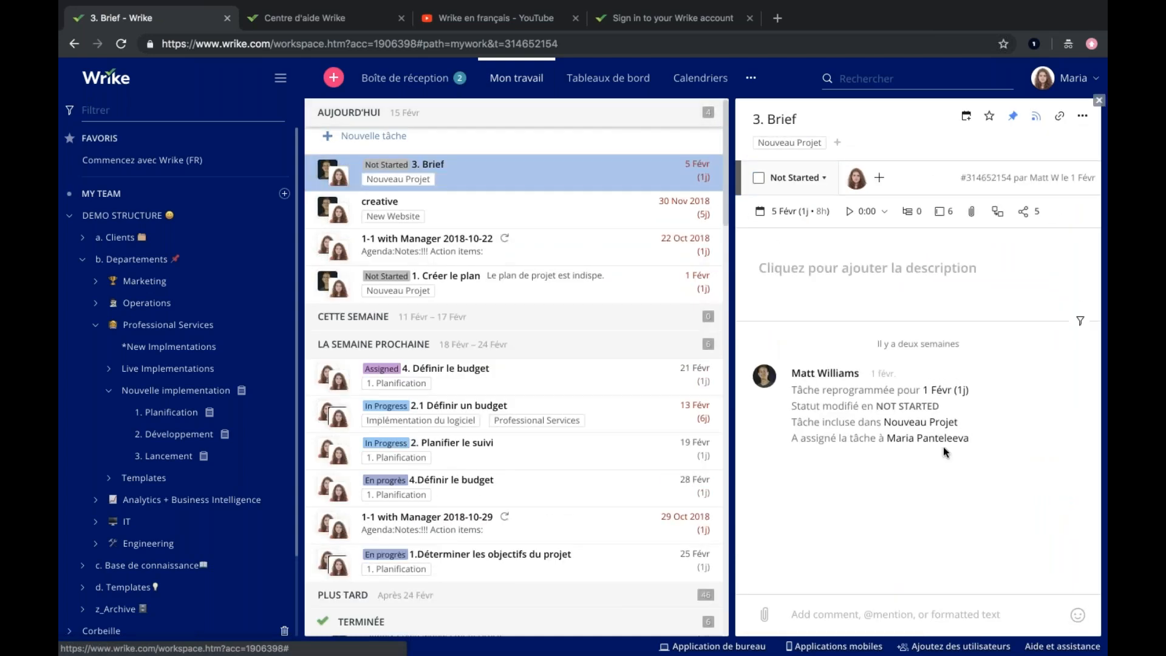
left_click_drag(732, 320, 693, 327)
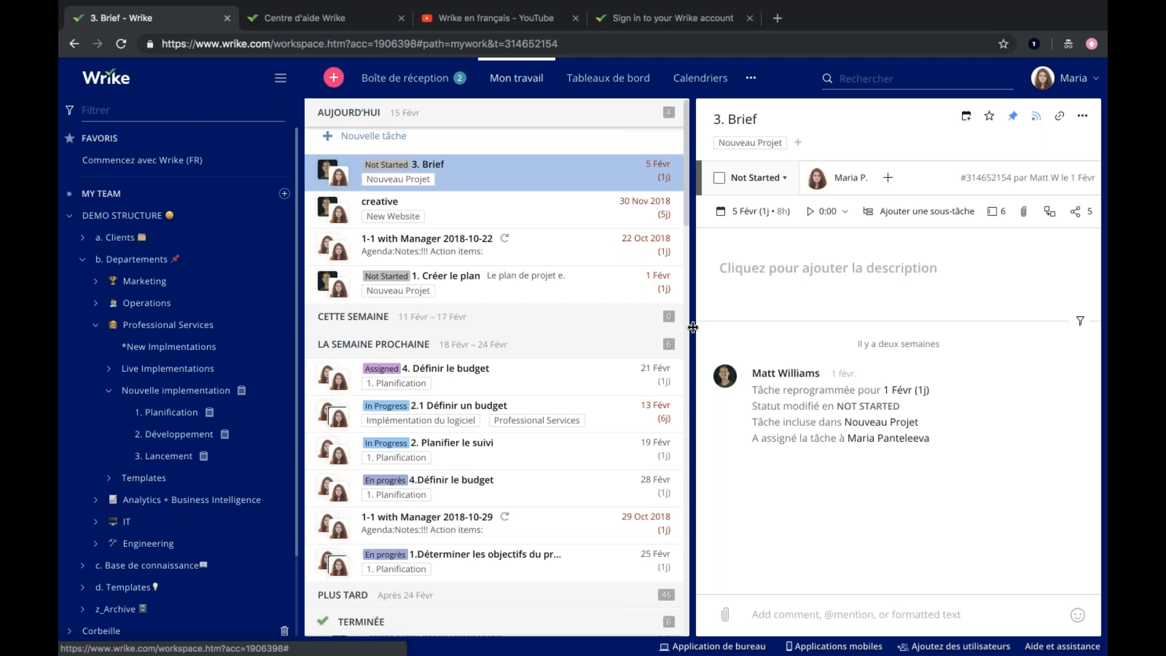
Open the personal dashboard, view the available widget types, and browse its activity stream widget.
left_click(610, 82)
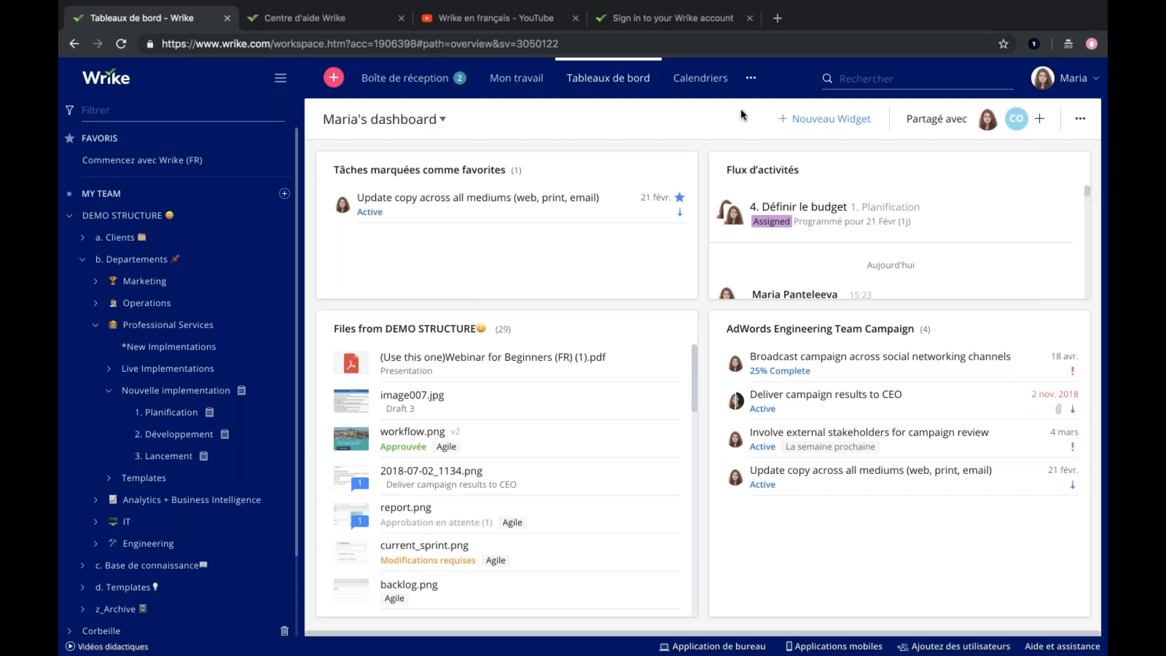
left_click(802, 121)
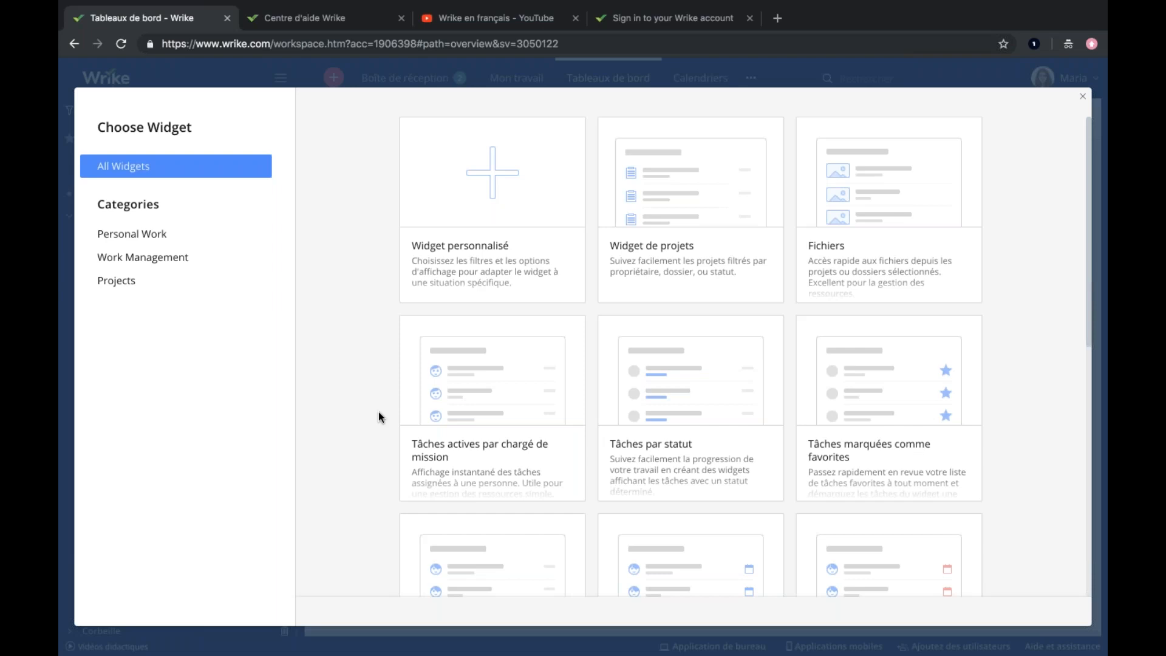
left_click(1078, 101)
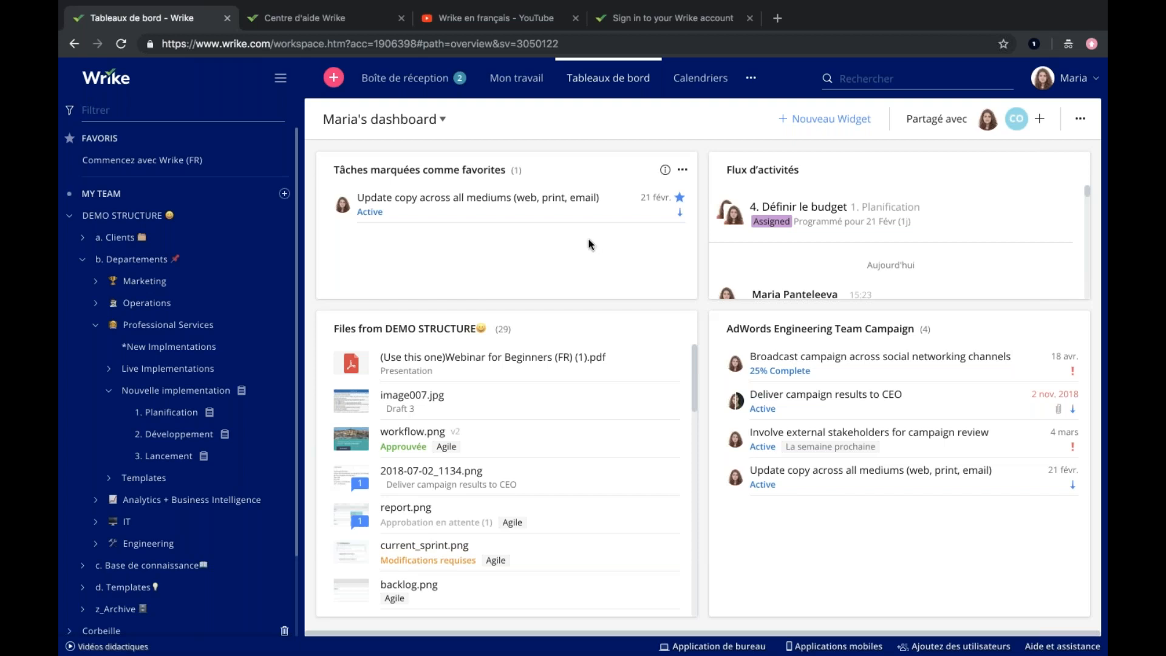
scroll(877, 234, "down", 3)
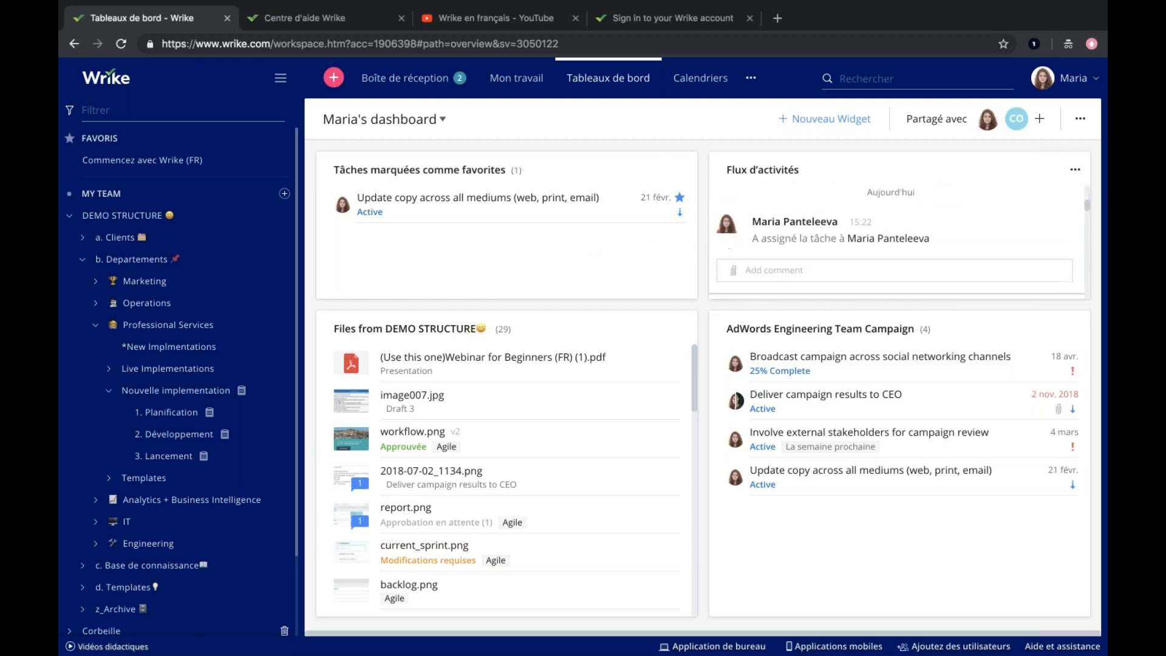
scroll(877, 234, "up", 3)
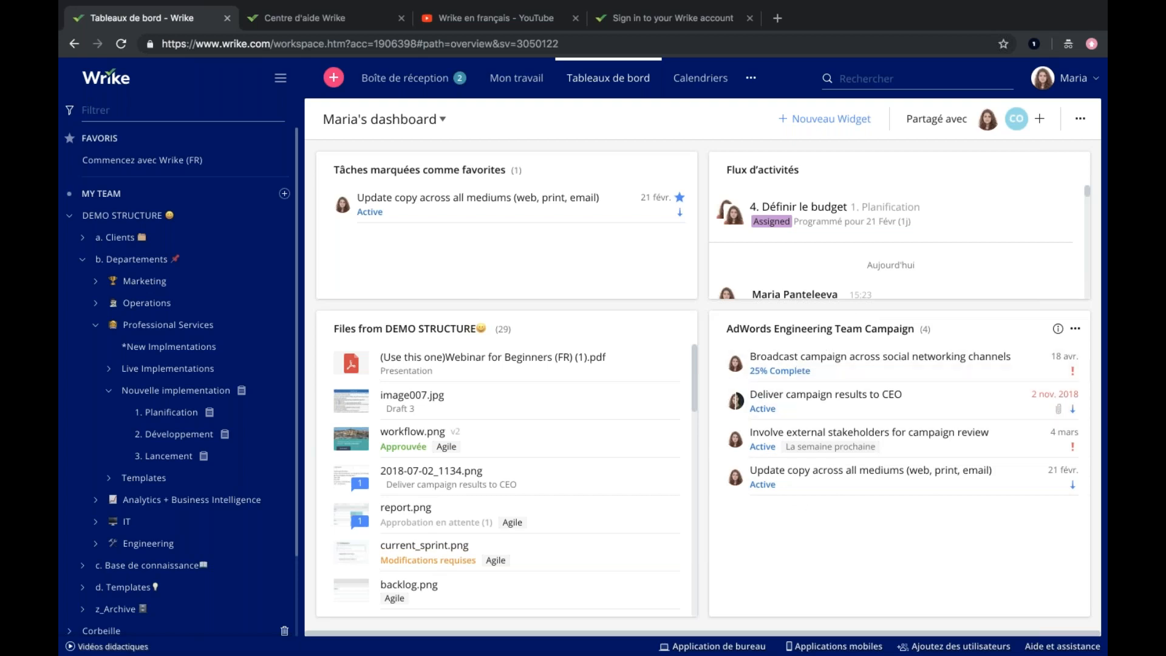
Switch to the Matrice dashboard and try to move "[AAAAA] 2. Développement" into the 03 Not Impt-Ugt widget.
left_click(415, 128)
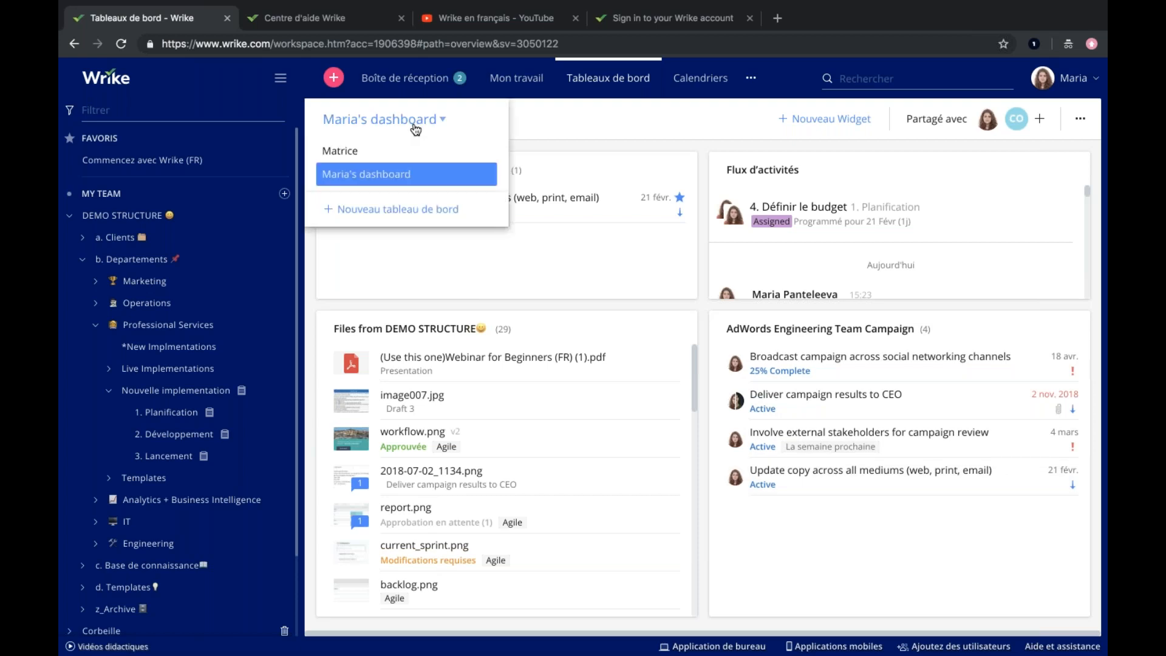
left_click(355, 152)
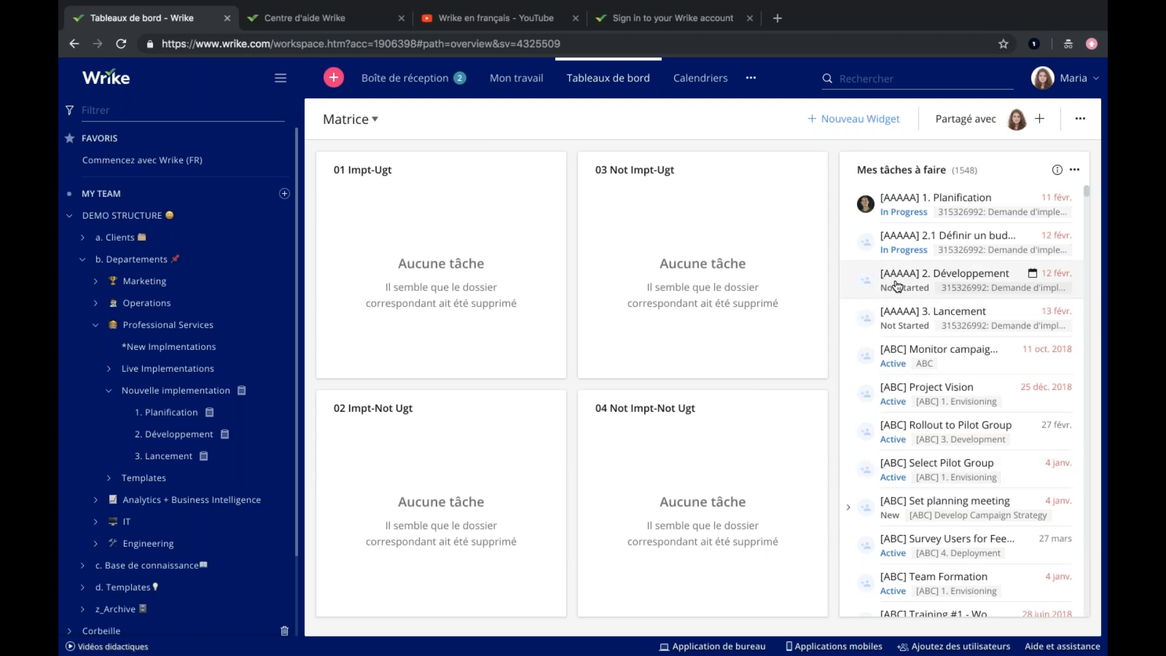
left_click_drag(897, 286, 692, 276)
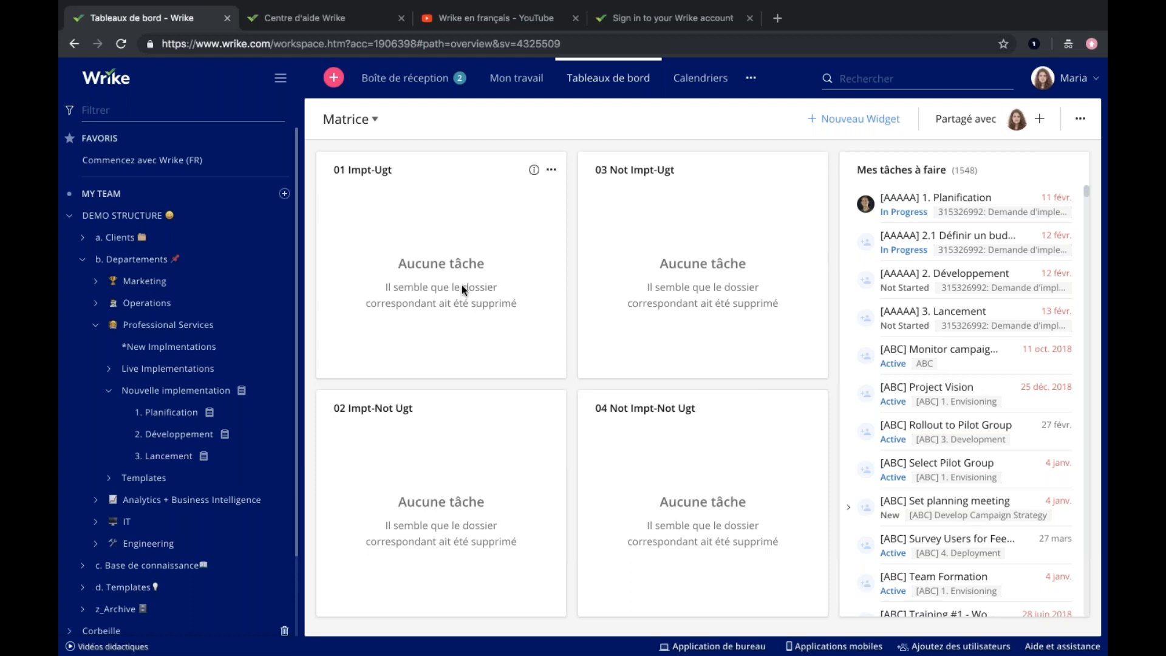
Create a dashboard with the default name "Nouveau tableau de bord" and show its management options.
left_click(358, 130)
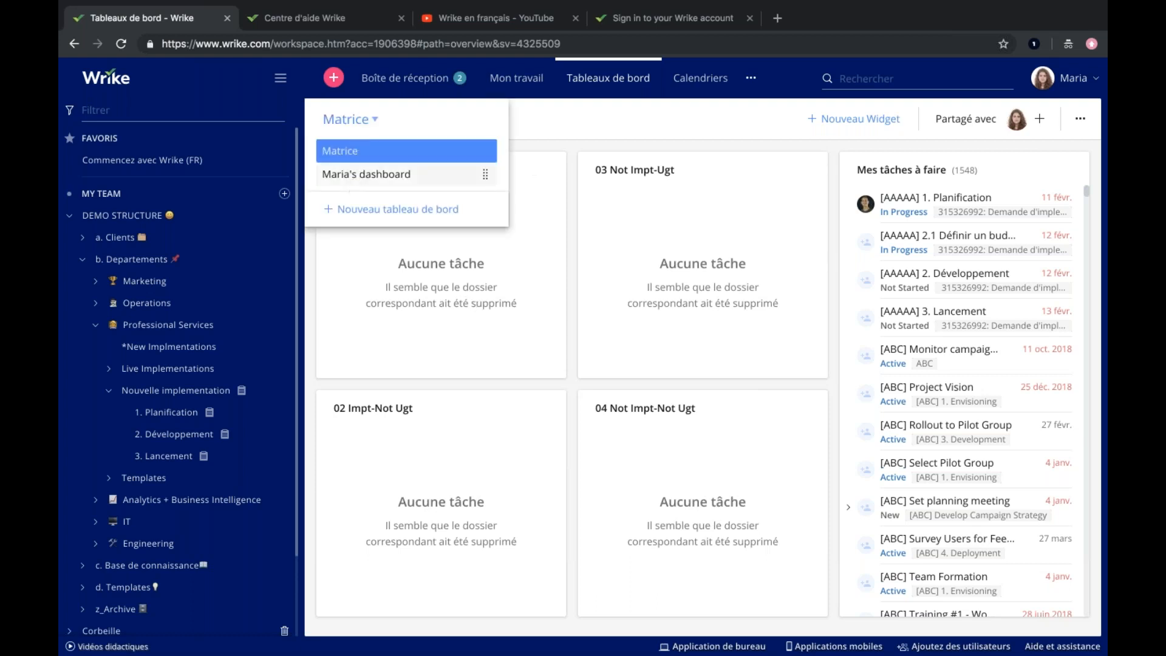
left_click(363, 209)
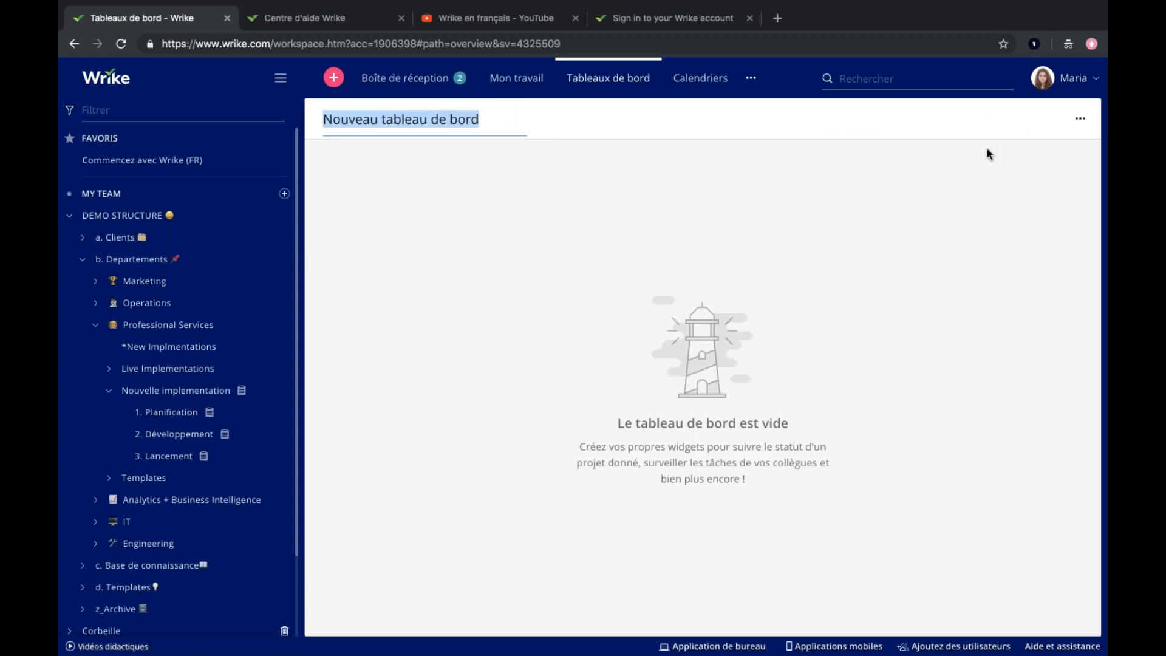
left_click(1076, 124)
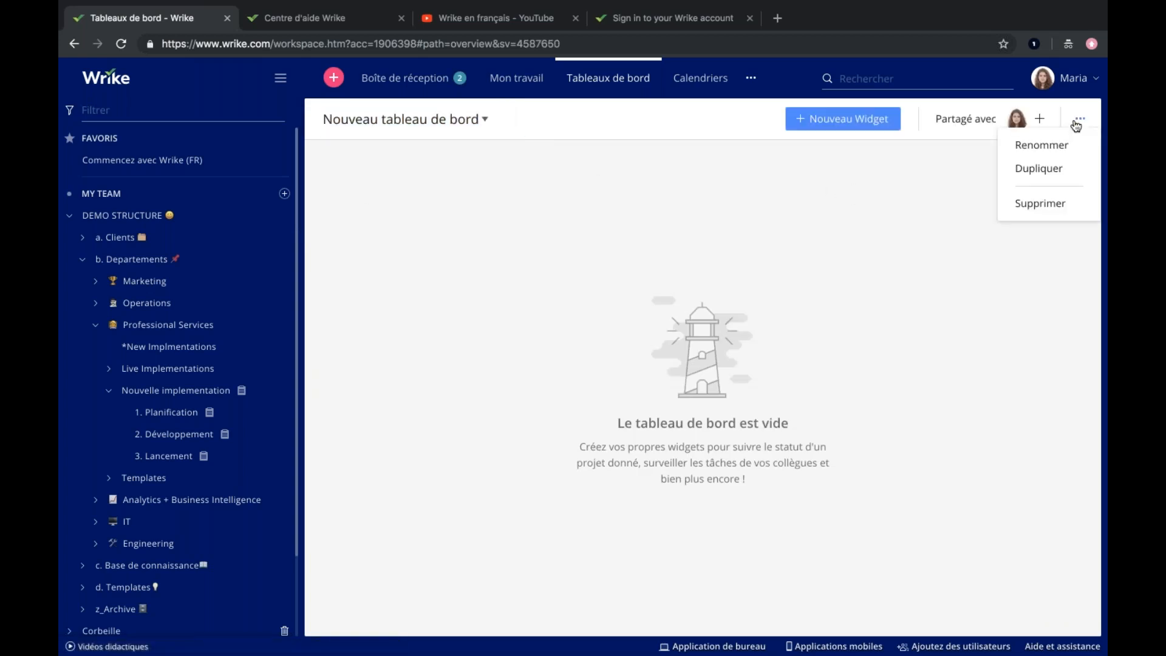
Examine the Personal Work, Projects and Work Management widget categories for the new dashboard, and leave without adding a widget.
left_click(833, 118)
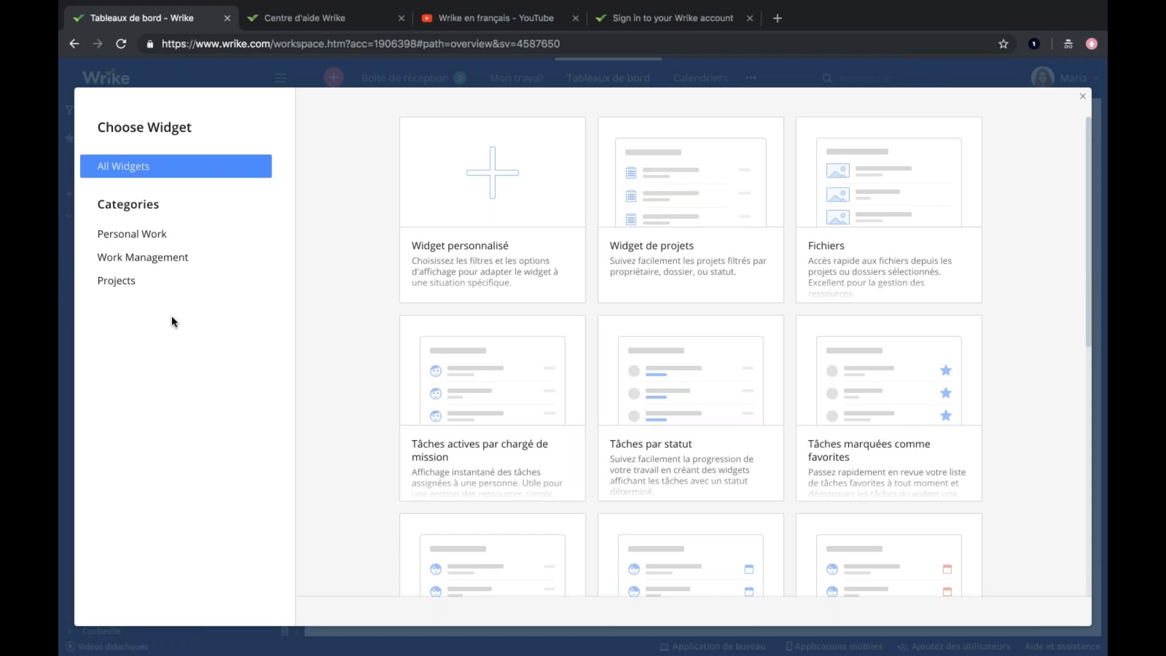
left_click(146, 240)
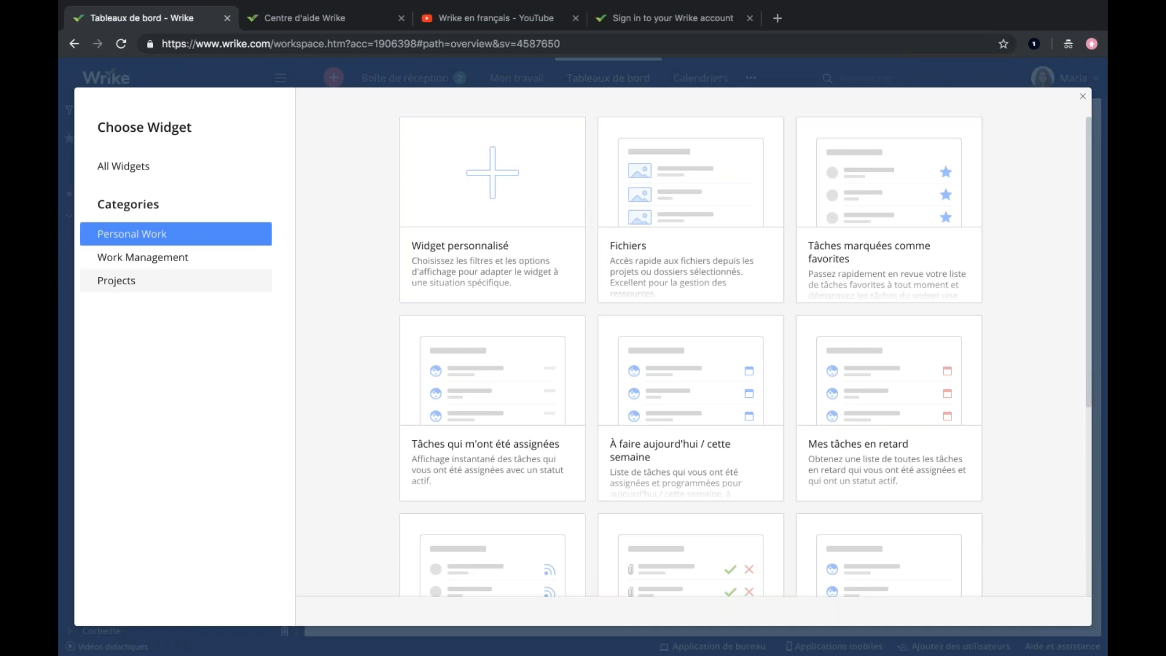
left_click(117, 280)
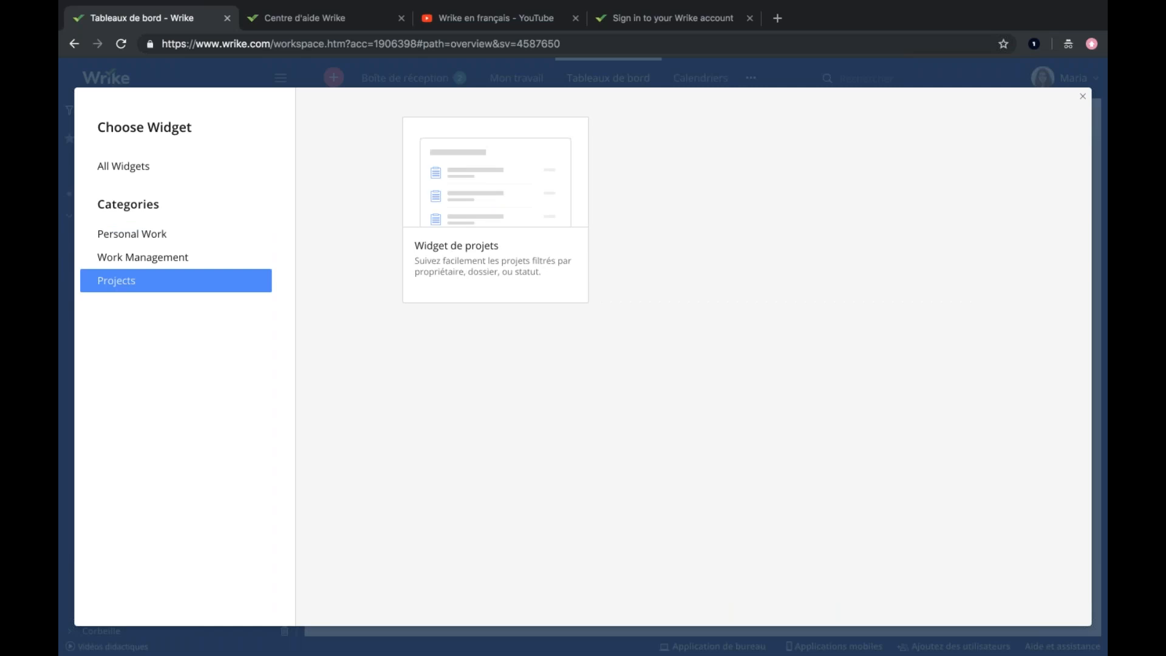
left_click(194, 261)
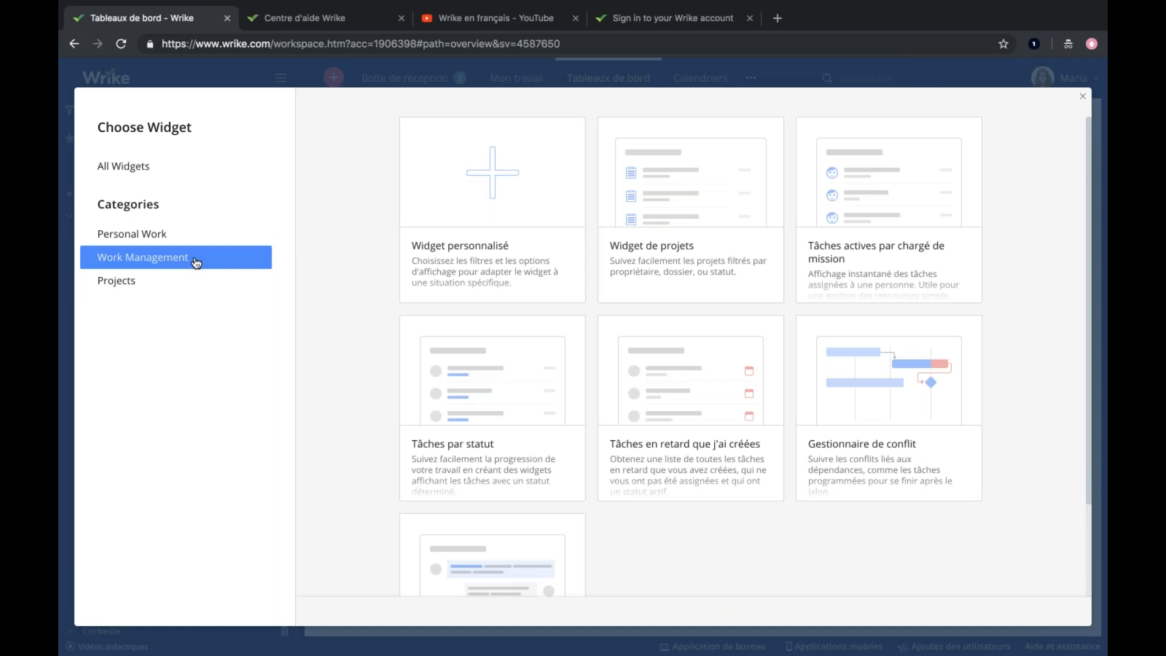
mouse_move(938, 379)
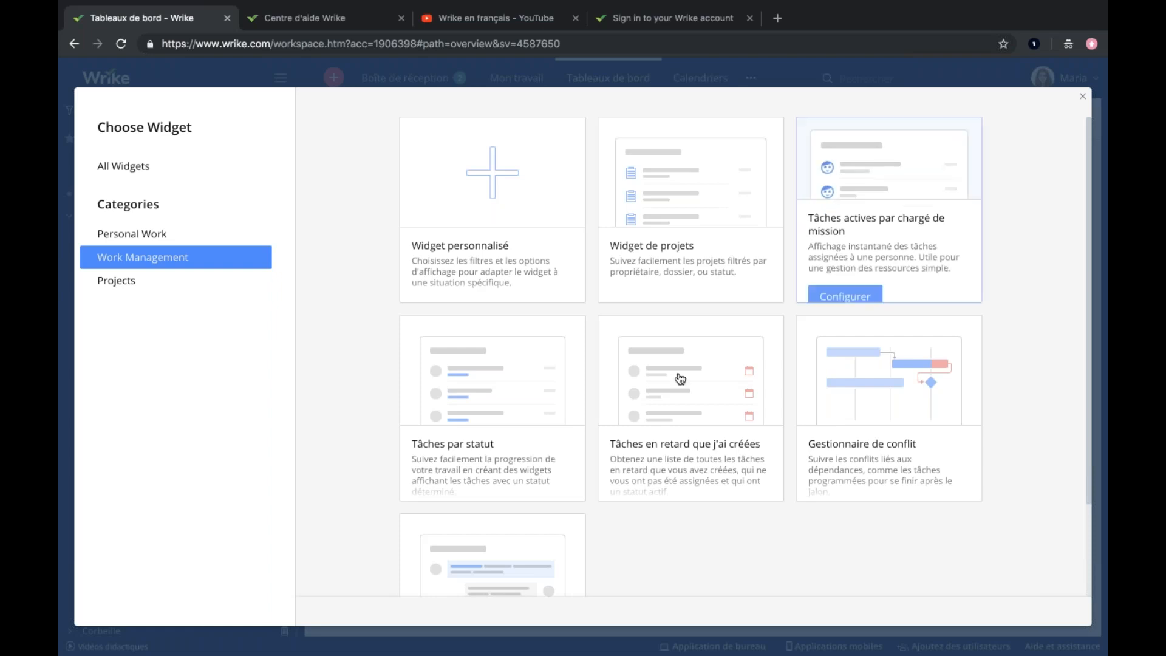
scroll(669, 548, "down", 1)
scroll(670, 548, "down", 2)
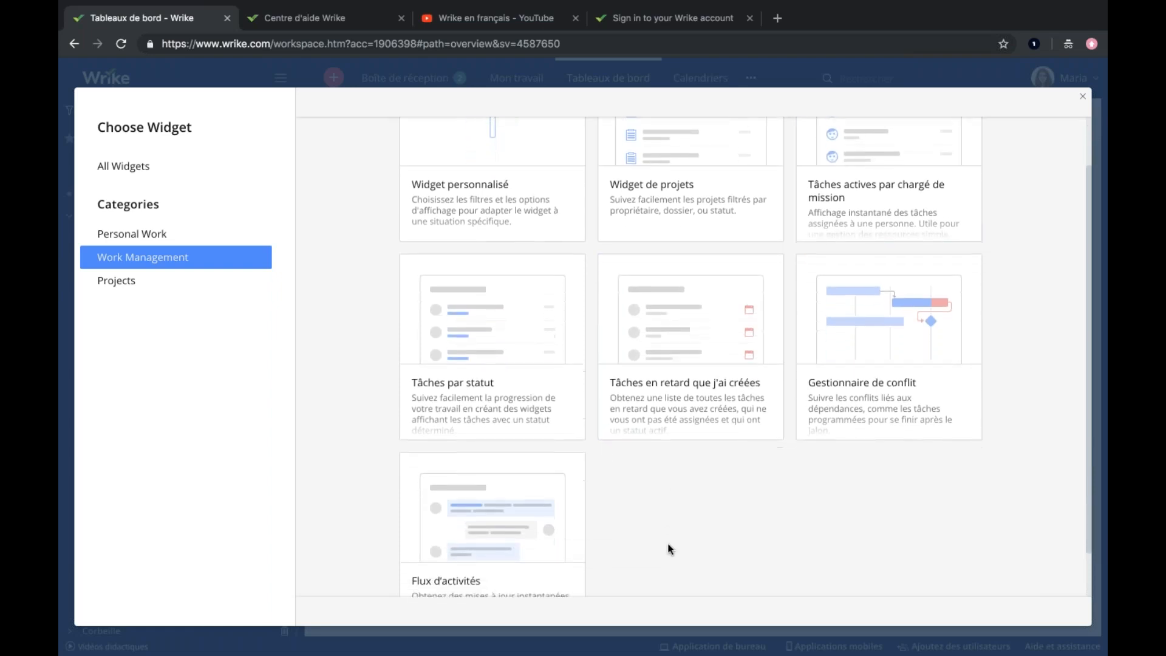
scroll(669, 548, "up", 1)
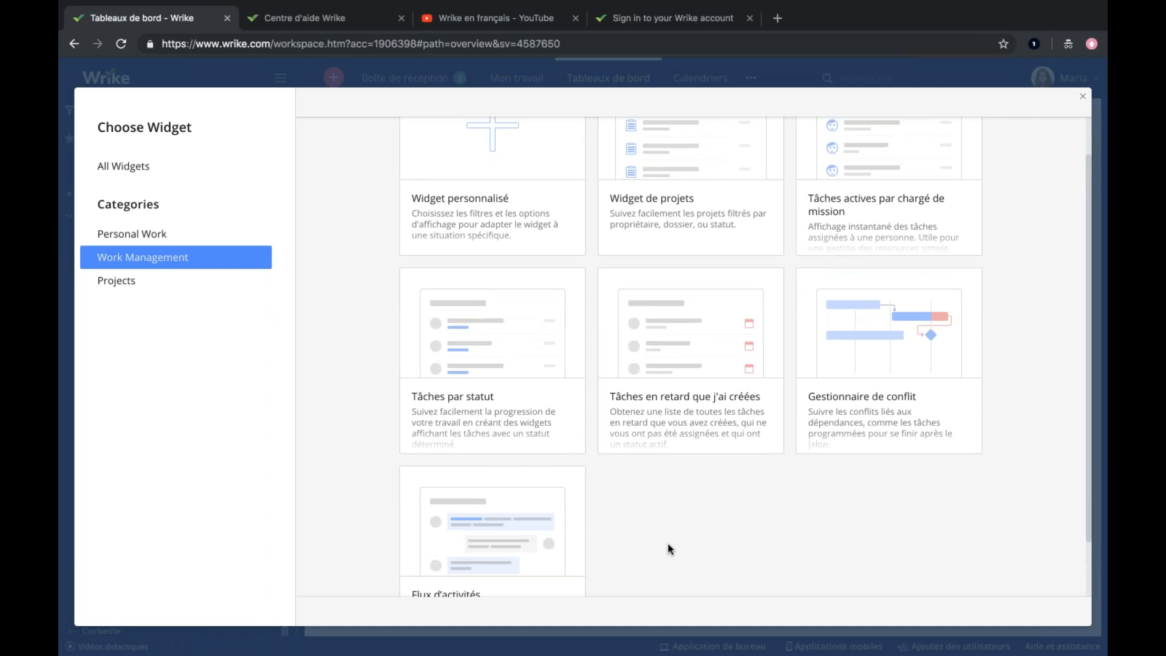
left_click(1081, 95)
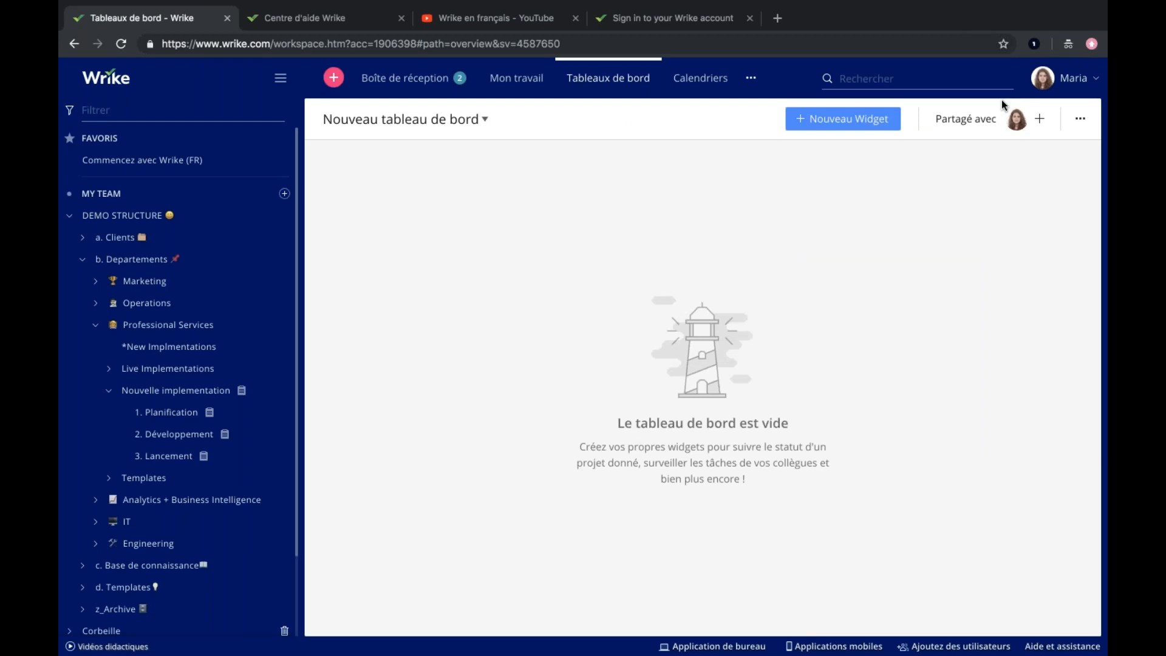
In the calendars, display both "Tâches à faire cette semaine" and "Mes projets actifs".
left_click(700, 78)
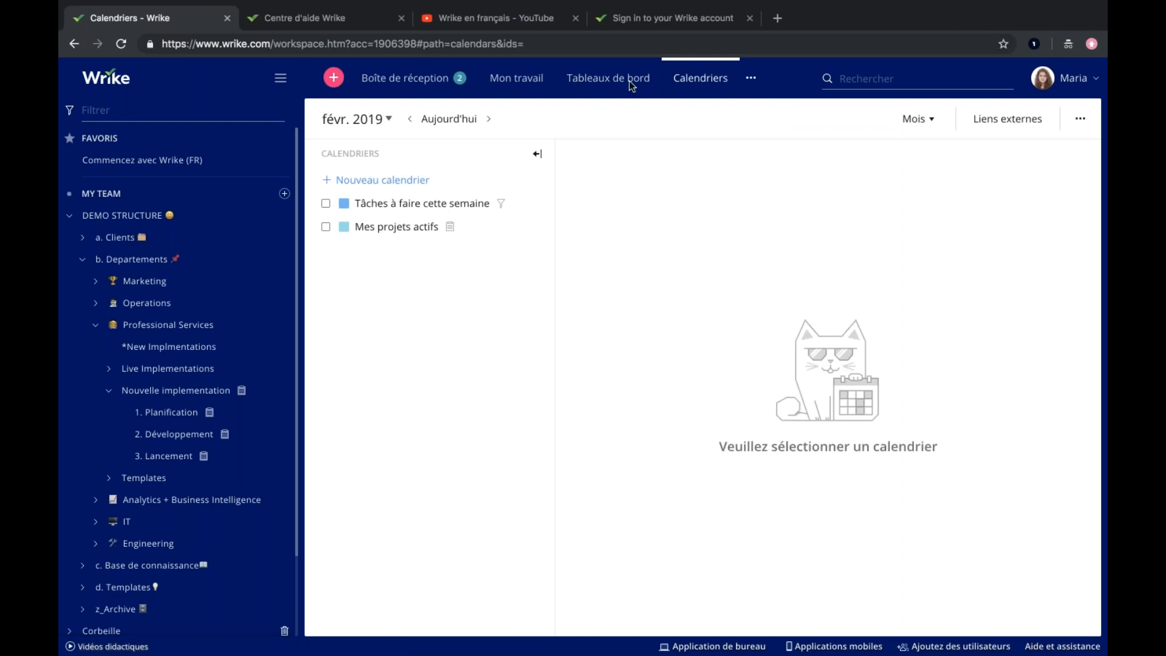
left_click(411, 210)
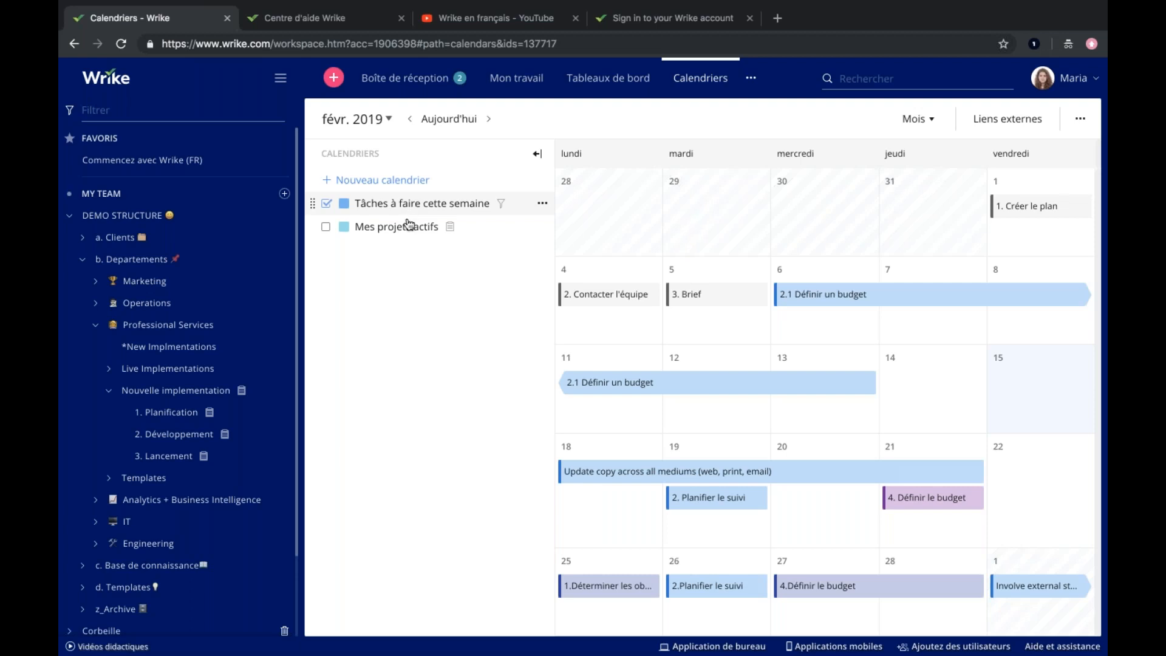
left_click(406, 234)
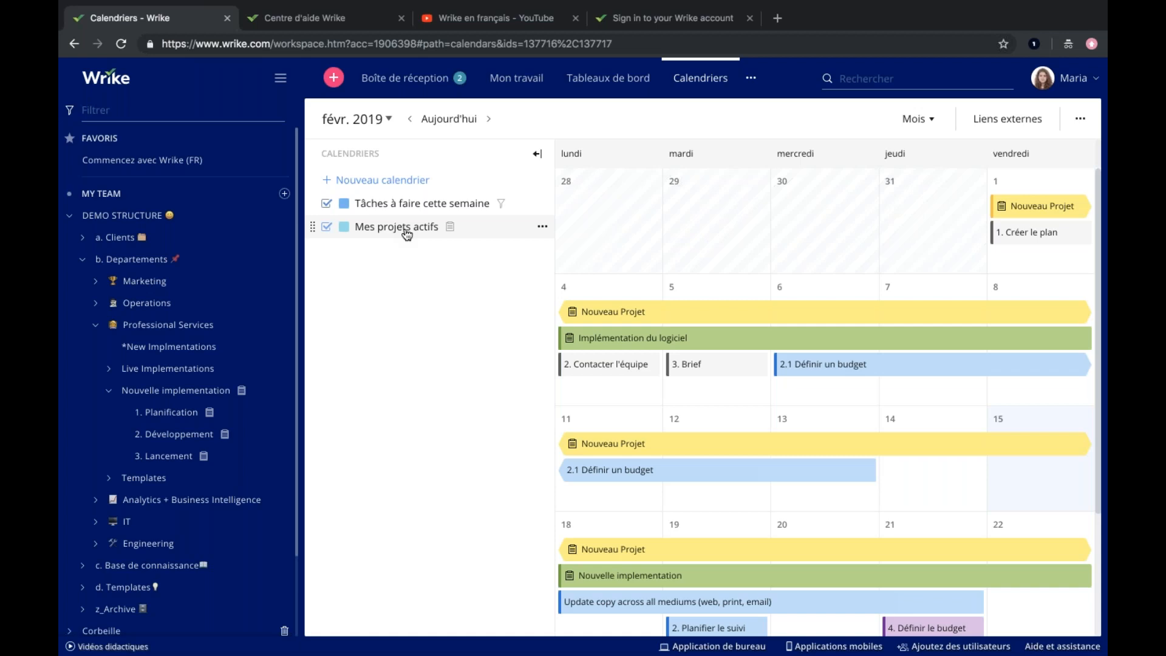
Open the reports, view the report types offered for a report built from scratch, and leave without creating it.
left_click(757, 80)
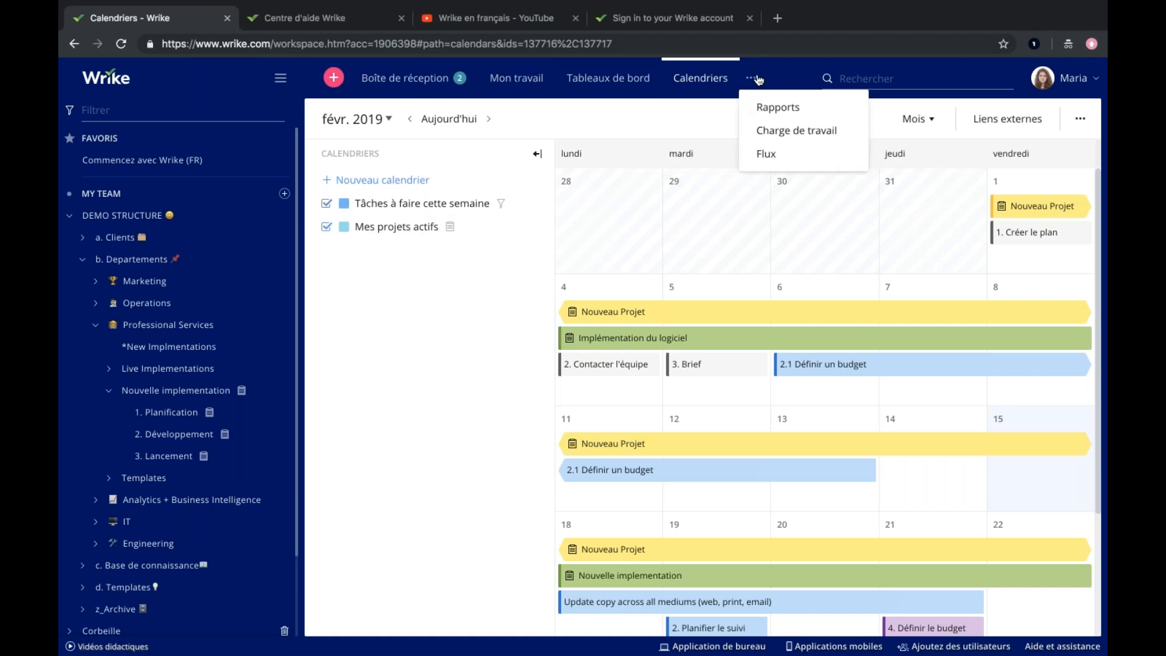
left_click(767, 108)
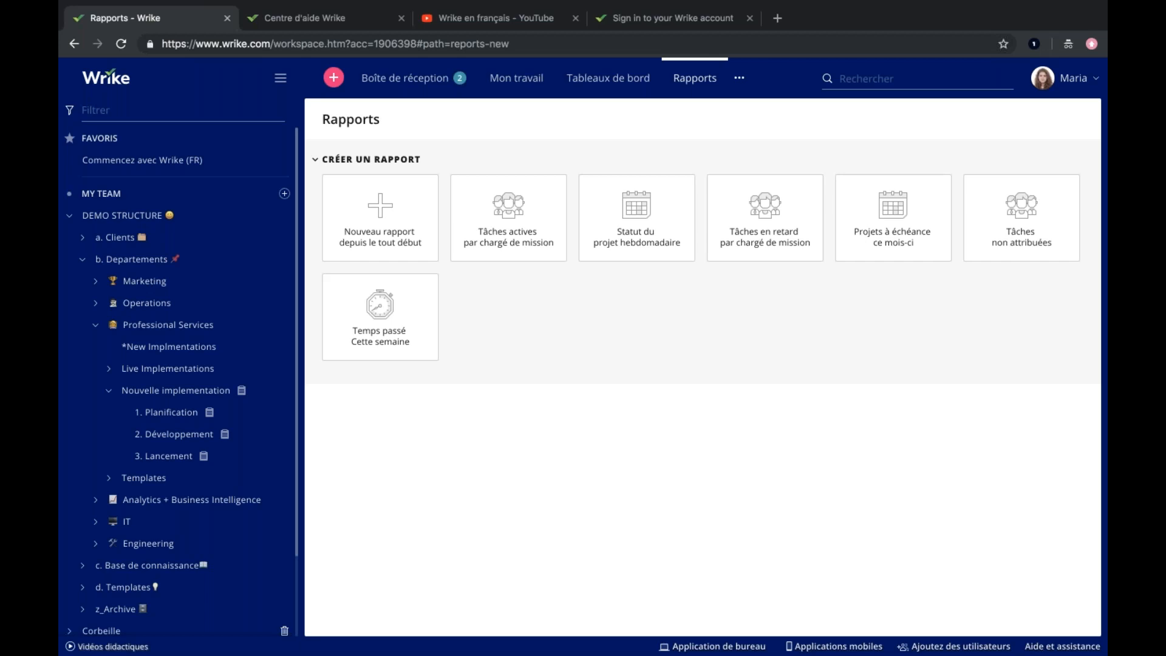
left_click(389, 232)
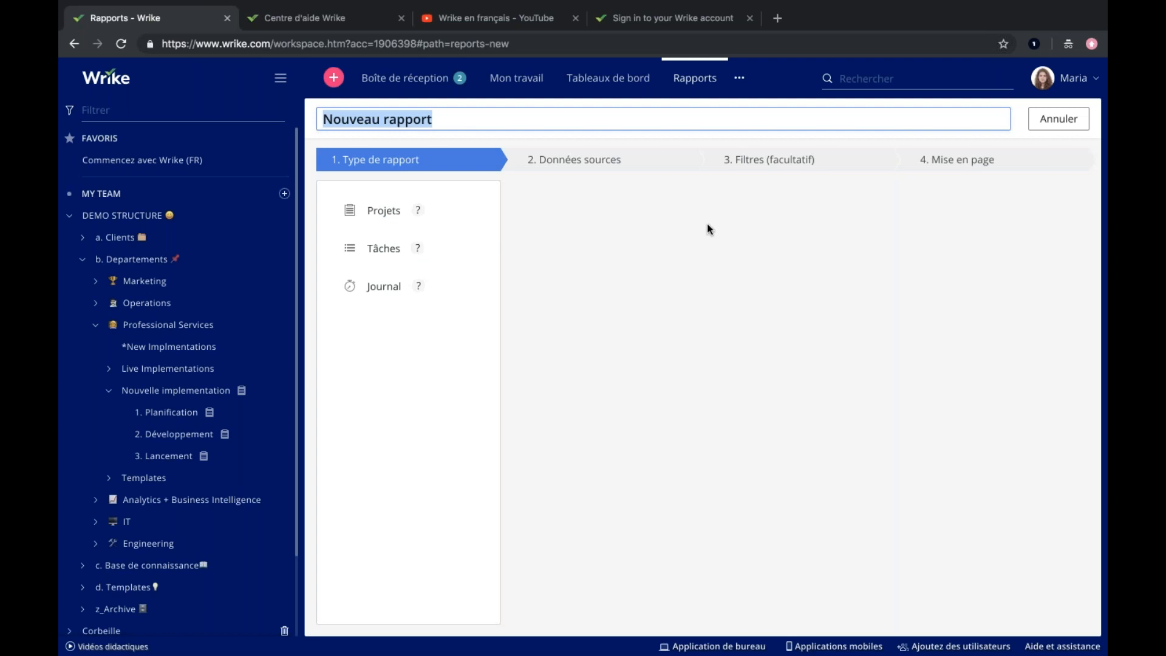
left_click(1055, 119)
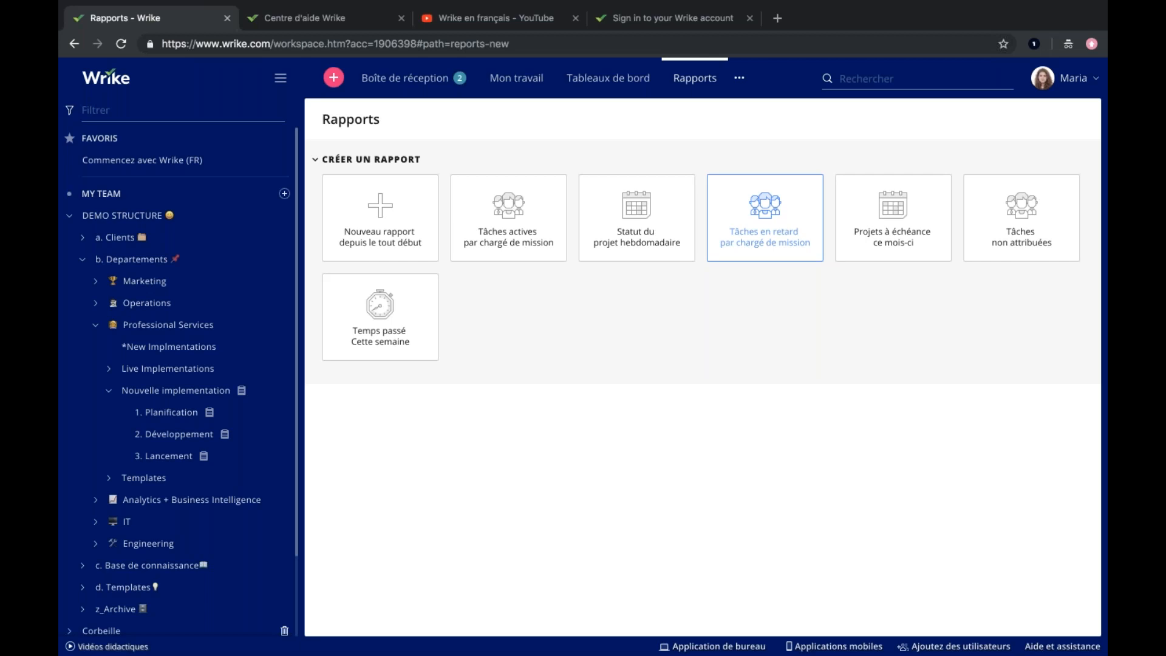
Create a "Tâches actives par chargé de mission" report that includes the tasks of the Nouvelle implementation project.
left_click(536, 247)
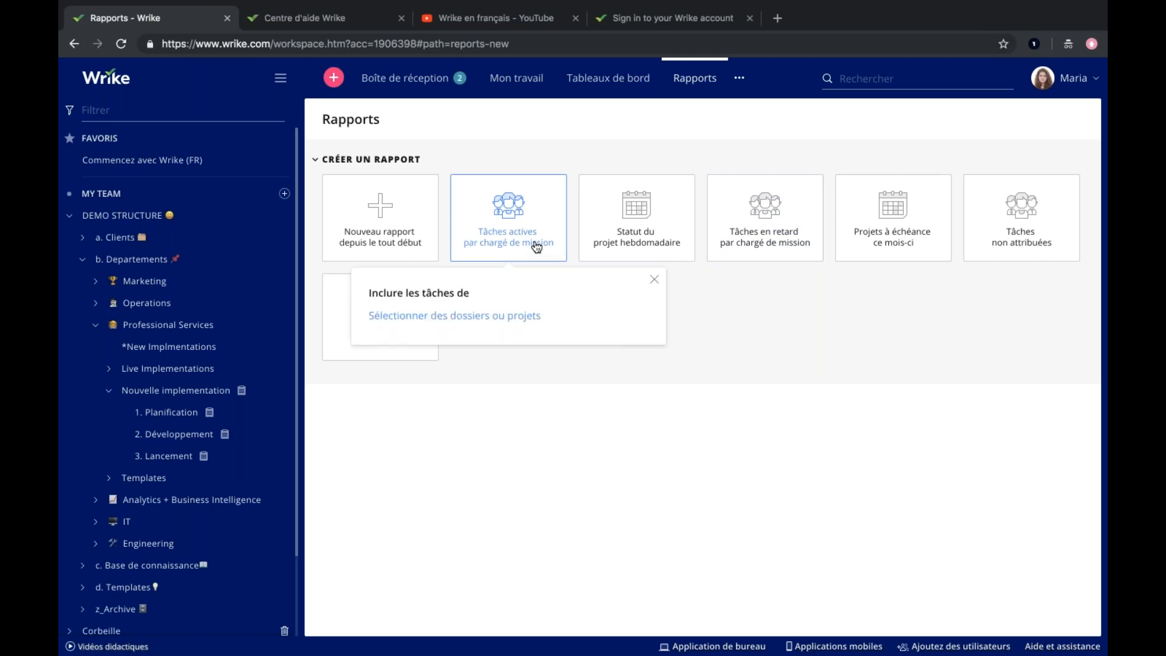
left_click(432, 320)
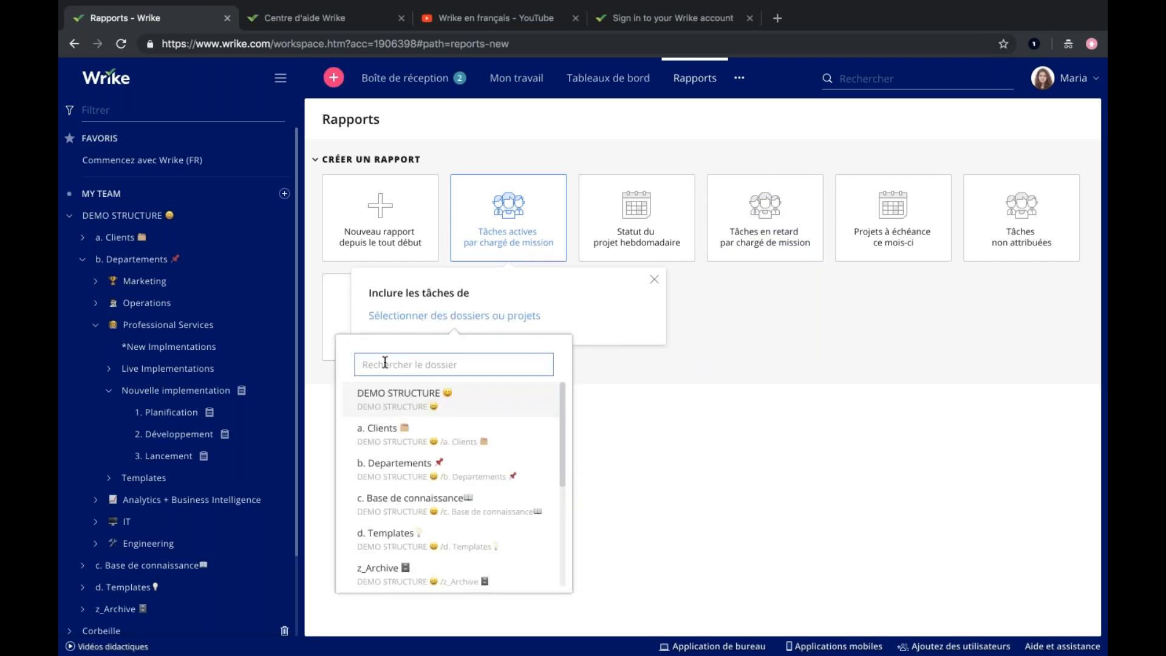
type("Nouvelle")
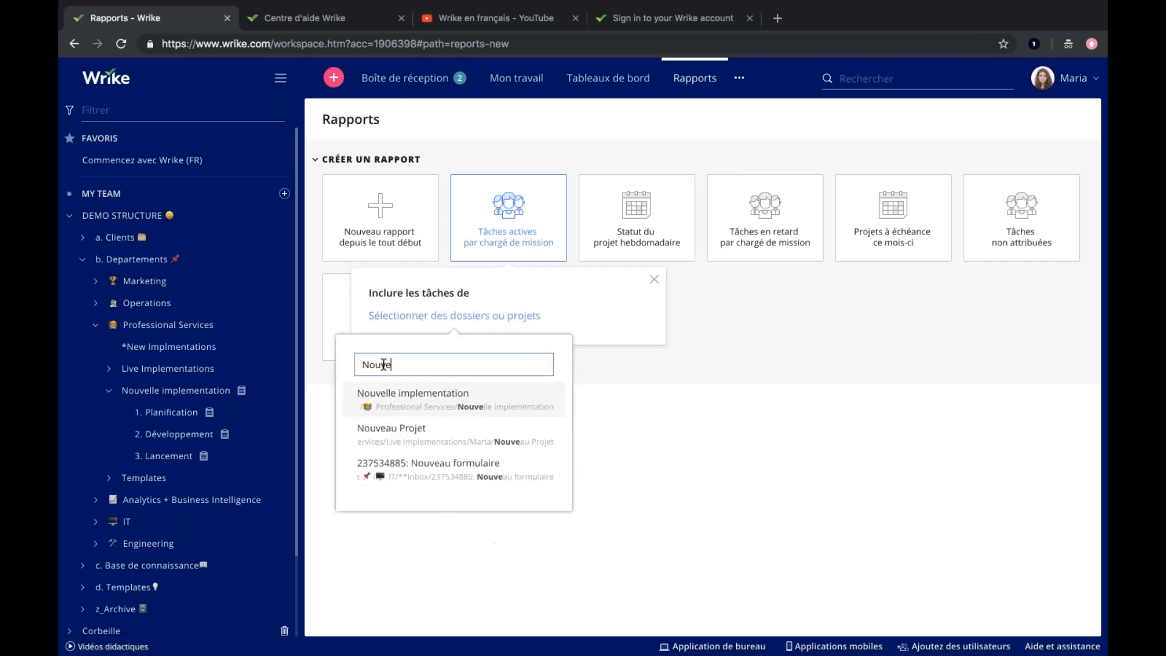
left_click(393, 403)
left_click(418, 366)
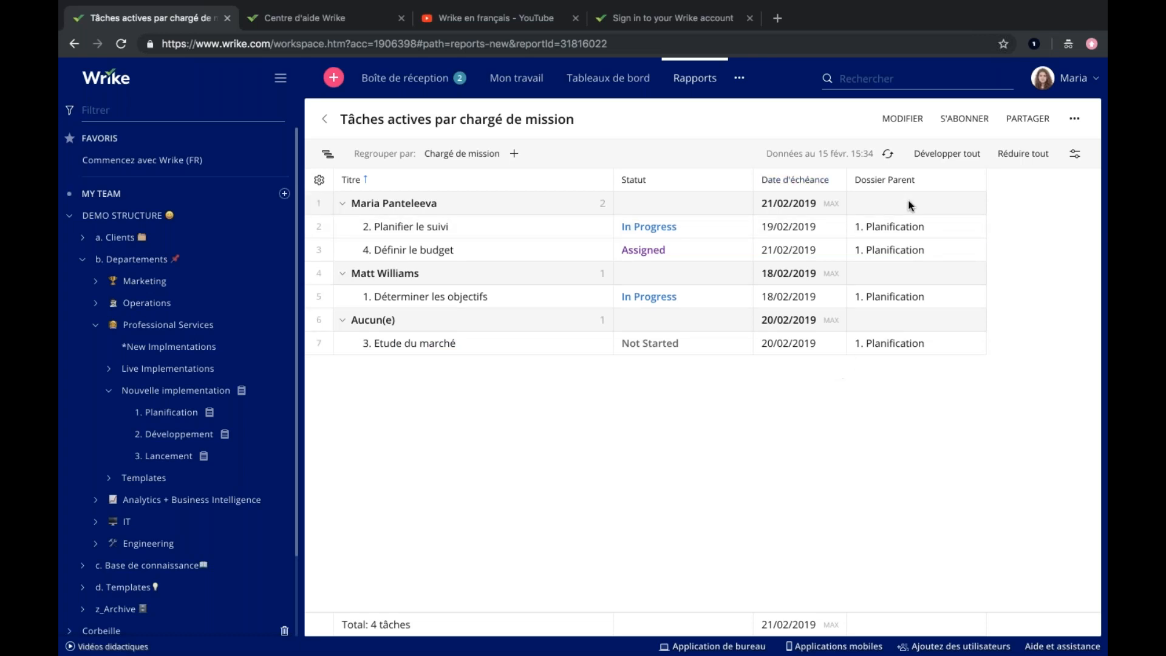
View the report's available column fields and its folder hierarchy display, and return to the custom grouped display.
left_click(320, 184)
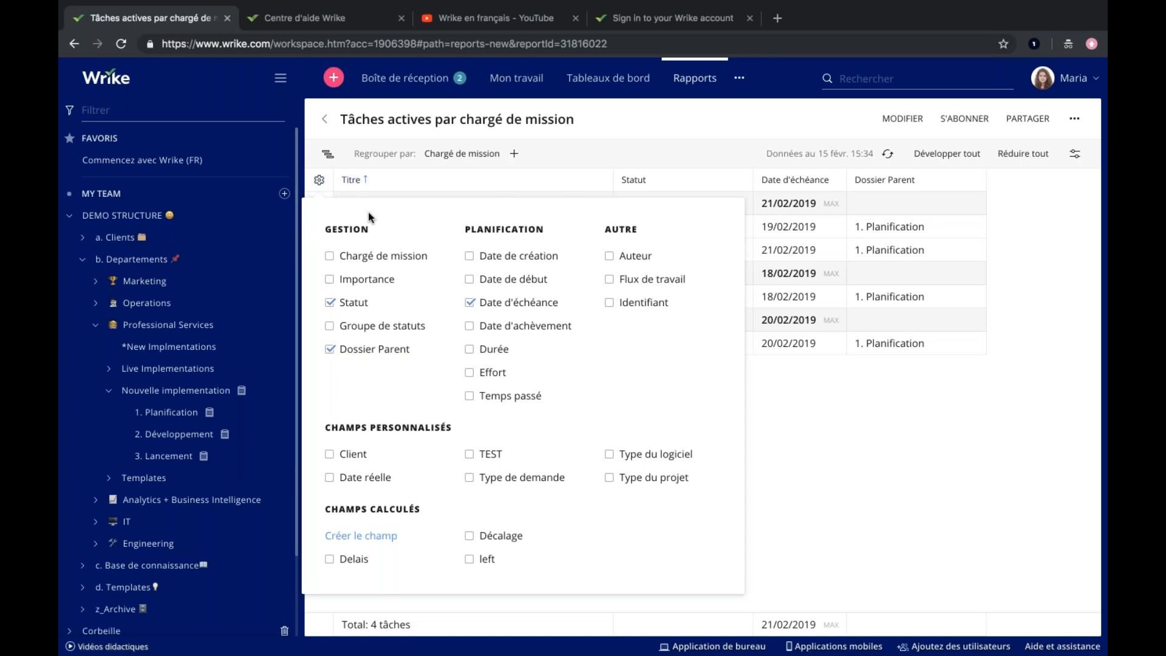
left_click(319, 180)
left_click(327, 156)
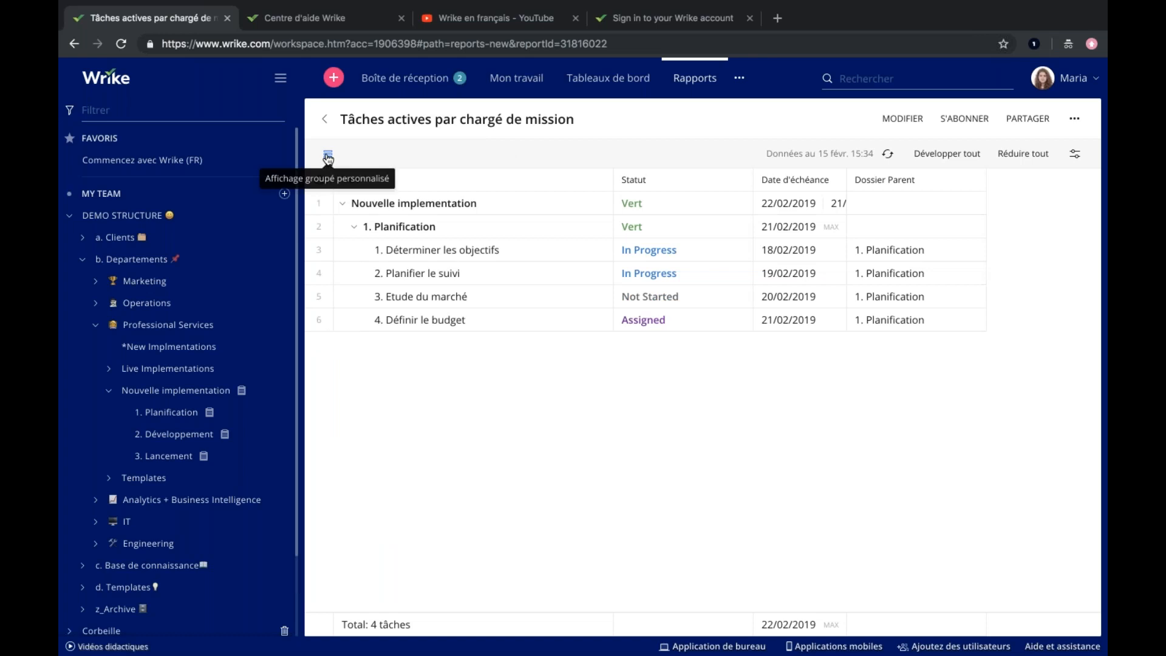
left_click(327, 156)
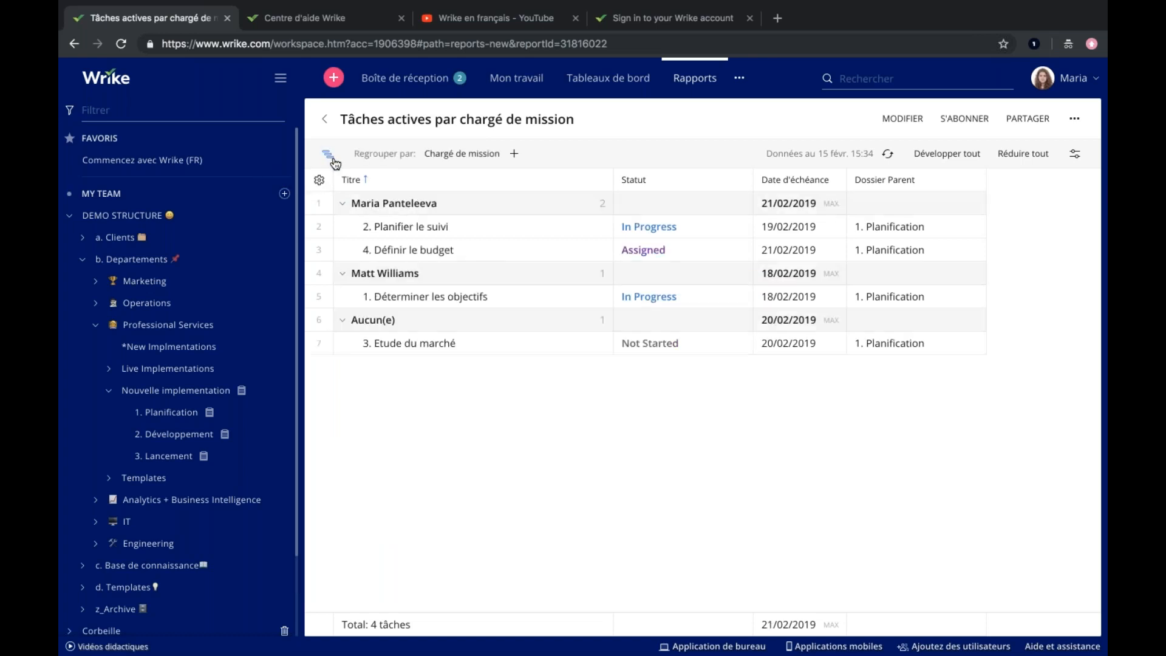
Change the report's layout to Colonne, then save and display it.
left_click(898, 120)
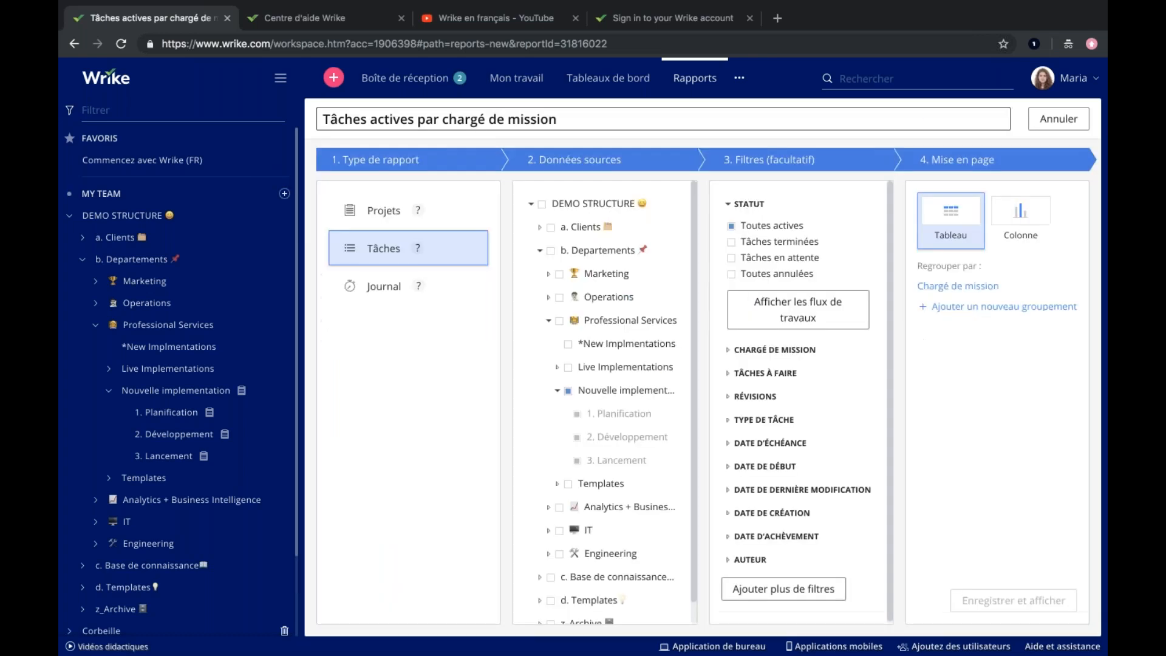
left_click(1020, 218)
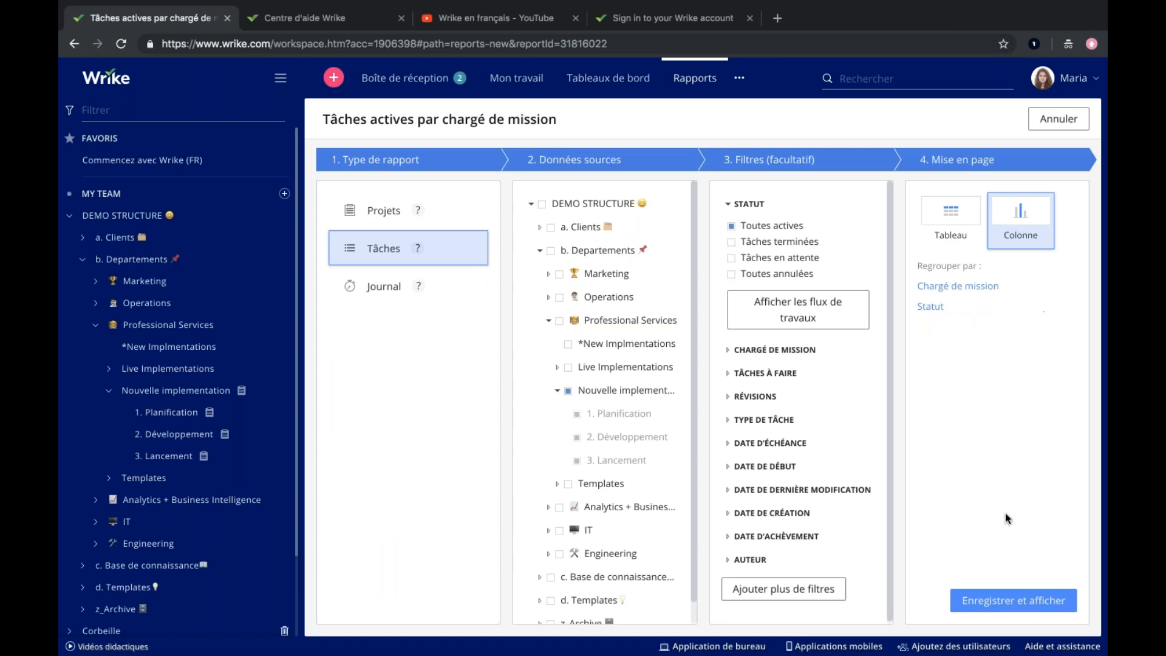
left_click(970, 598)
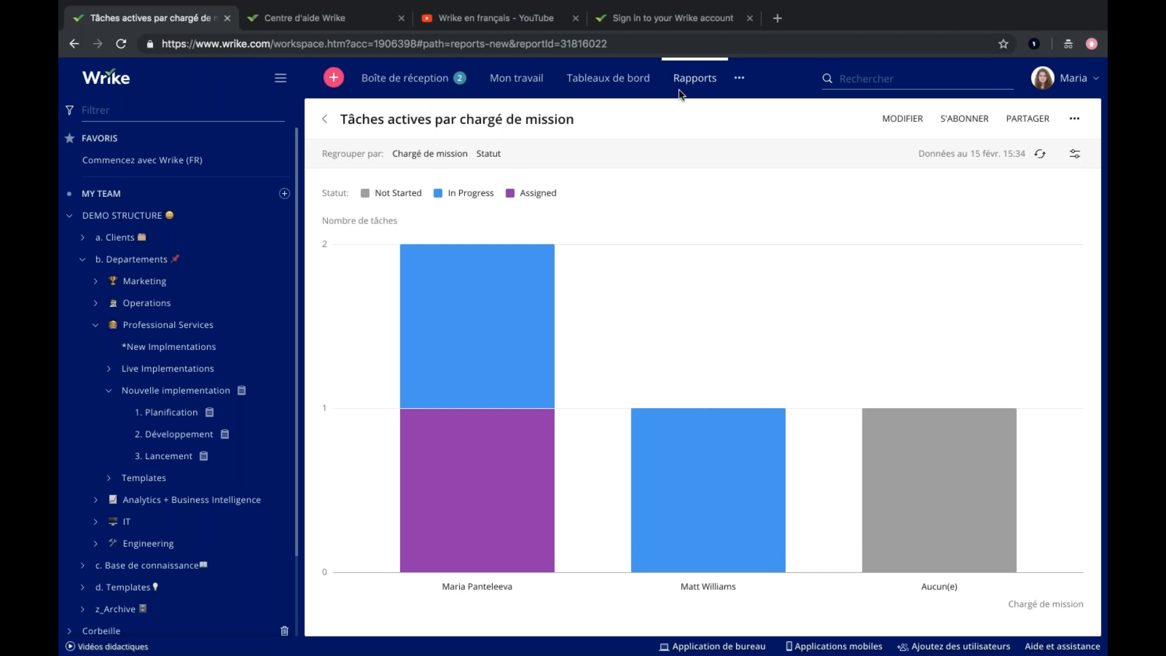
Go from the request forms to their management page and open the "Demande d'implémentation" form for editing.
left_click(334, 79)
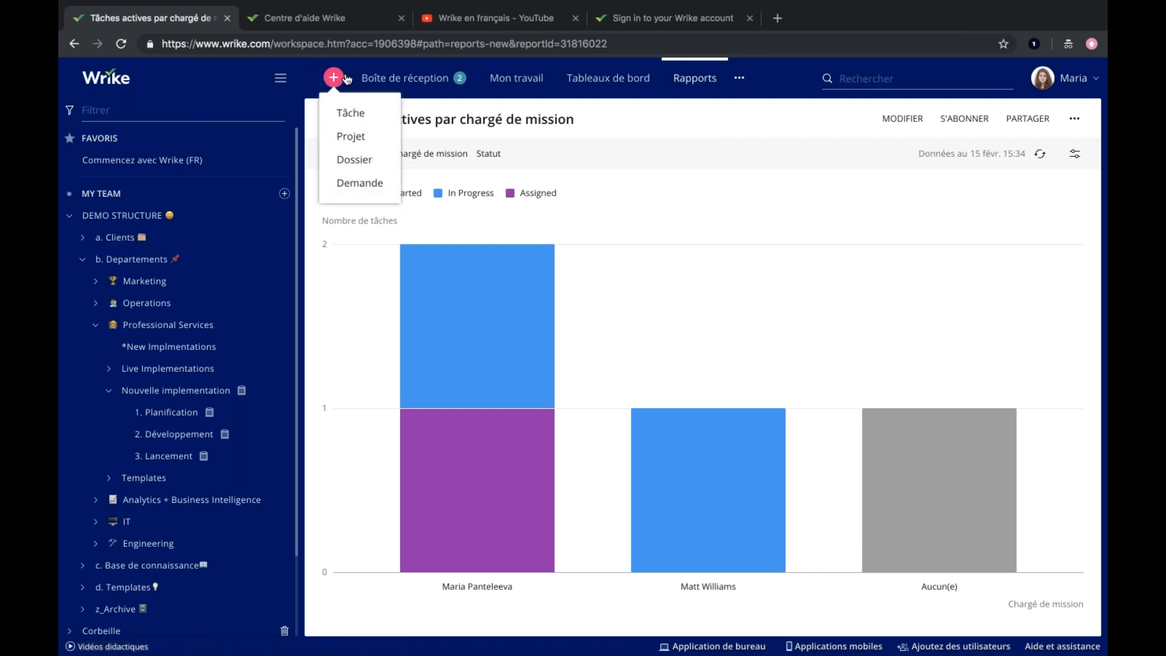
left_click(361, 185)
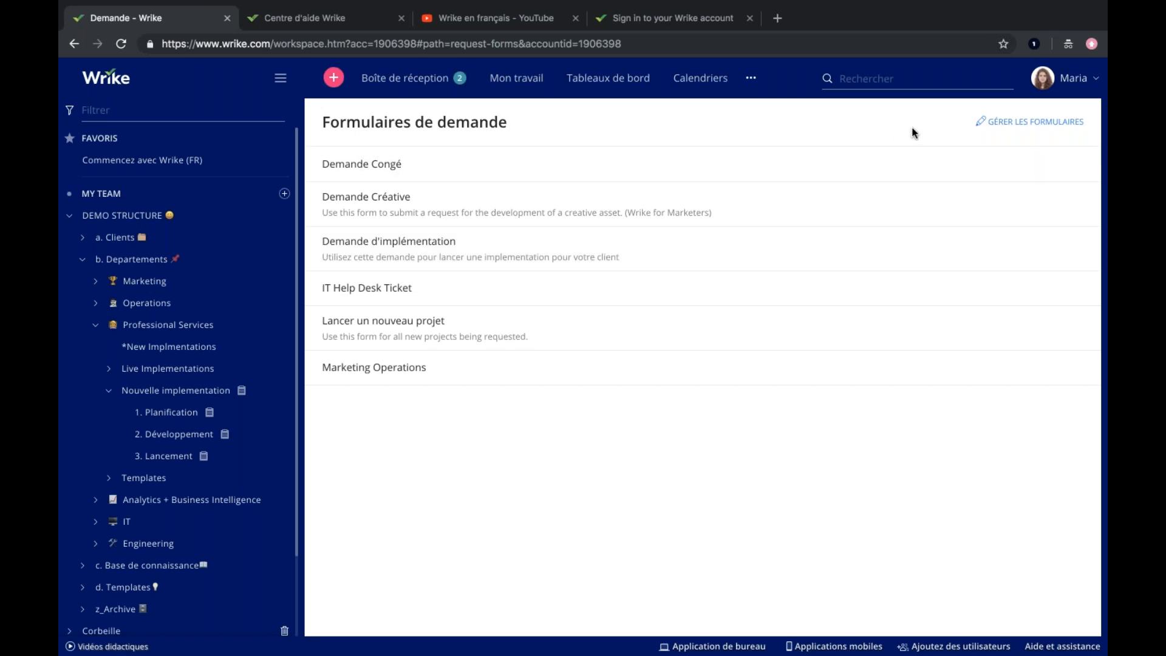
left_click(1022, 122)
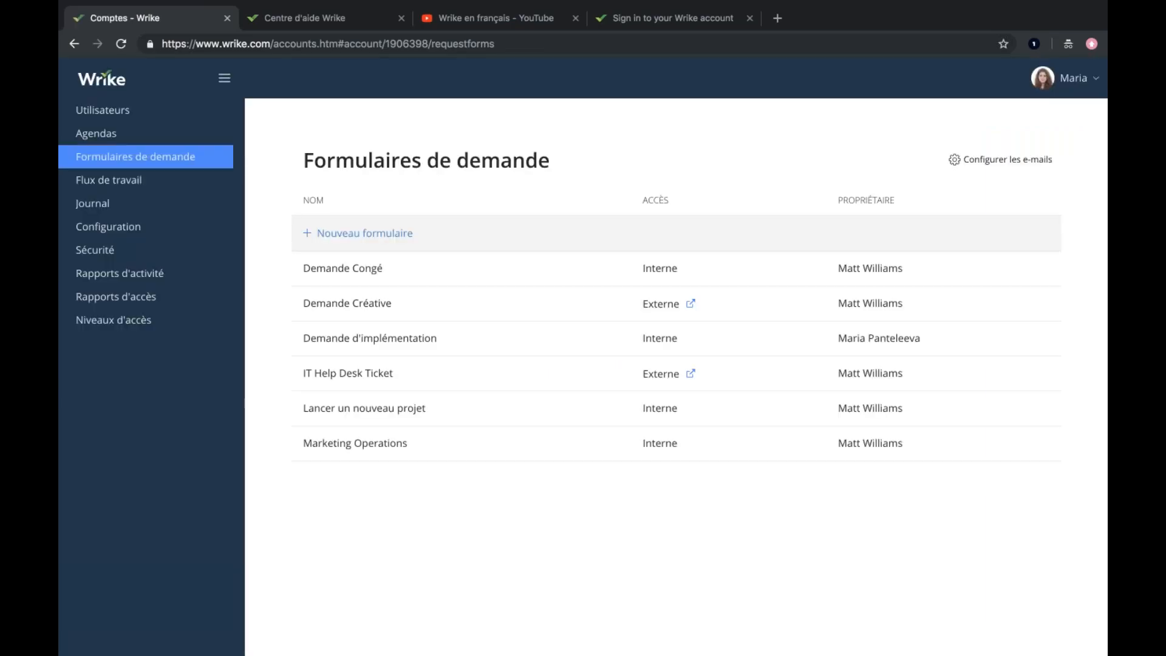
left_click(425, 338)
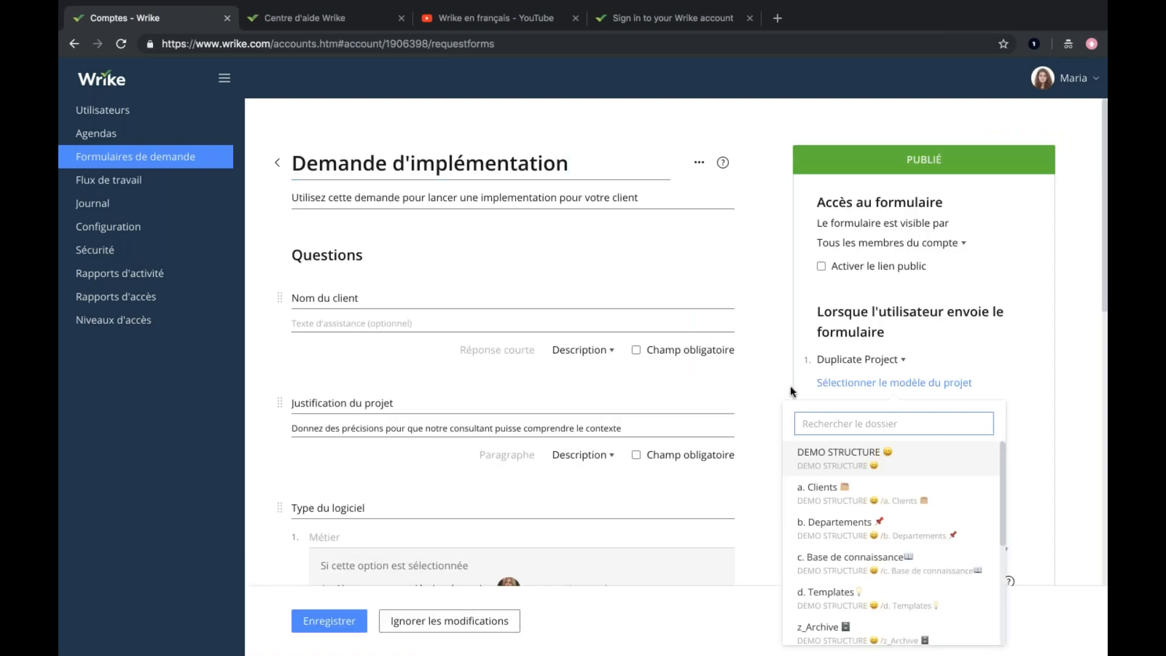
left_click(560, 266)
Examine the form's questions and the fields that the "Nom du client" answer can be mapped to.
scroll(463, 377, "down", 12)
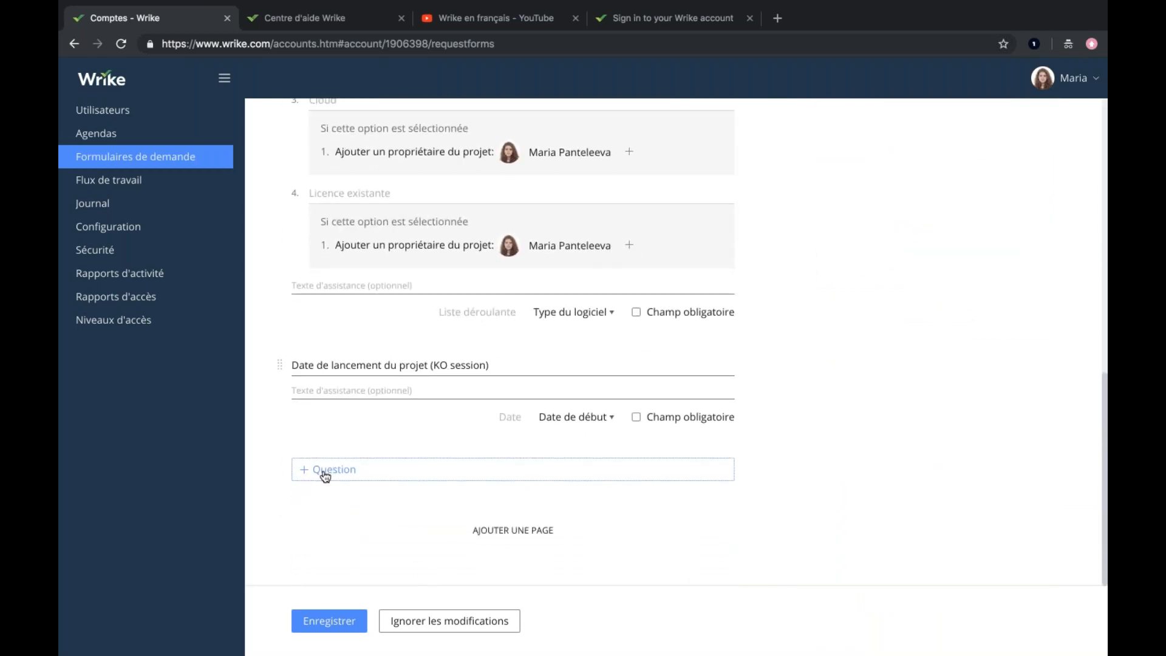
scroll(341, 403, "up", 4)
scroll(340, 403, "up", 6)
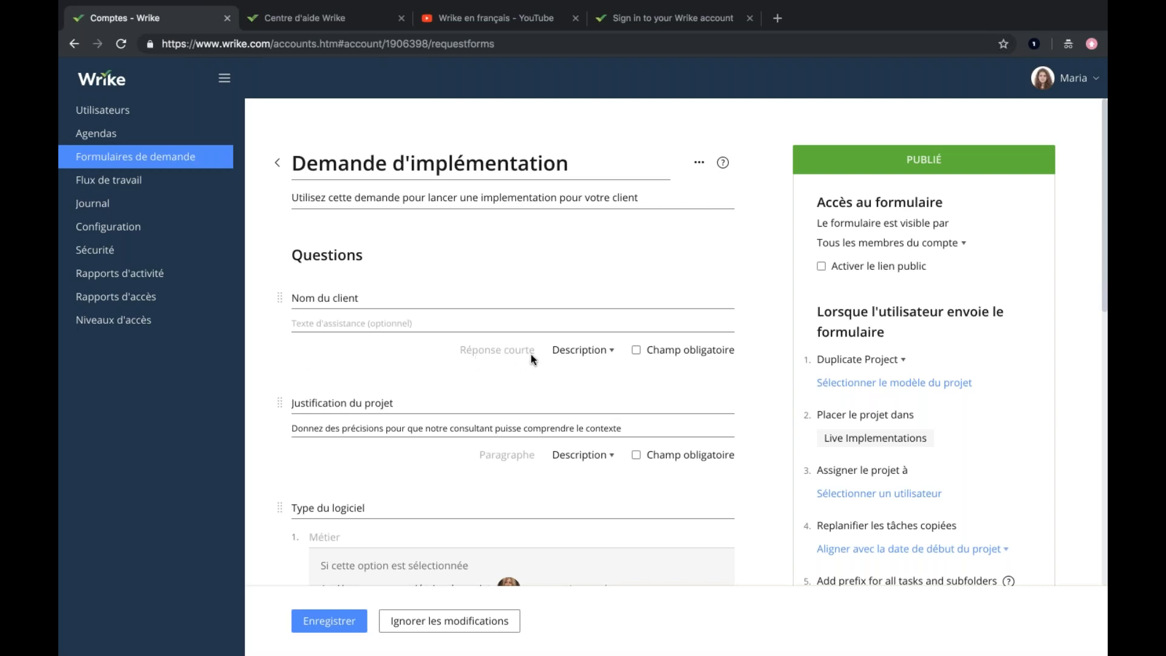
left_click(583, 350)
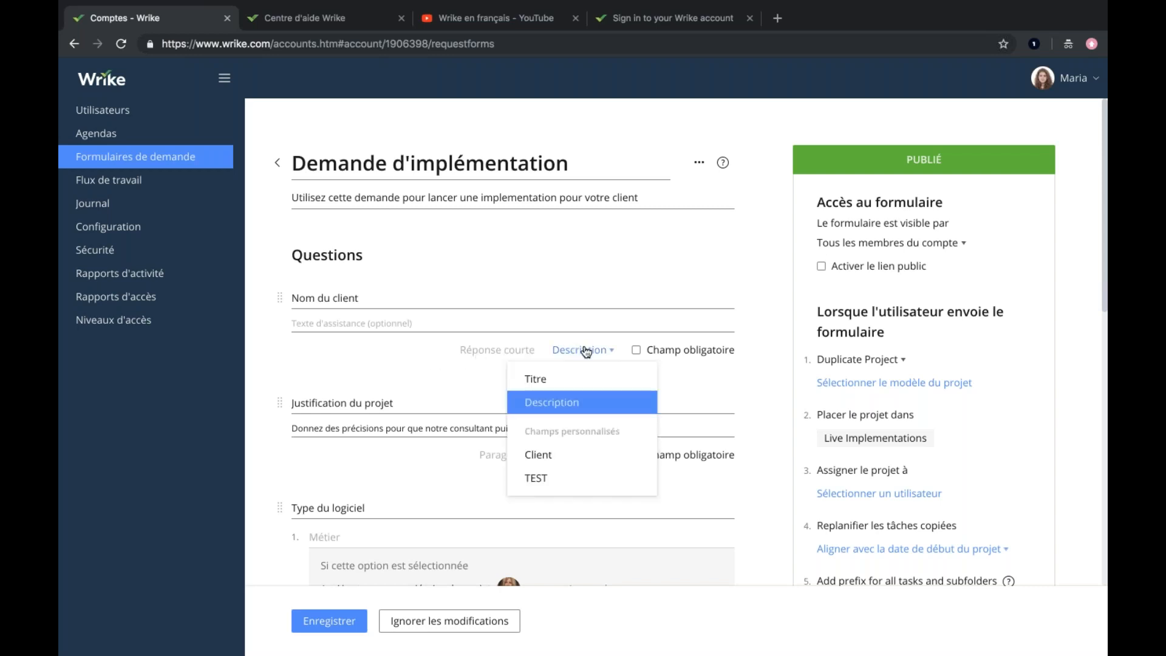
left_click(373, 362)
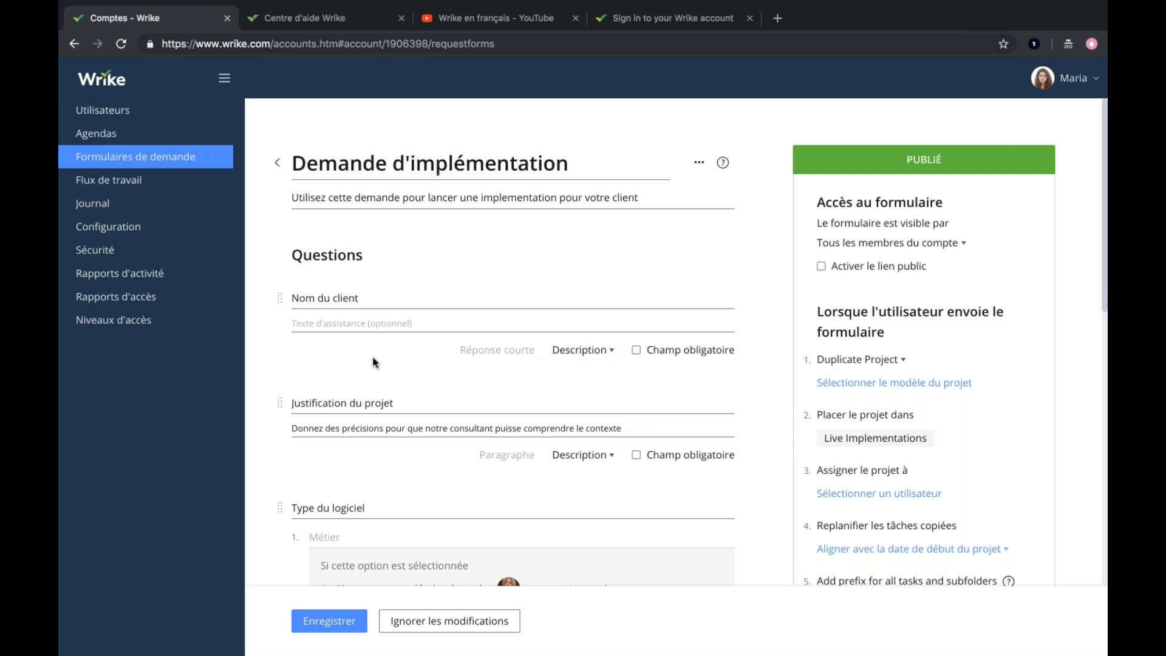
left_click(576, 351)
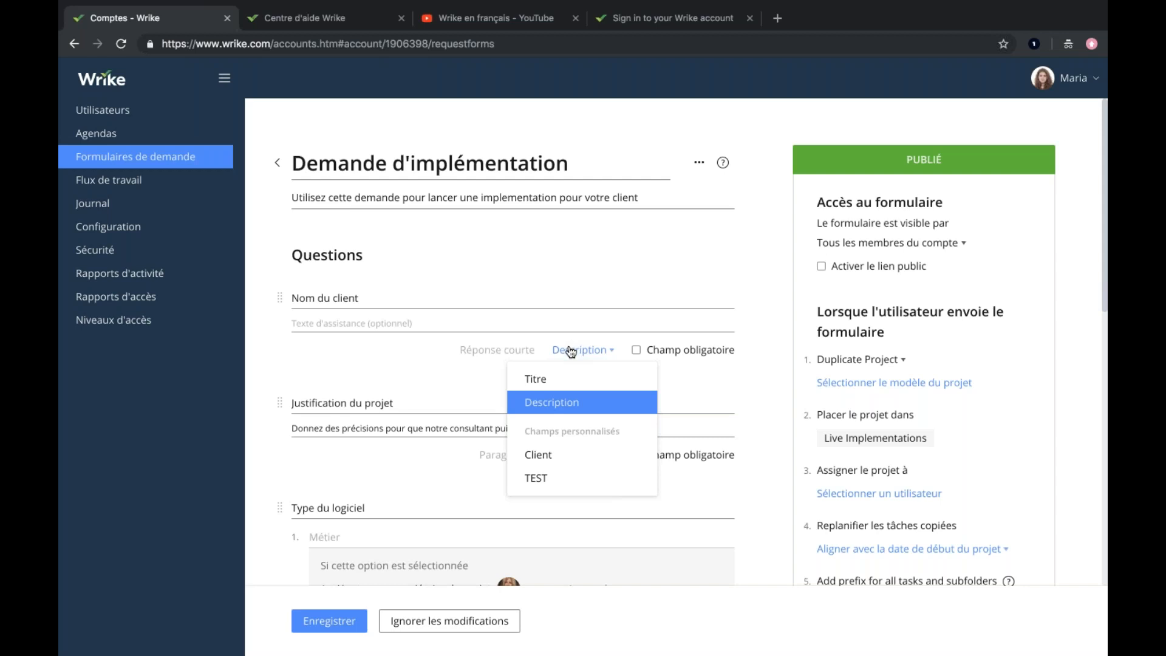
left_click(425, 358)
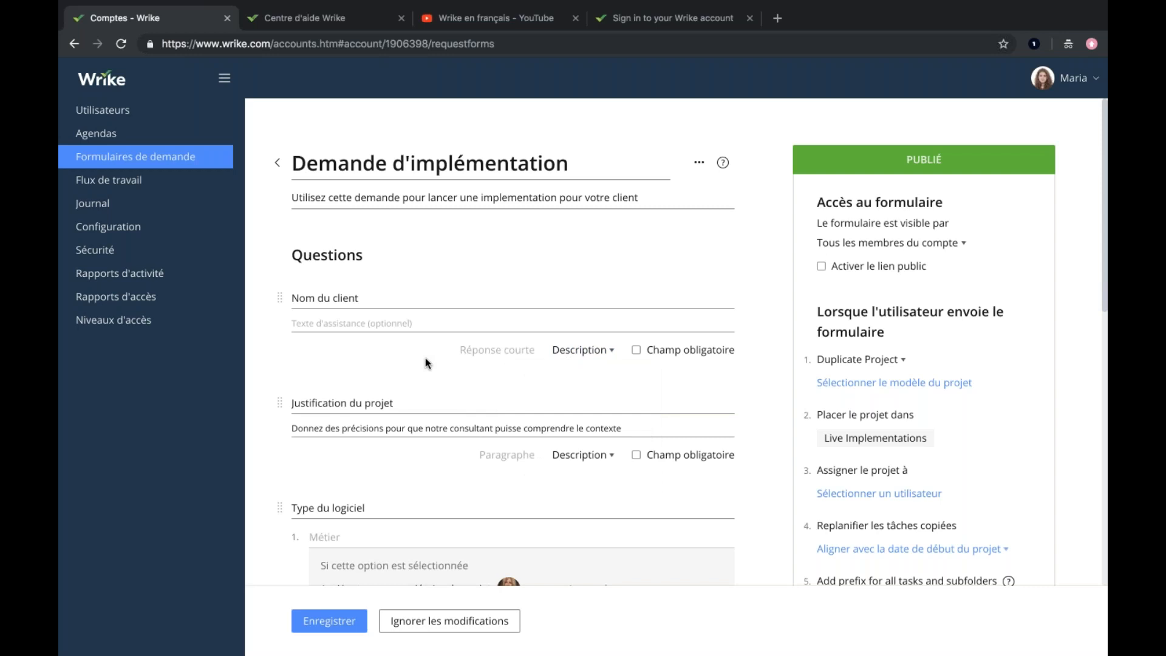
Examine the owner assignment rules under each "Type du logiciel" option and the fields its answer can be mapped to.
scroll(425, 358, "down", 1)
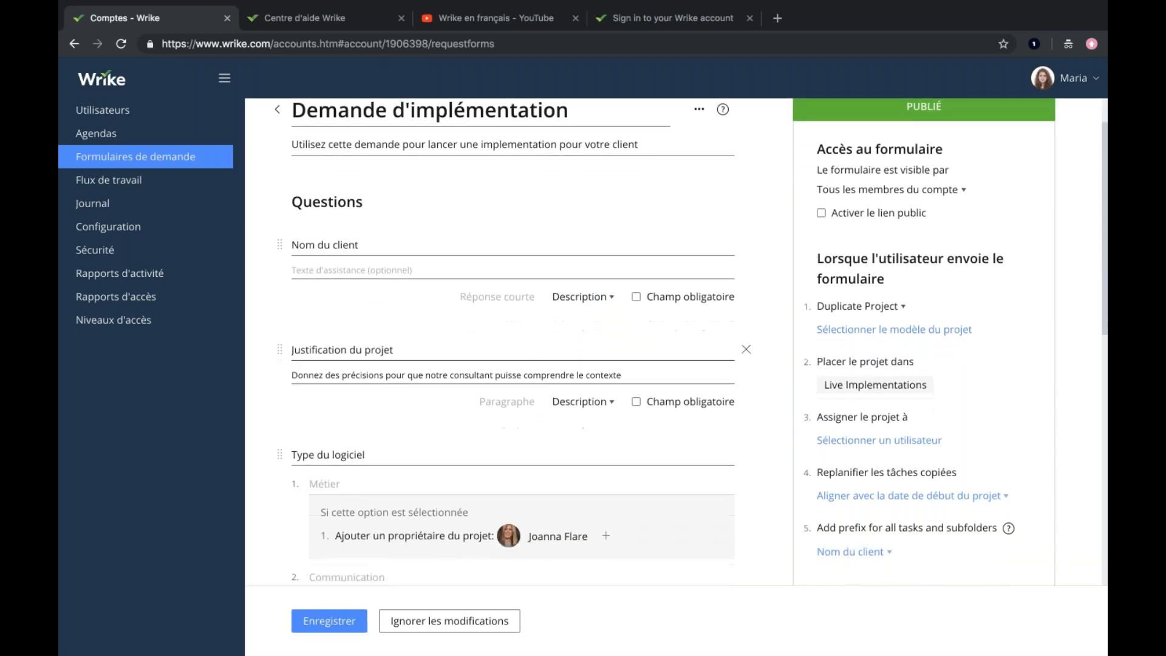
scroll(668, 349, "down", 3)
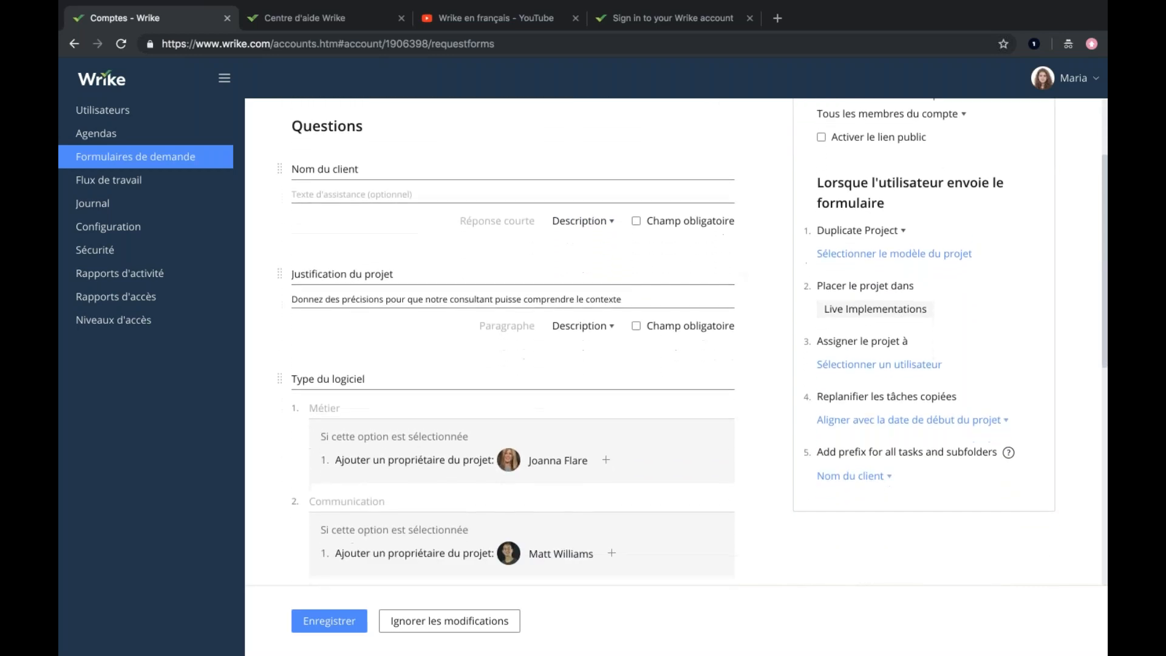
scroll(513, 343, "up", 3)
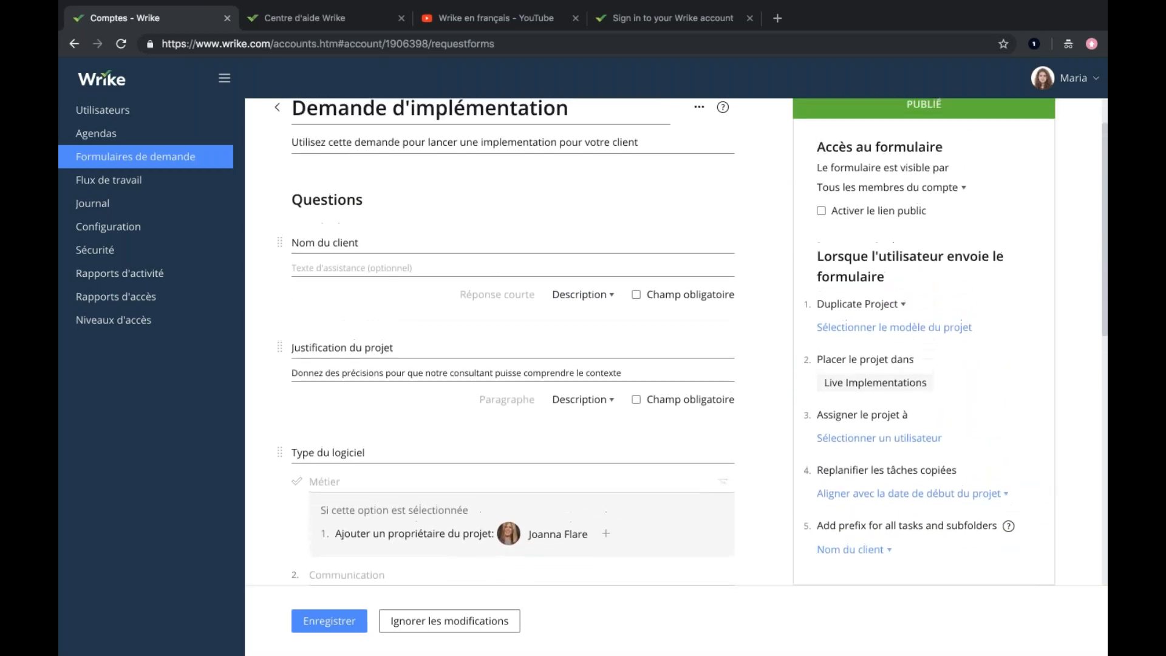
scroll(377, 303, "down", 4)
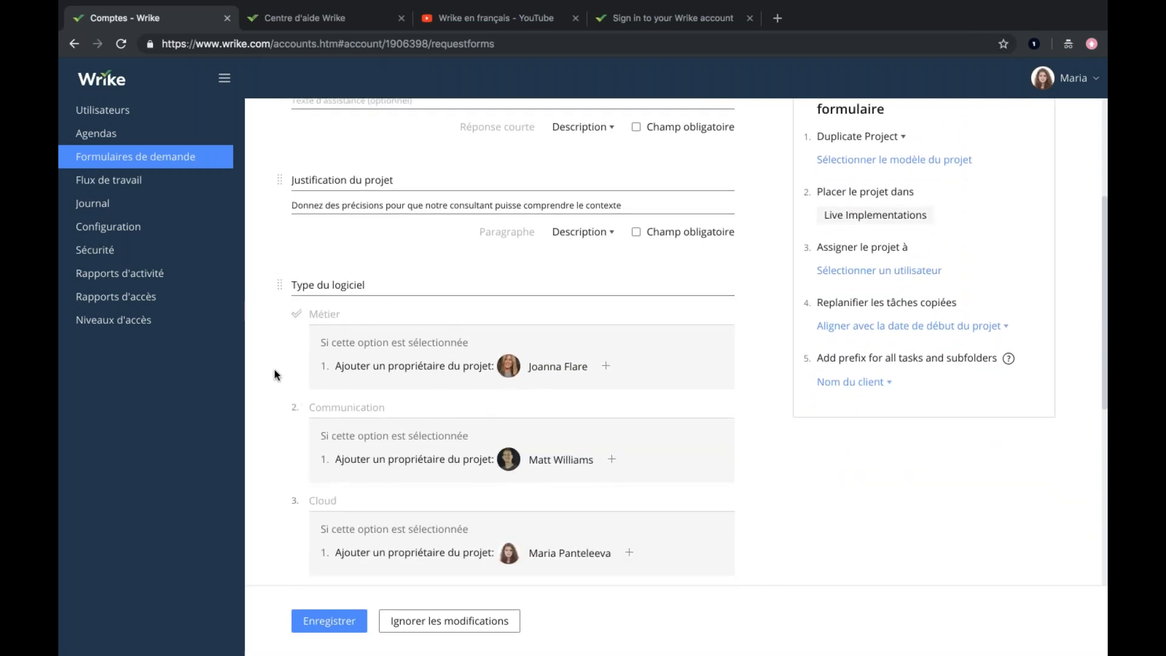
scroll(275, 373, "down", 2)
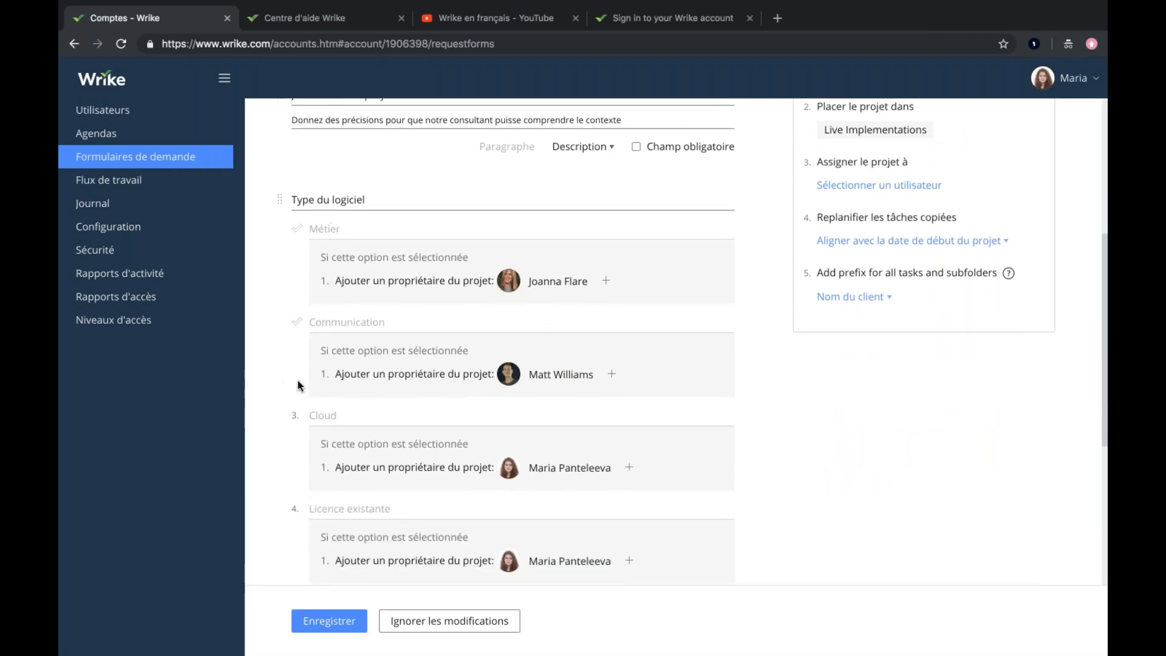
scroll(267, 404, "down", 2)
scroll(268, 405, "down", 3)
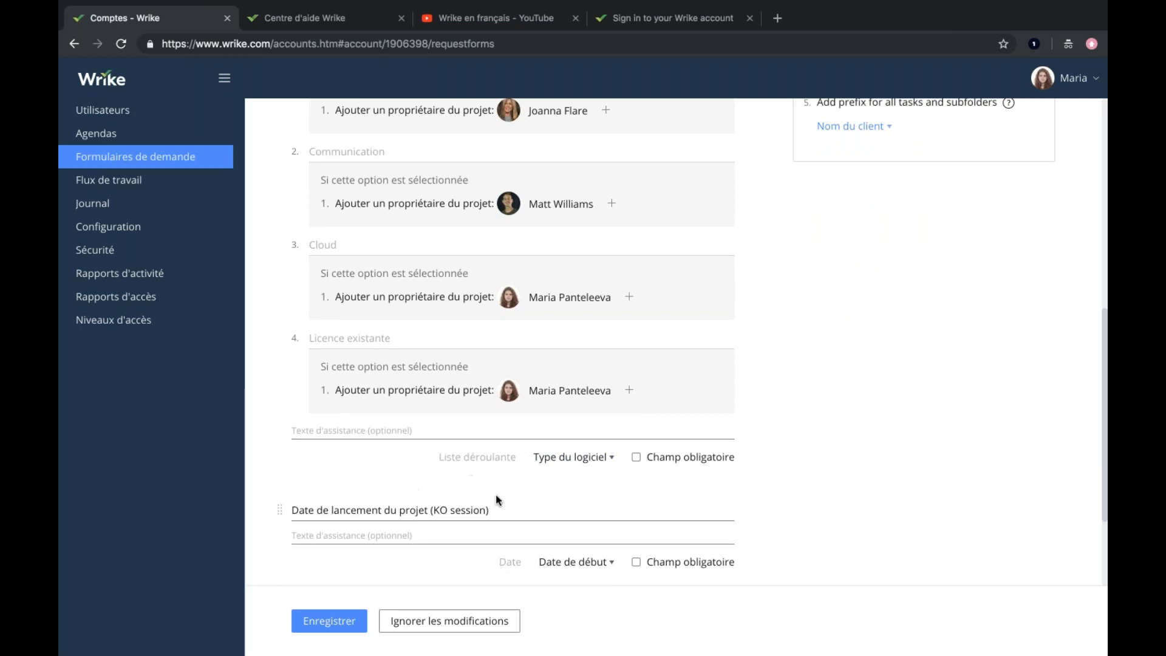
left_click(535, 460)
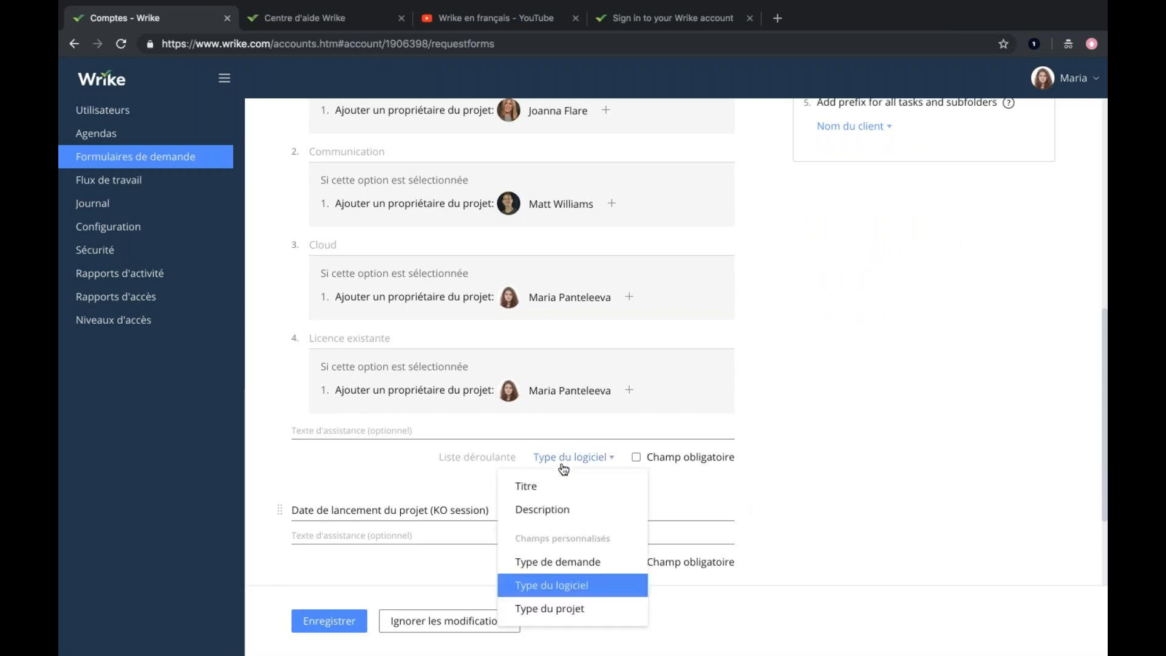
left_click(305, 490)
Examine the kinds of task or project creation available when the form is submitted, keeping Duplicate Project.
scroll(254, 407, "up", 3)
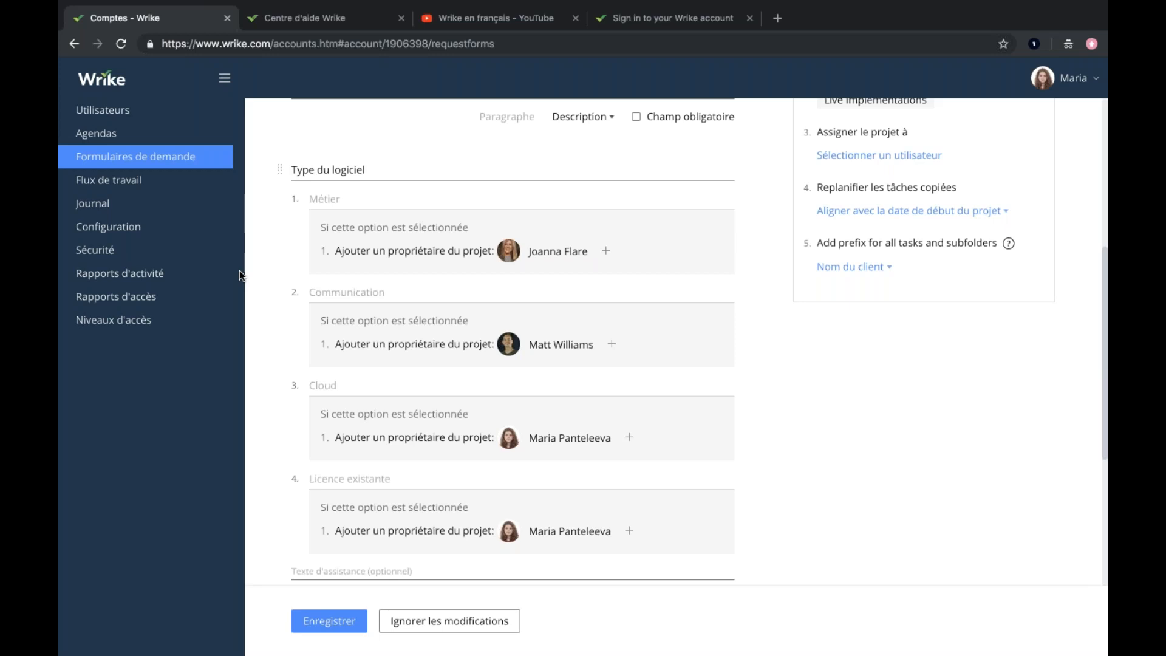
scroll(747, 262, "up", 3)
scroll(746, 260, "up", 3)
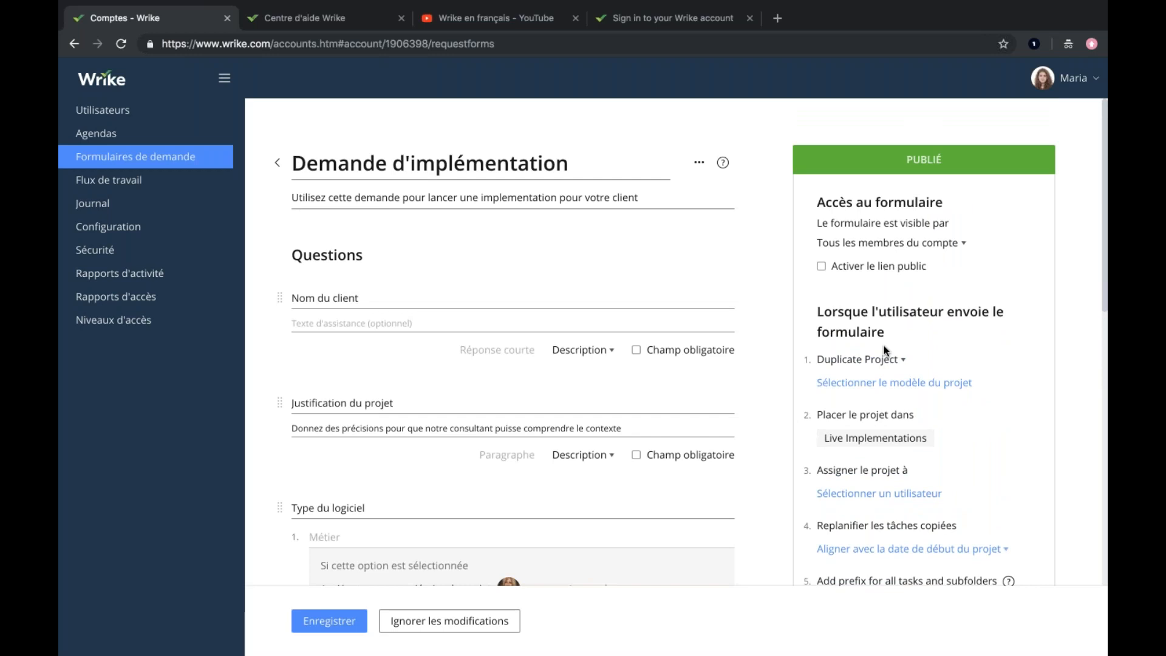
left_click(889, 362)
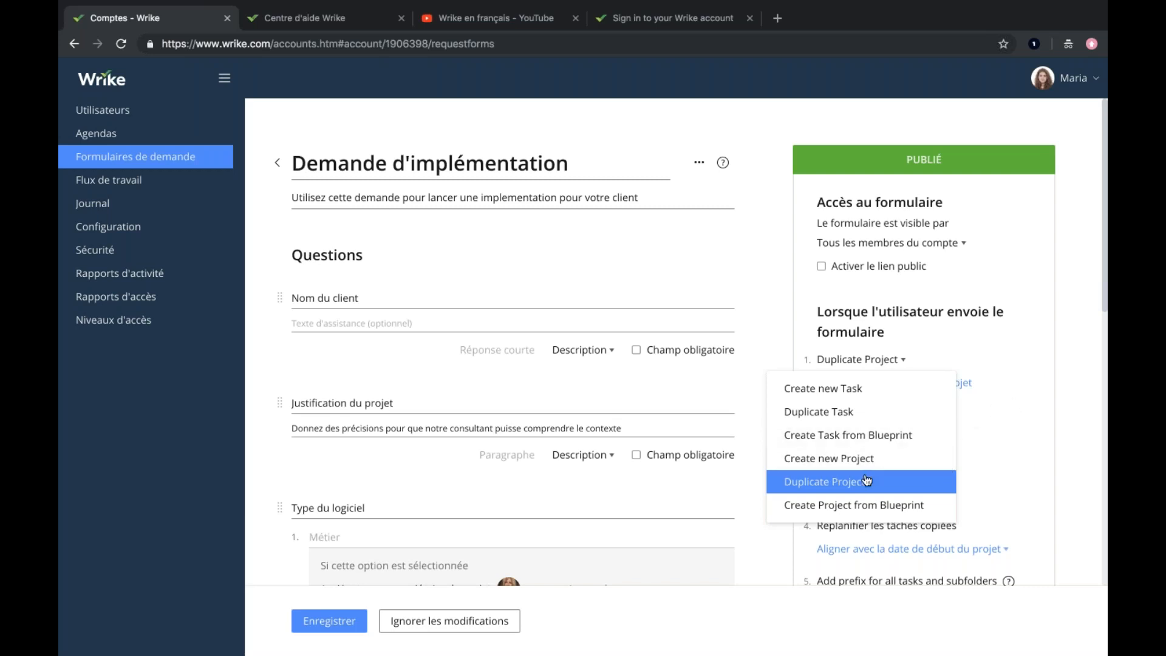
left_click(1019, 437)
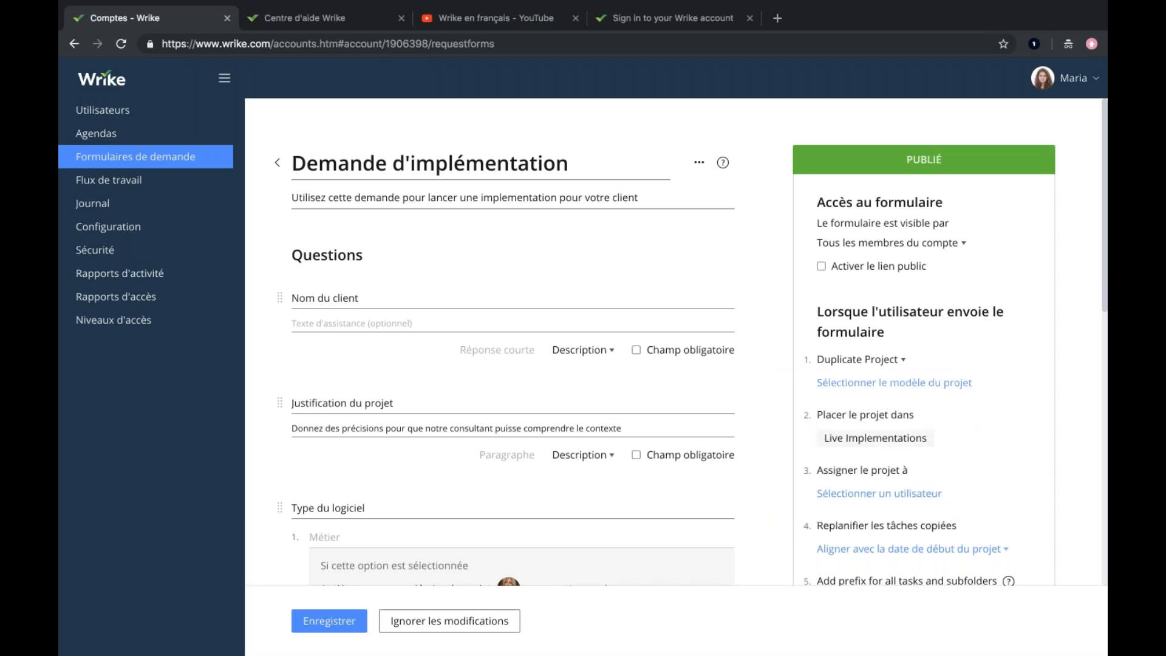
Select "Nouvelle implementation" as the project template that the form duplicates on submission.
left_click(866, 383)
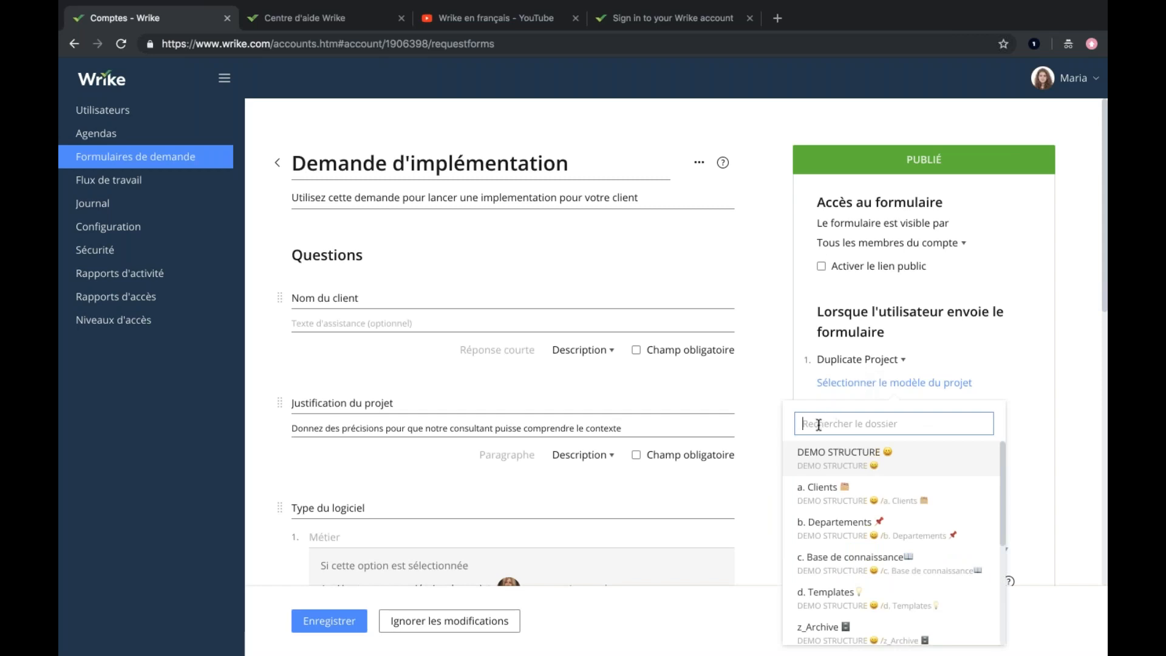
type("Nouve")
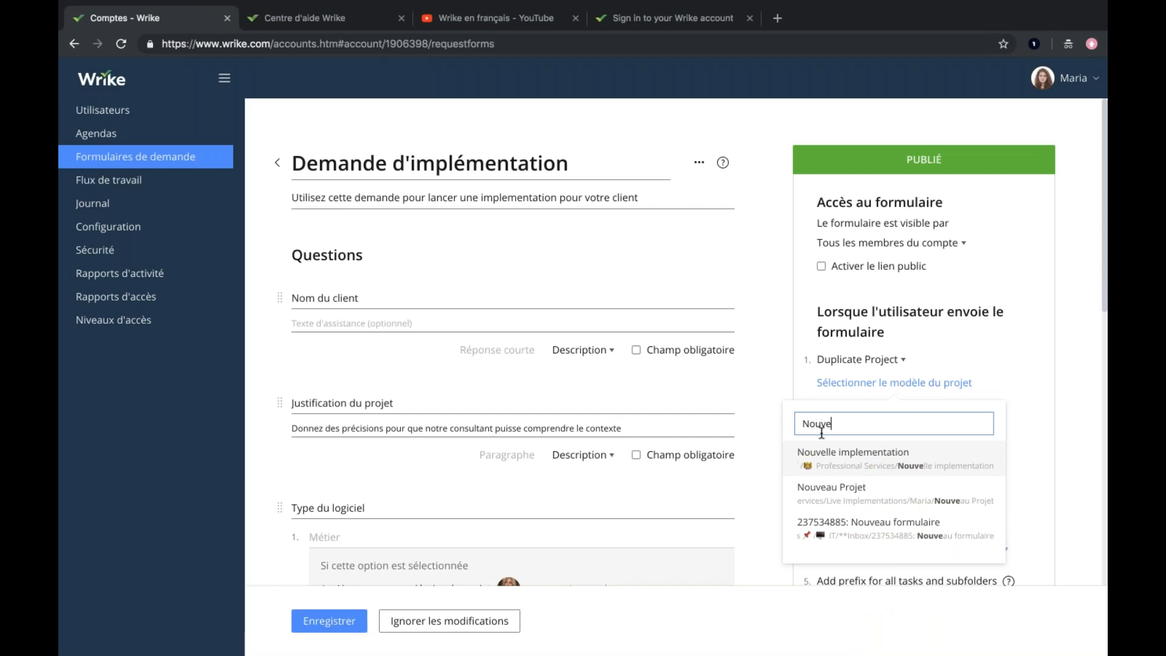
left_click(838, 456)
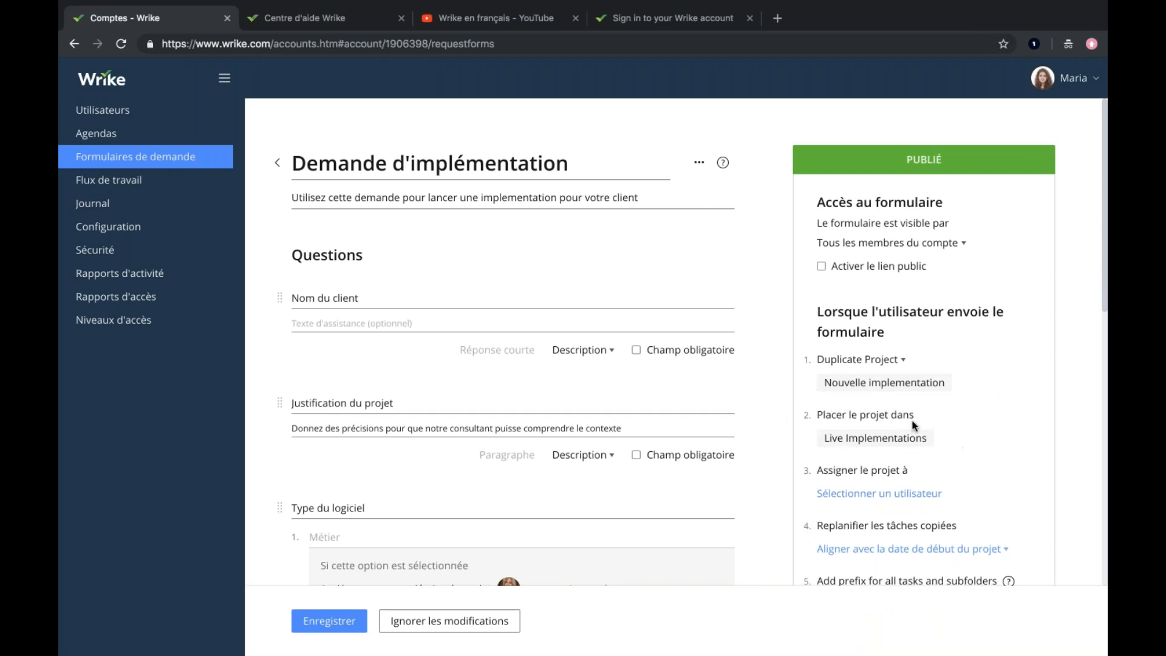
Examine the form's placement, assignment, rescheduling and prefix settings along with its project launch date question.
mouse_move(826, 450)
scroll(966, 460, "down", 2)
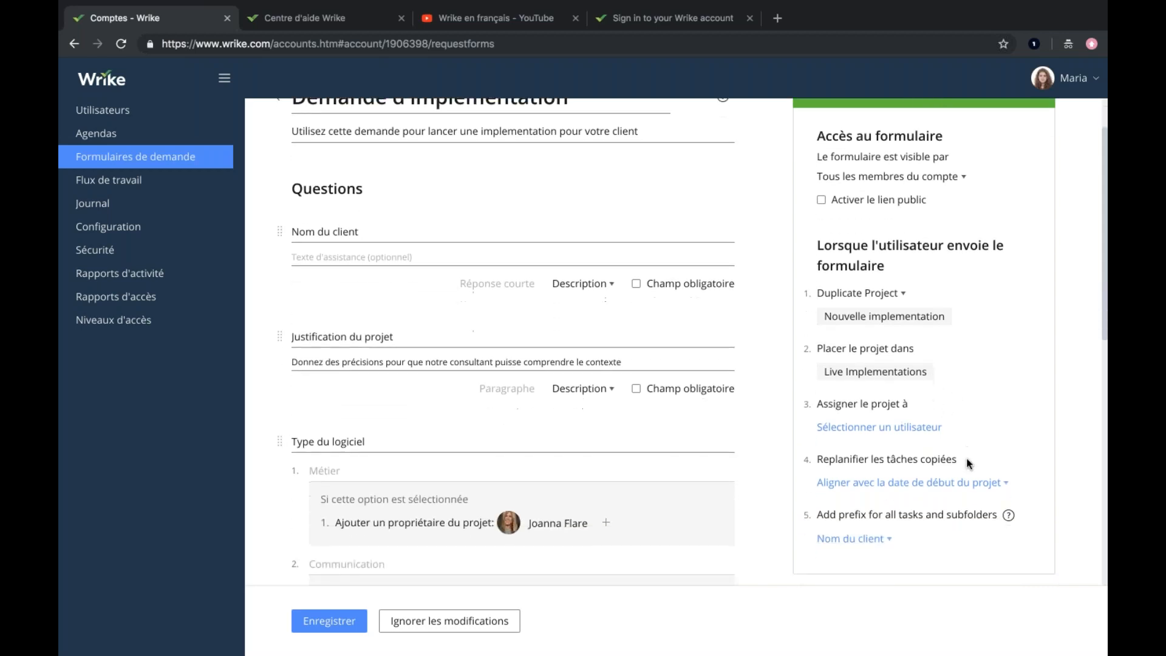
scroll(967, 461, "down", 1)
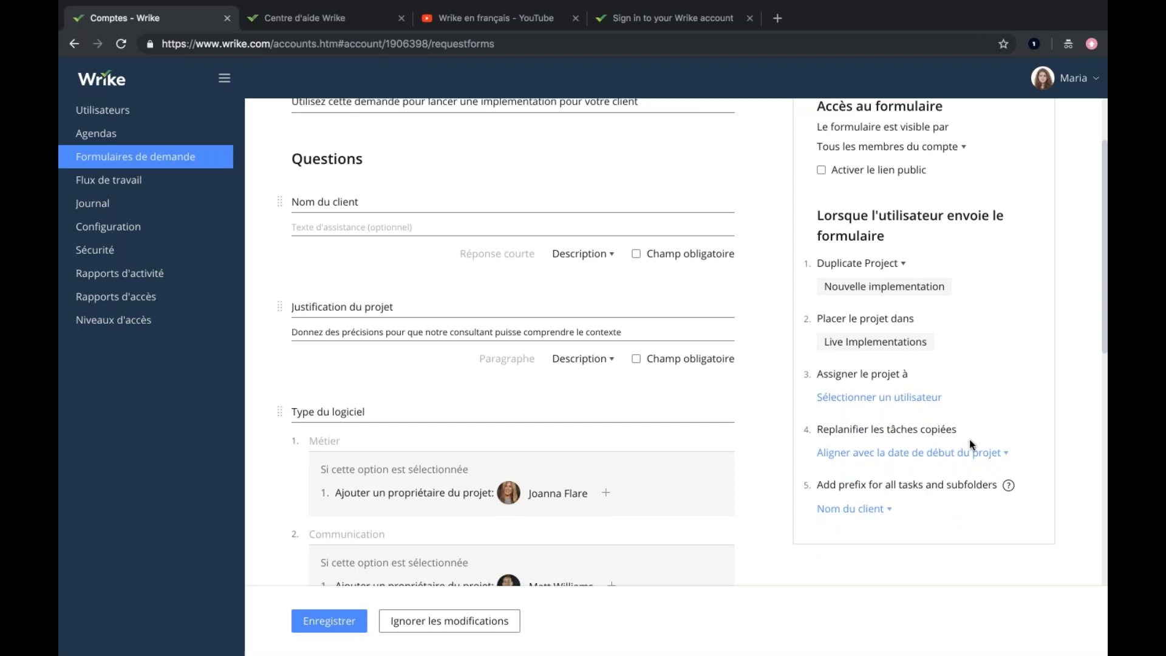
scroll(689, 473, "down", 15)
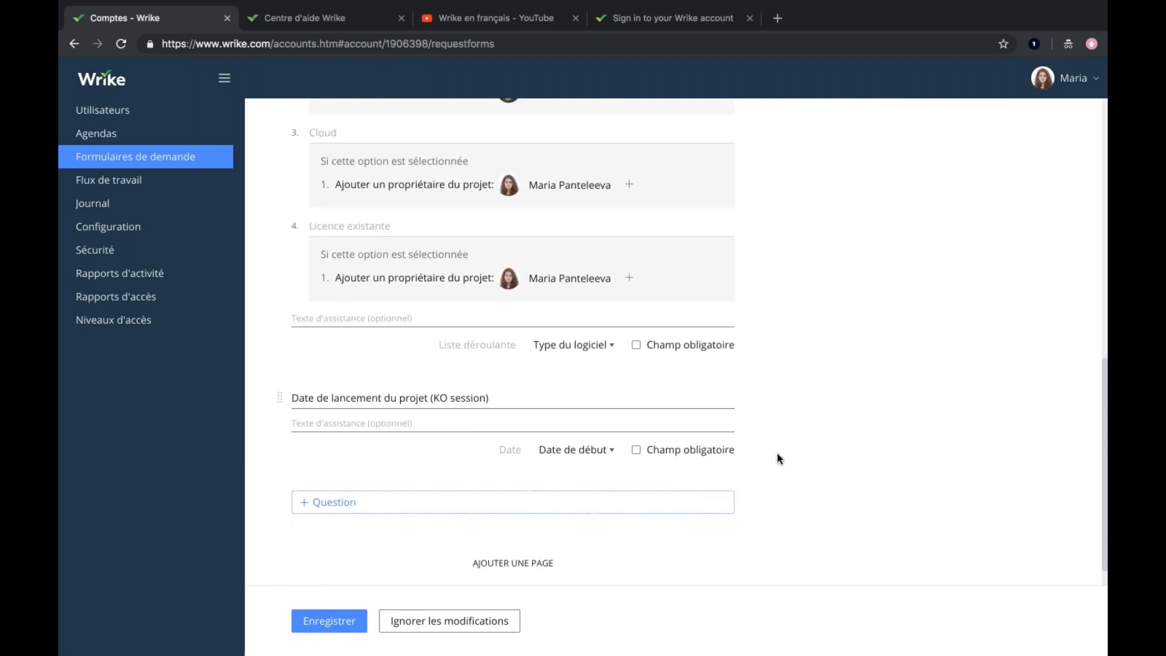
scroll(891, 376, "up", 15)
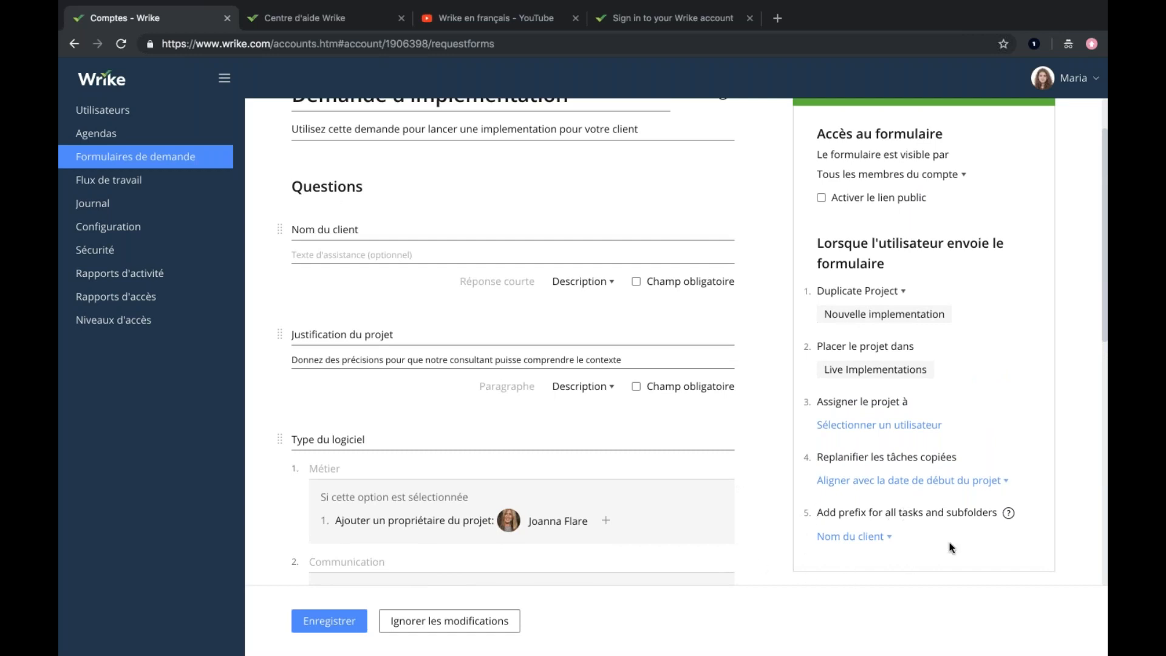
scroll(773, 467, "up", 2)
scroll(772, 466, "up", 2)
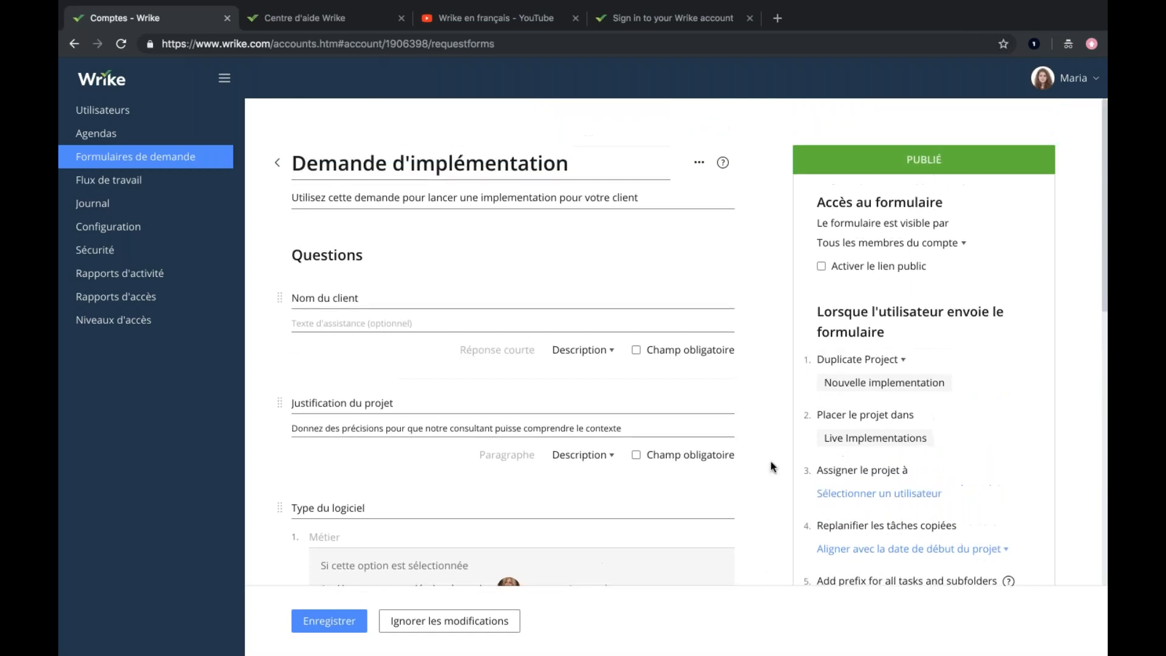
scroll(772, 466, "down", 2)
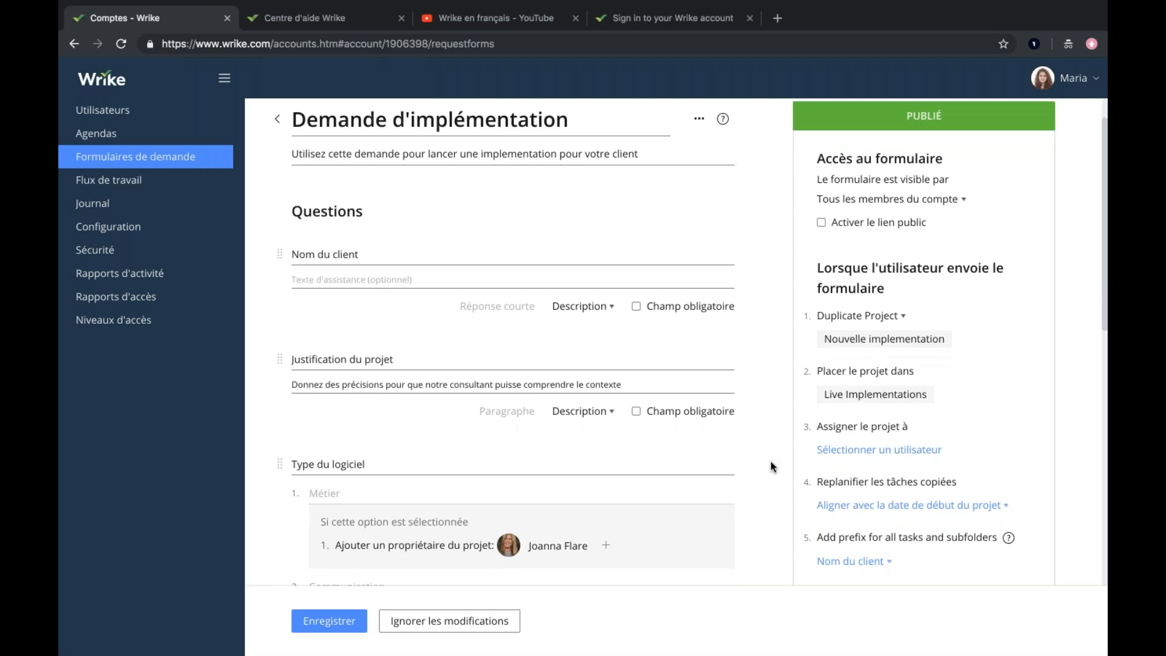
scroll(772, 467, "up", 2)
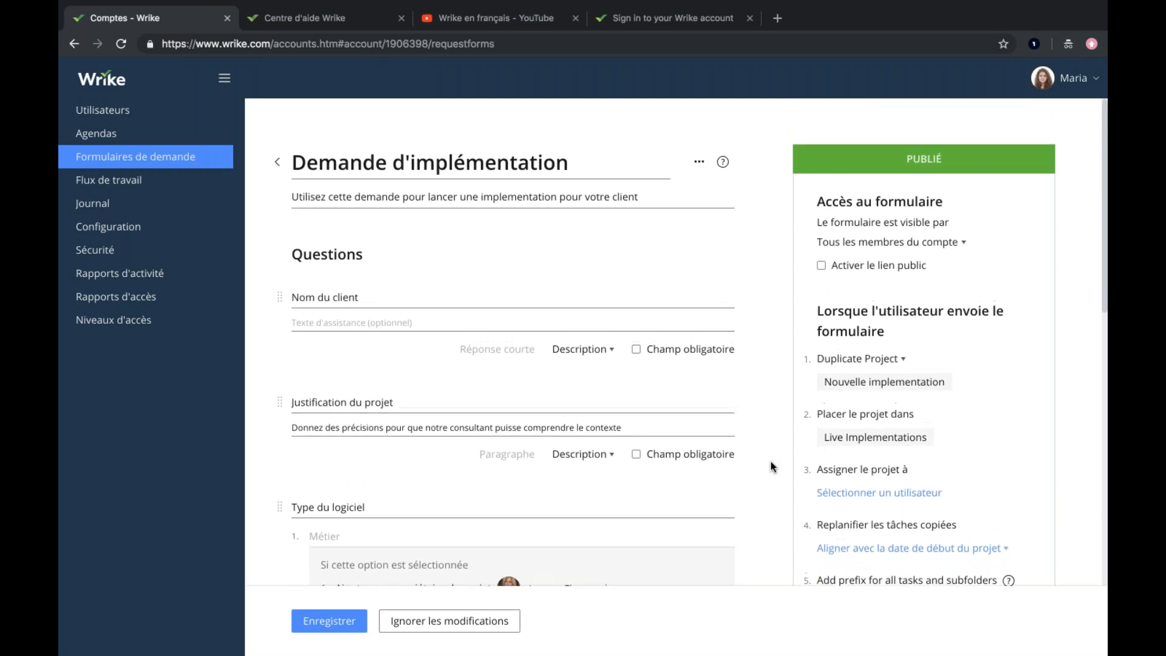
scroll(772, 467, "down", 3)
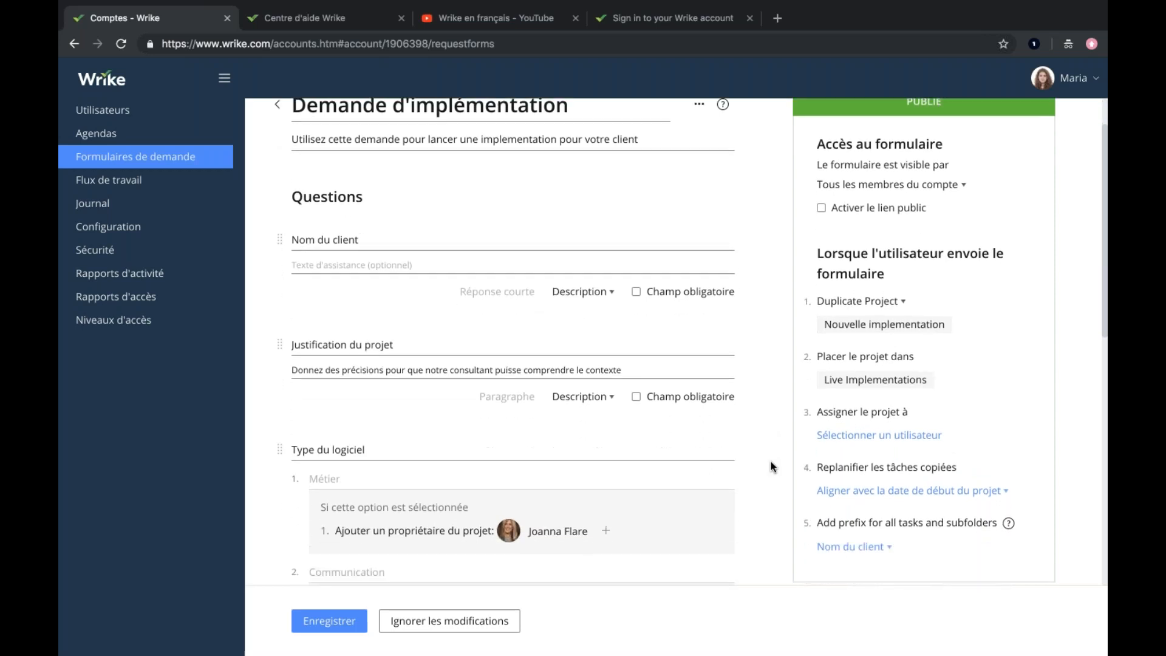
scroll(771, 466, "up", 3)
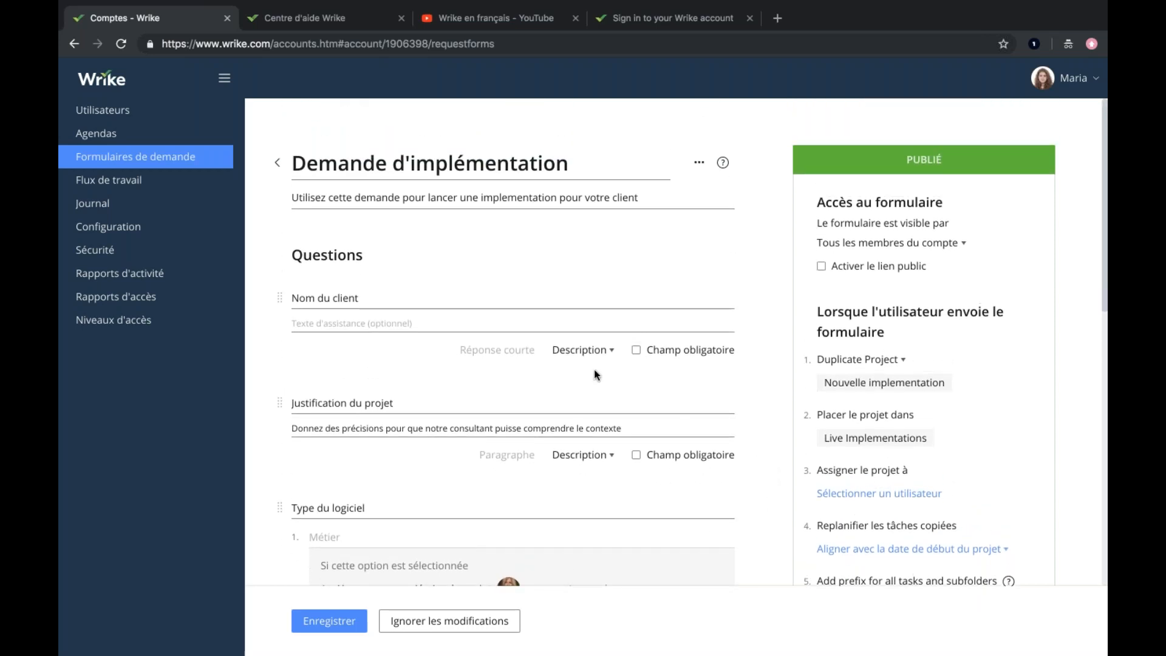
Map the "Nom du client" answer to Titre and save the form.
left_click(589, 358)
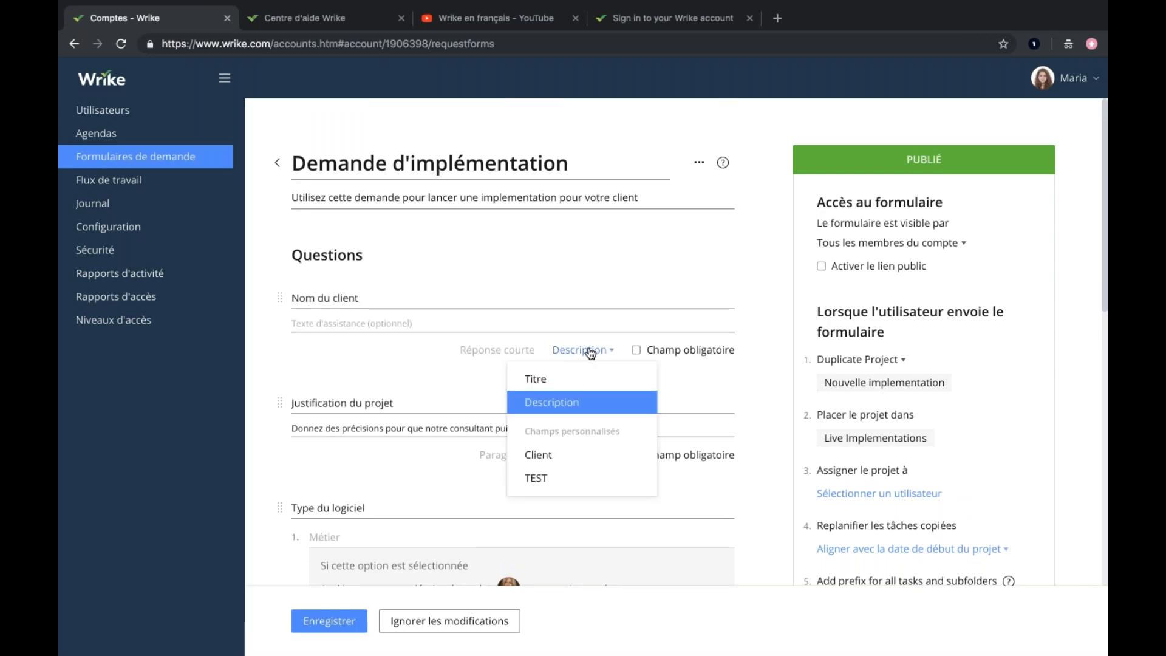
left_click(544, 379)
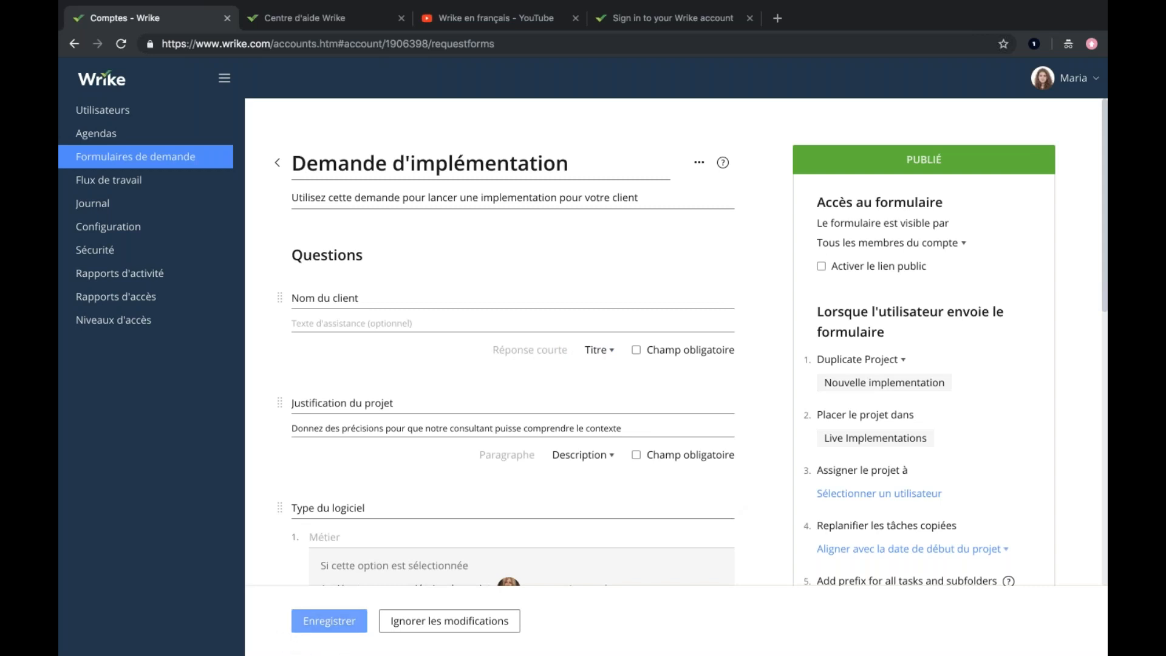
left_click(330, 620)
Return to the workspace, open the "Demande d'implémentation" form, and enter AAA as "Nom du client" and AAAAAA as "Justification du projet".
left_click(107, 78)
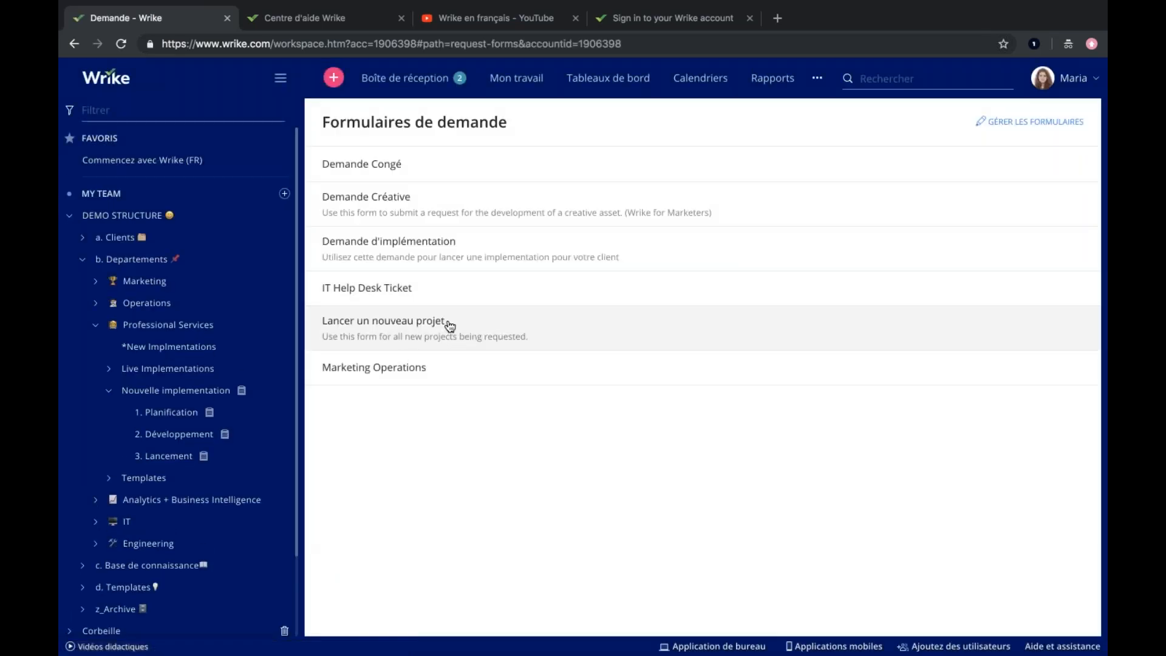
left_click(425, 250)
left_click(409, 212)
type("AAA")
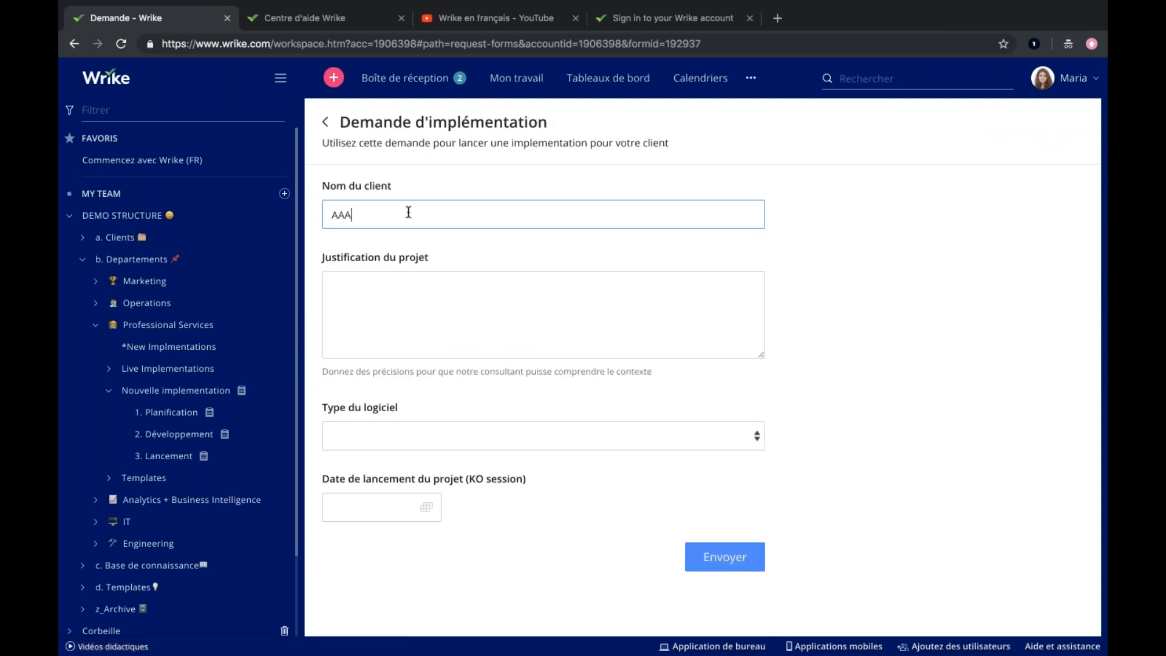
left_click(417, 298)
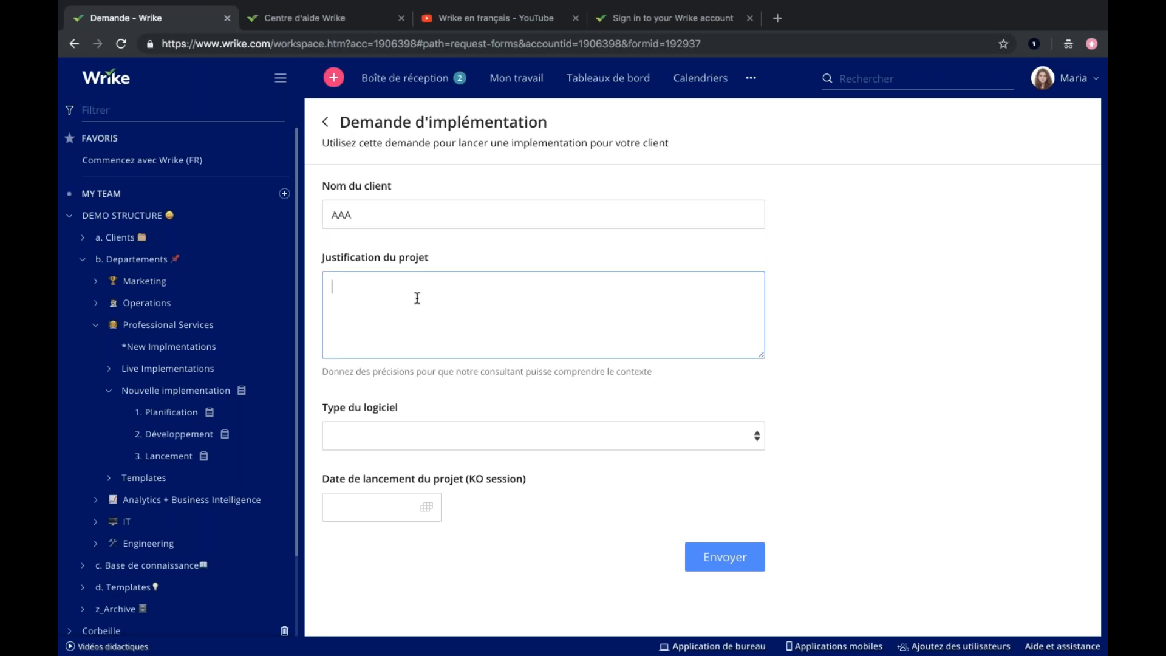
type("AAAAAA")
Set "Type du logiciel" to Cloud and the project launch date to 25/02/2019, and submit the request.
left_click(366, 428)
left_click(350, 476)
left_click(375, 506)
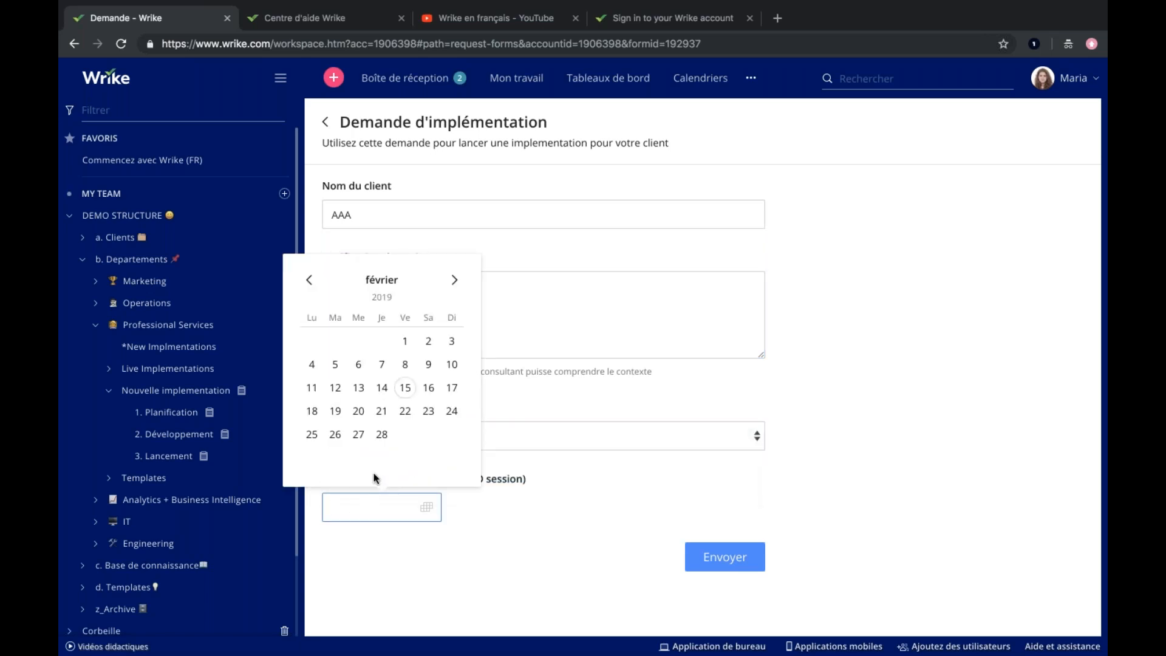
left_click(312, 435)
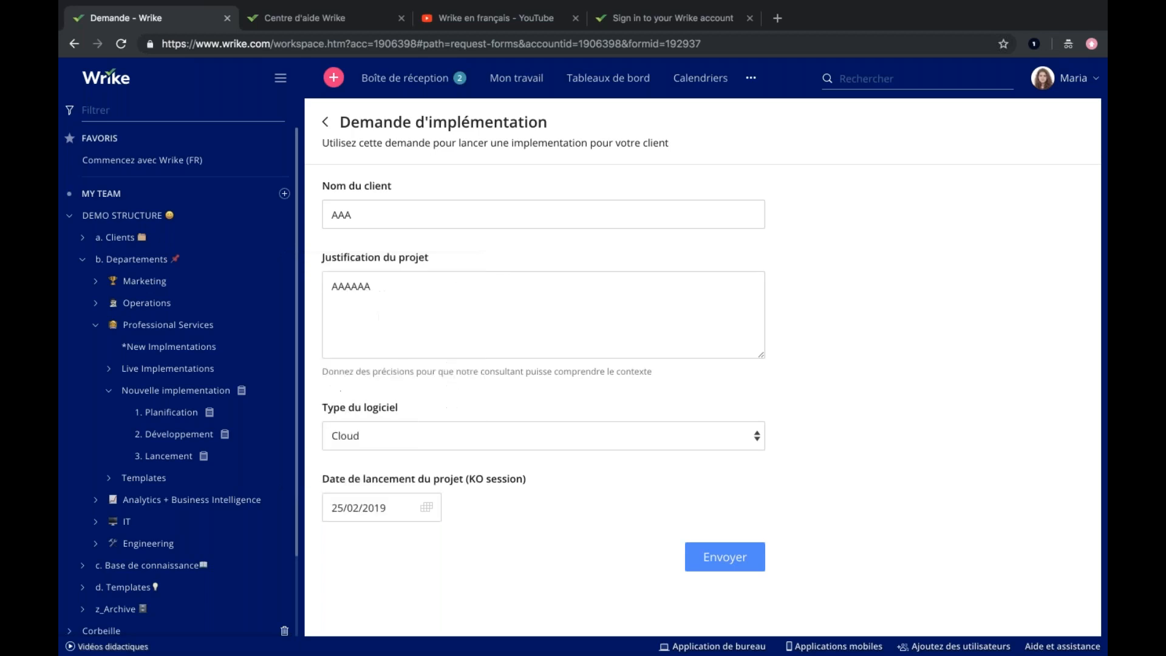
left_click(710, 555)
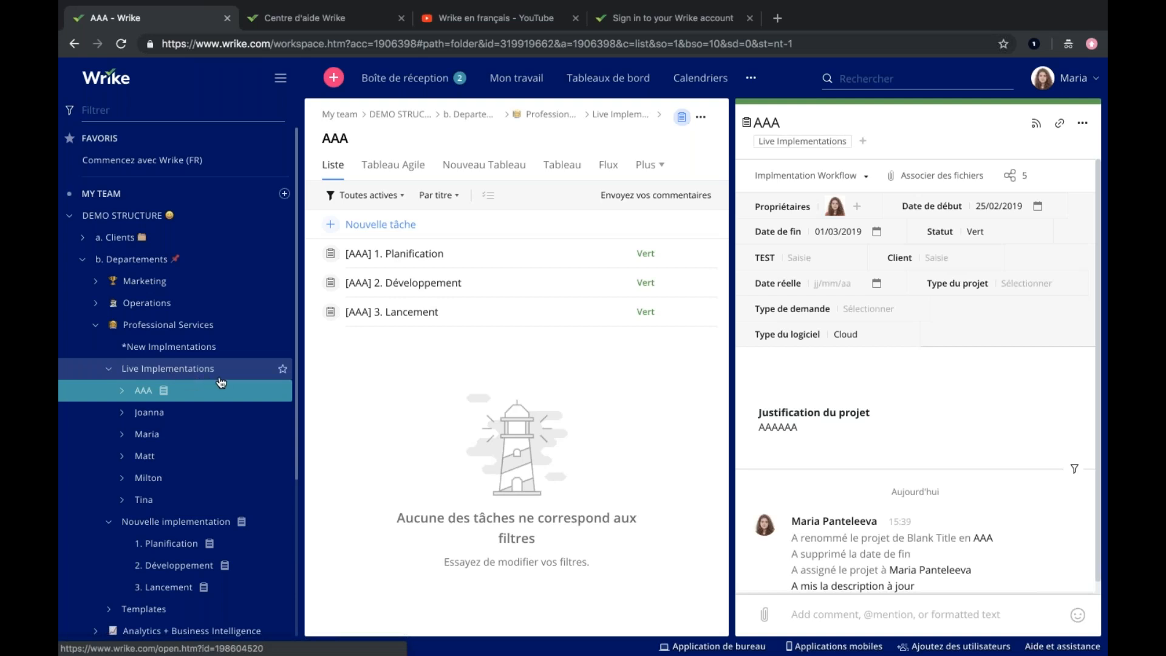
View the new AAA project as a Gantt chart and collapse the Live Implementations folder.
left_click(122, 390)
left_click(122, 391)
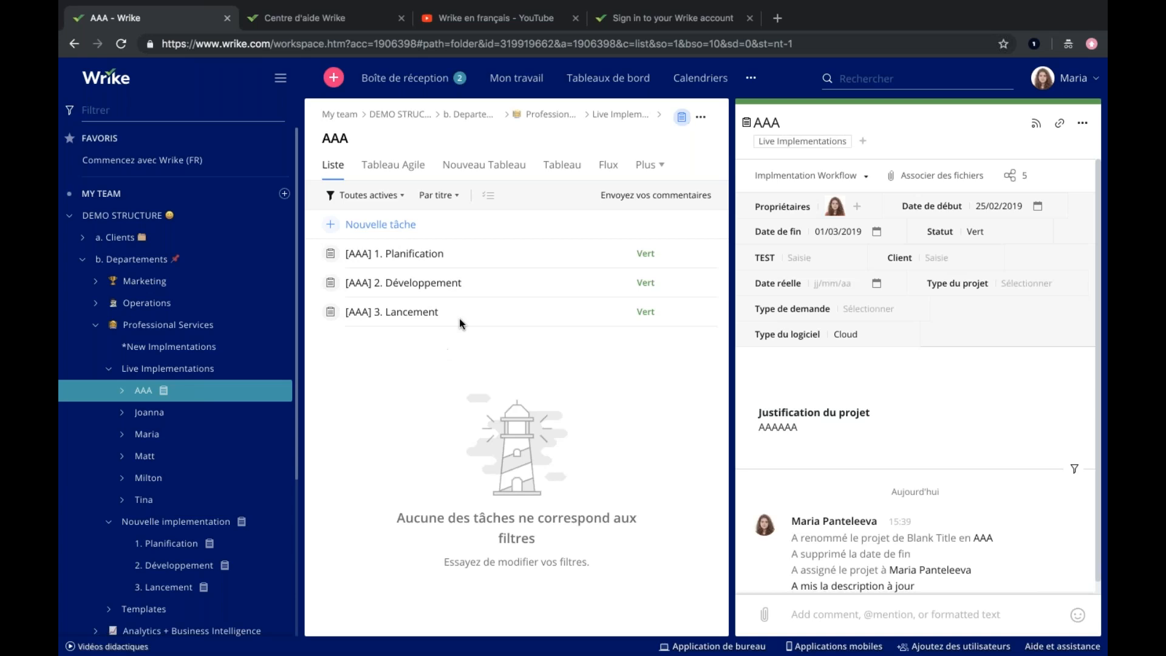
left_click(644, 173)
left_click(698, 172)
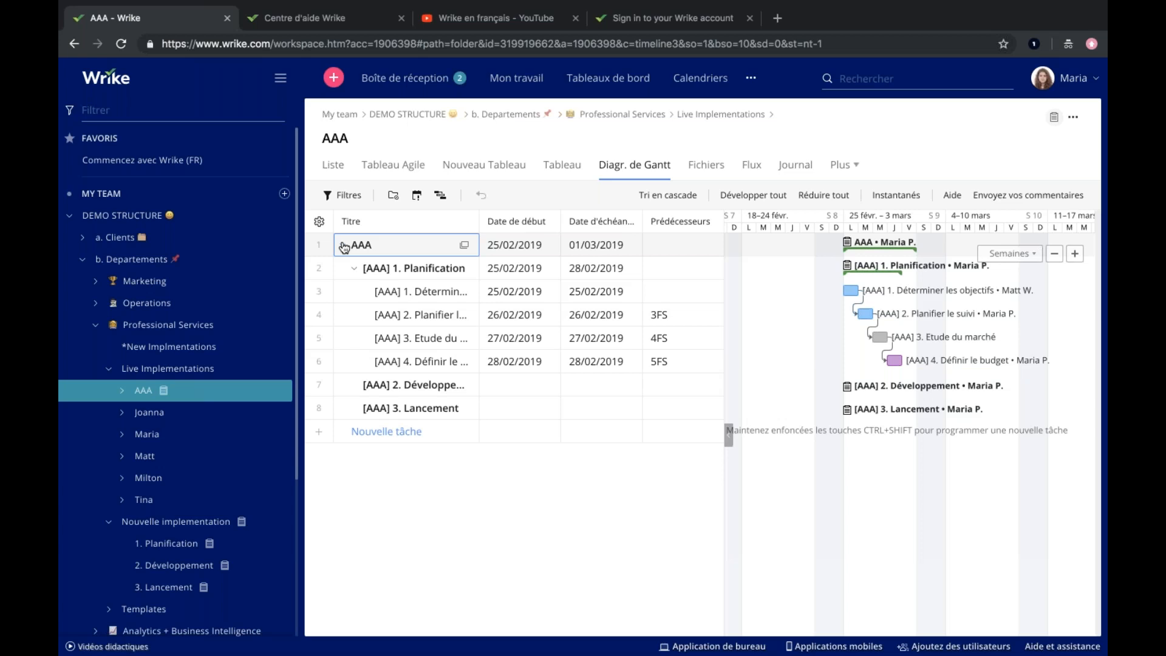
left_click(109, 369)
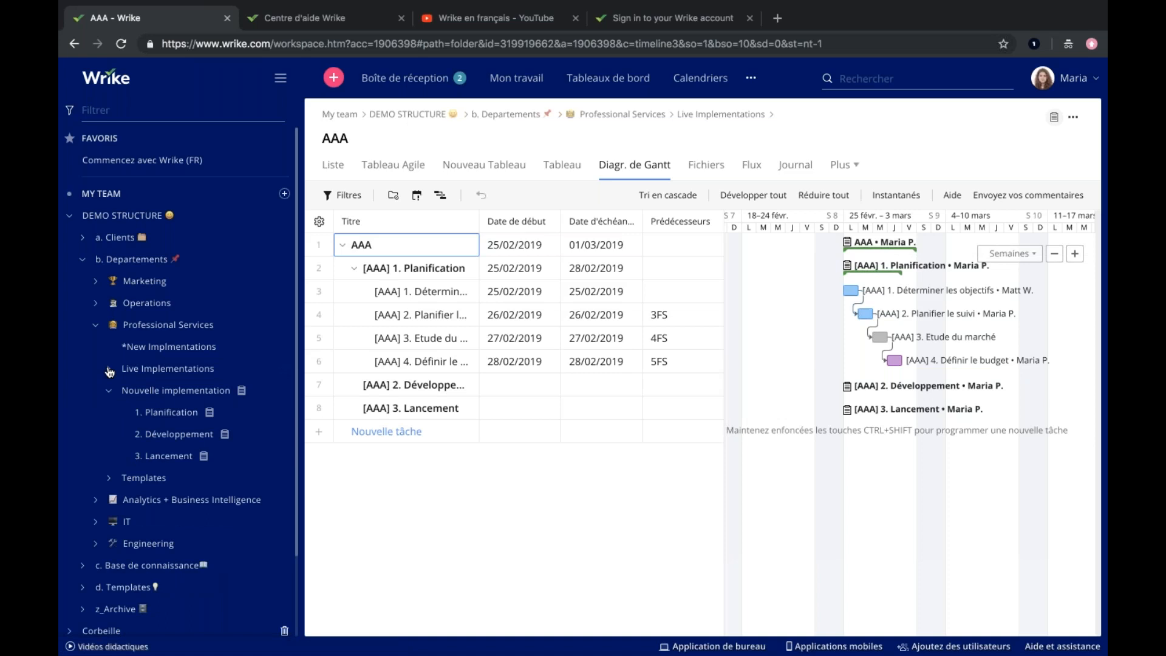
Open the "Implementations Team" workload chart and expand the tasks of the last team member listed.
left_click(750, 86)
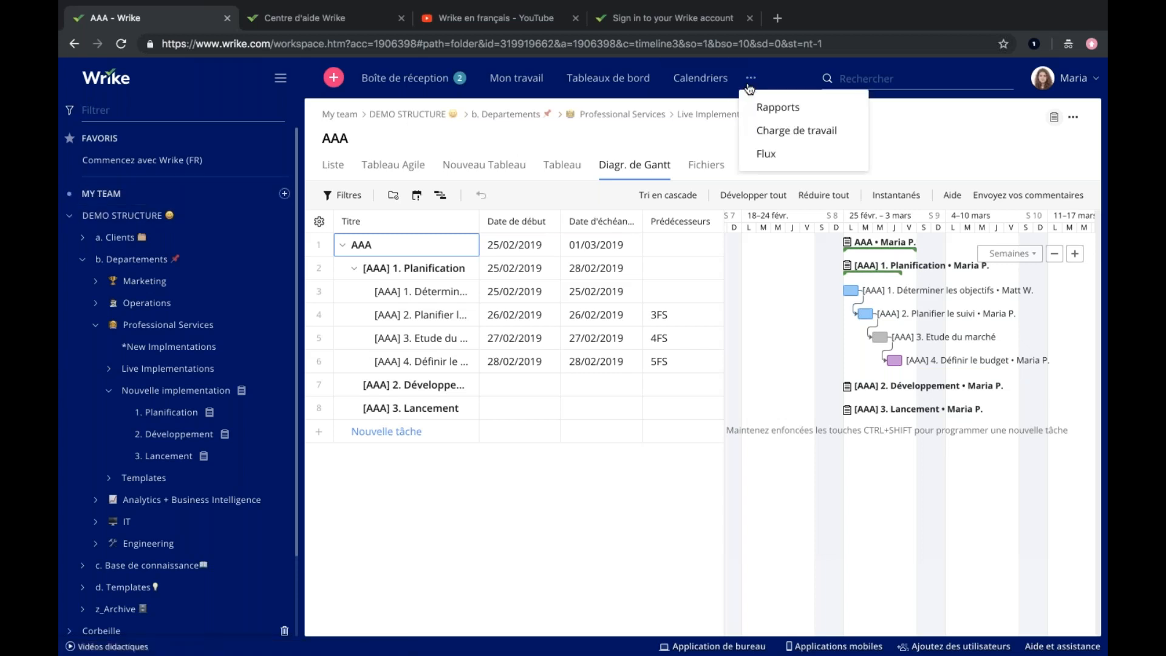
left_click(771, 137)
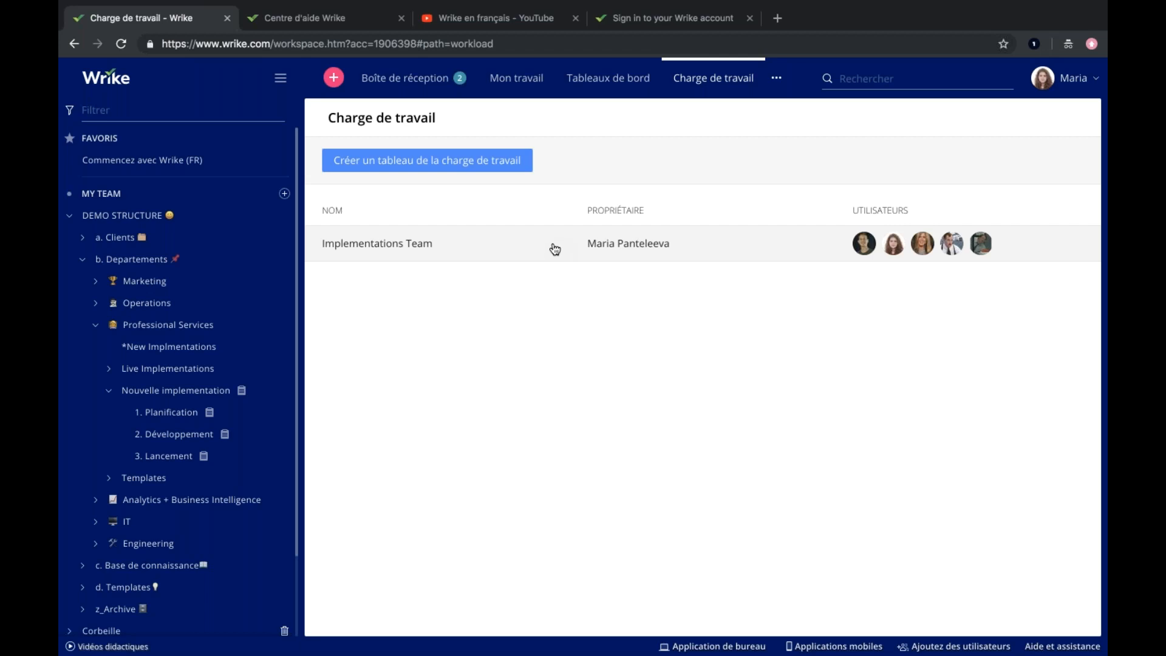
left_click(502, 247)
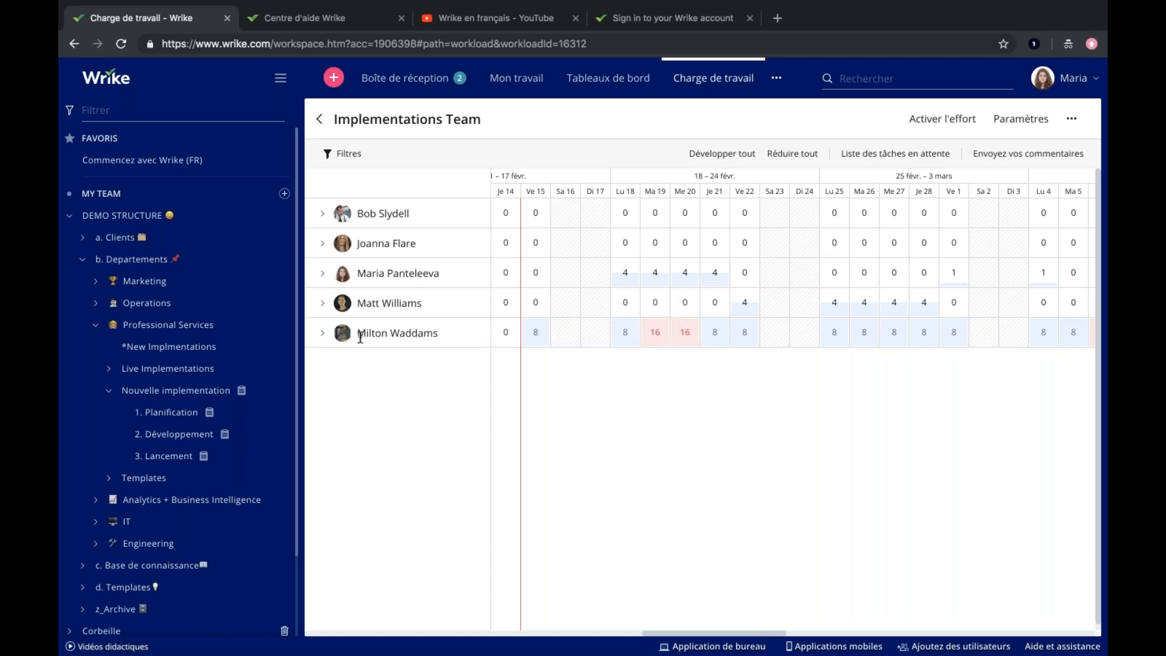
left_click(323, 333)
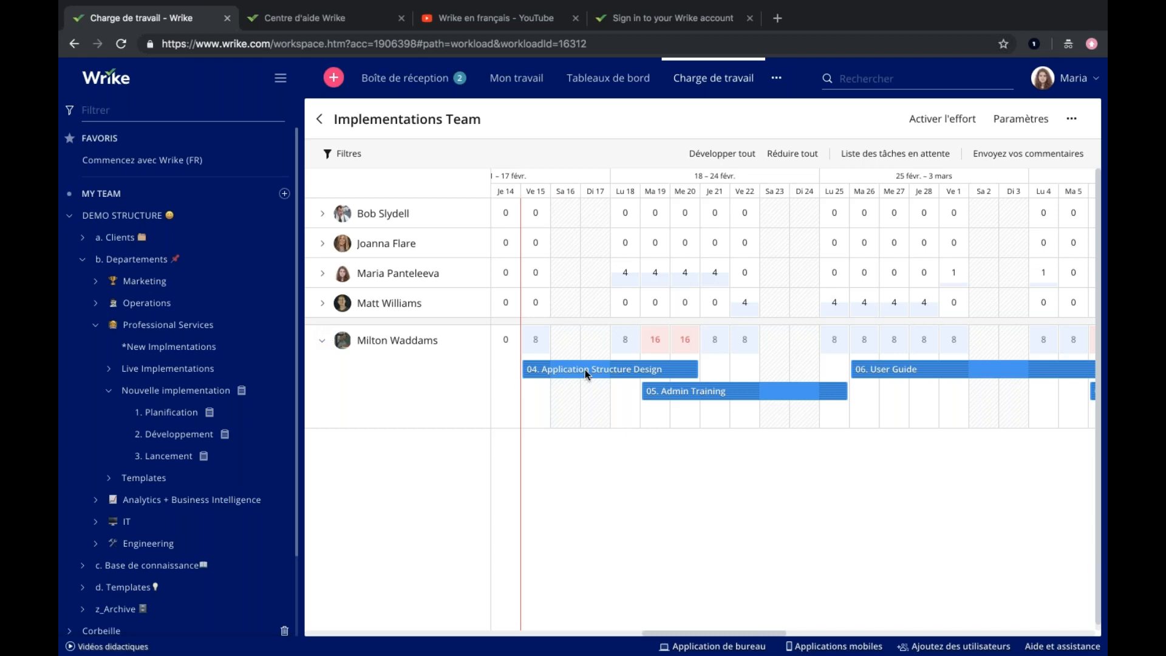
Set the effort mode of "04. Application Structure Design" to Flexible and extend the task to 22 February.
mouse_move(651, 371)
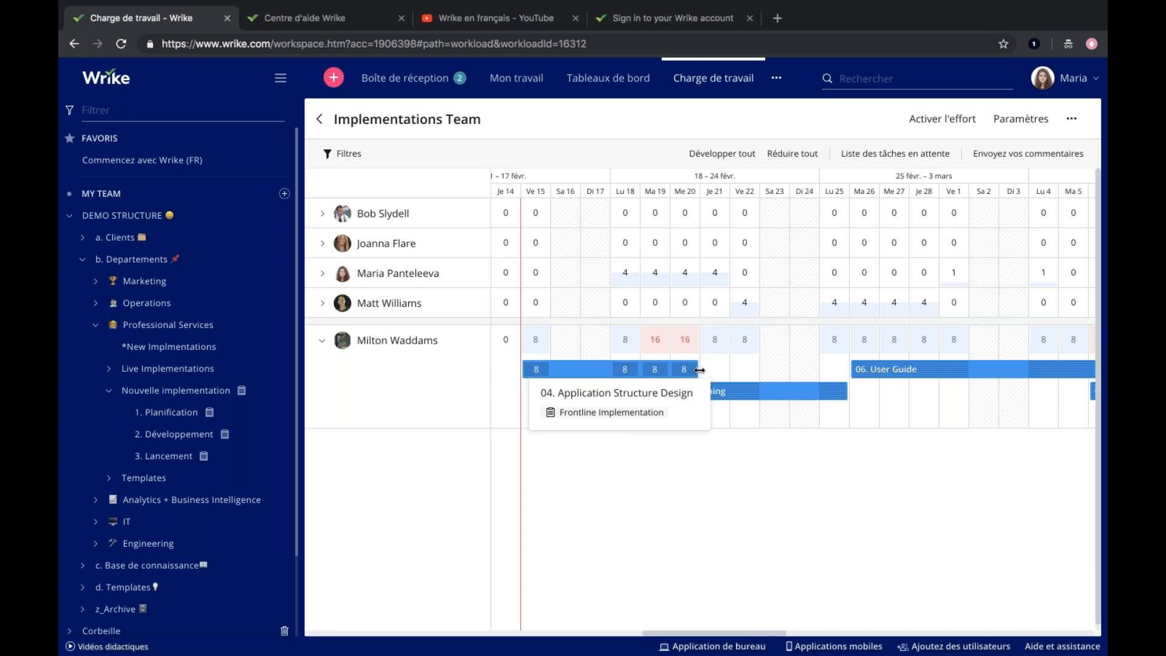
left_click(641, 369)
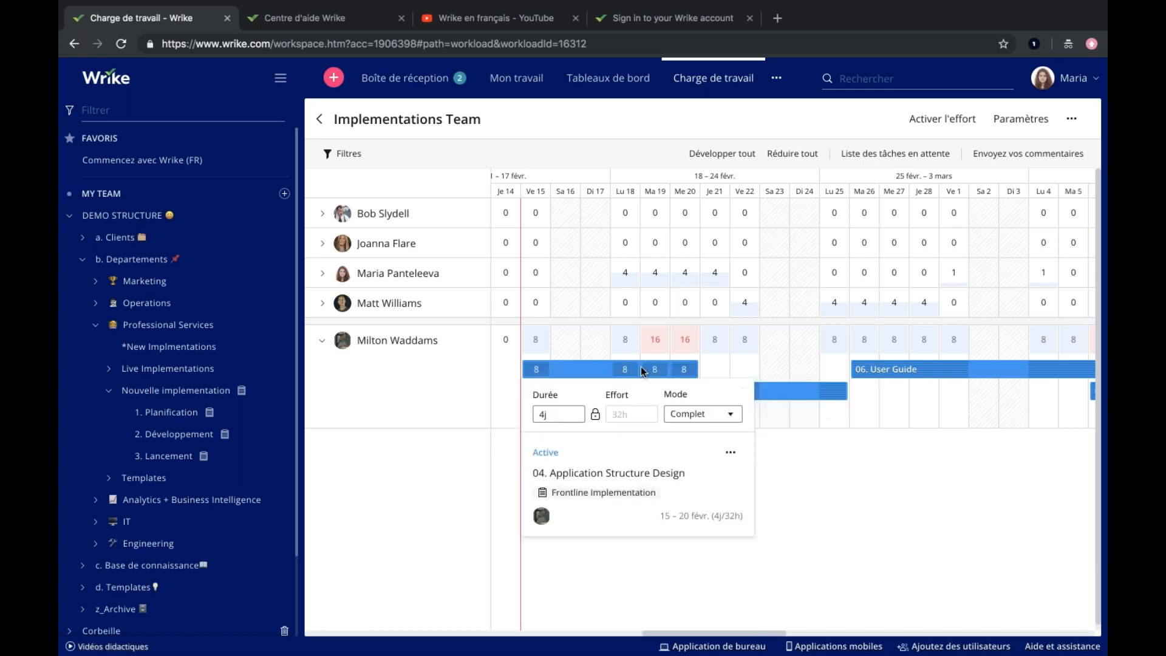
left_click(680, 414)
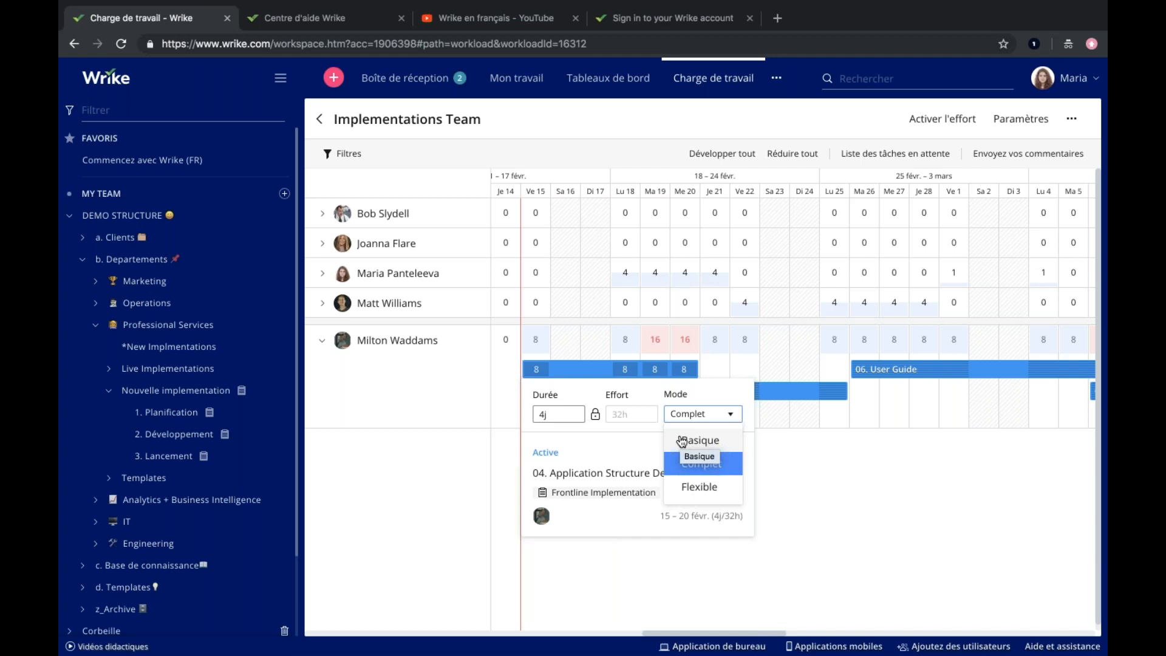
left_click(698, 488)
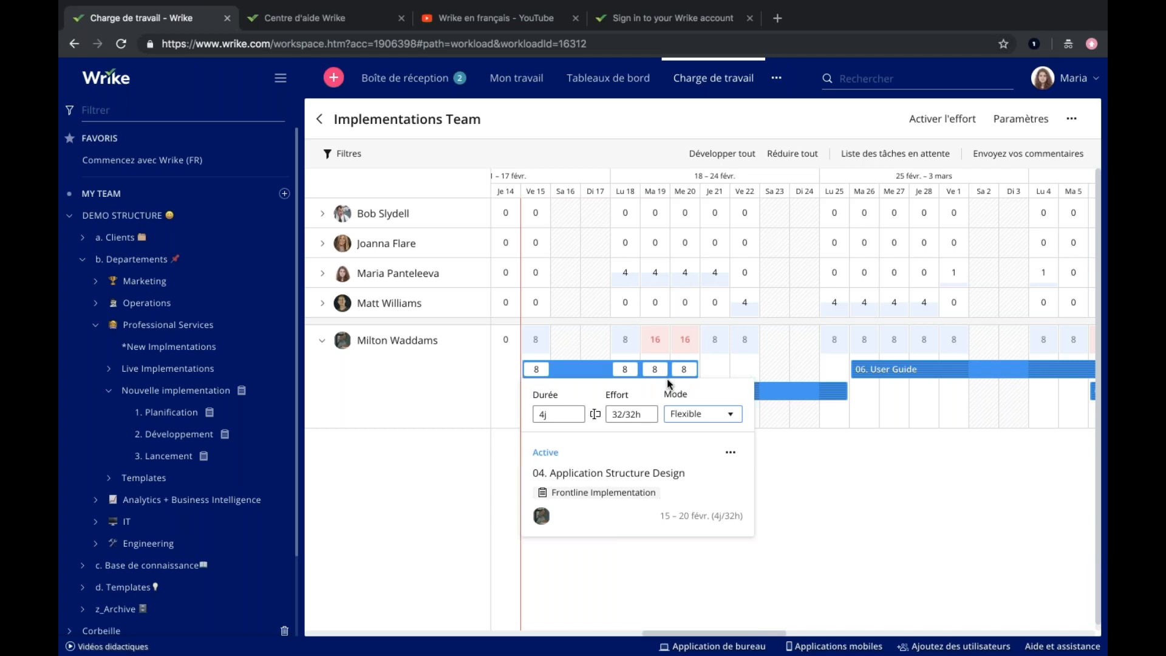
left_click_drag(697, 369, 741, 370)
left_click_drag(740, 371, 741, 371)
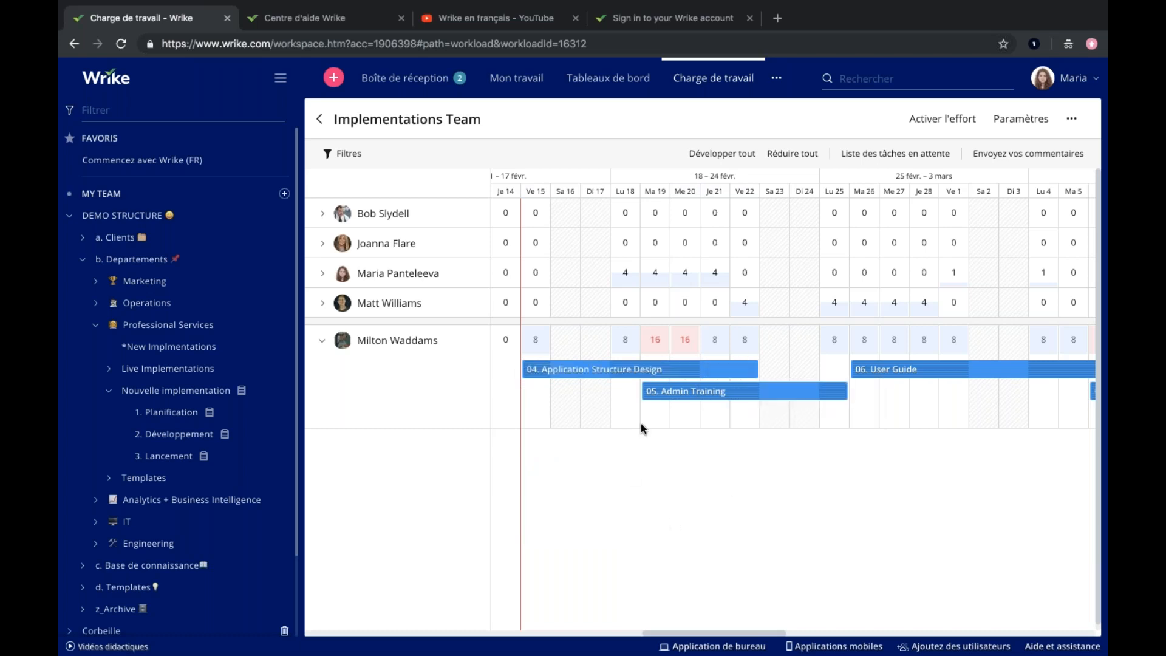
Set the daily effort of "04. Application Structure Design" to 0 hours on 19 and 20 February.
left_click(683, 373)
double_click(684, 369)
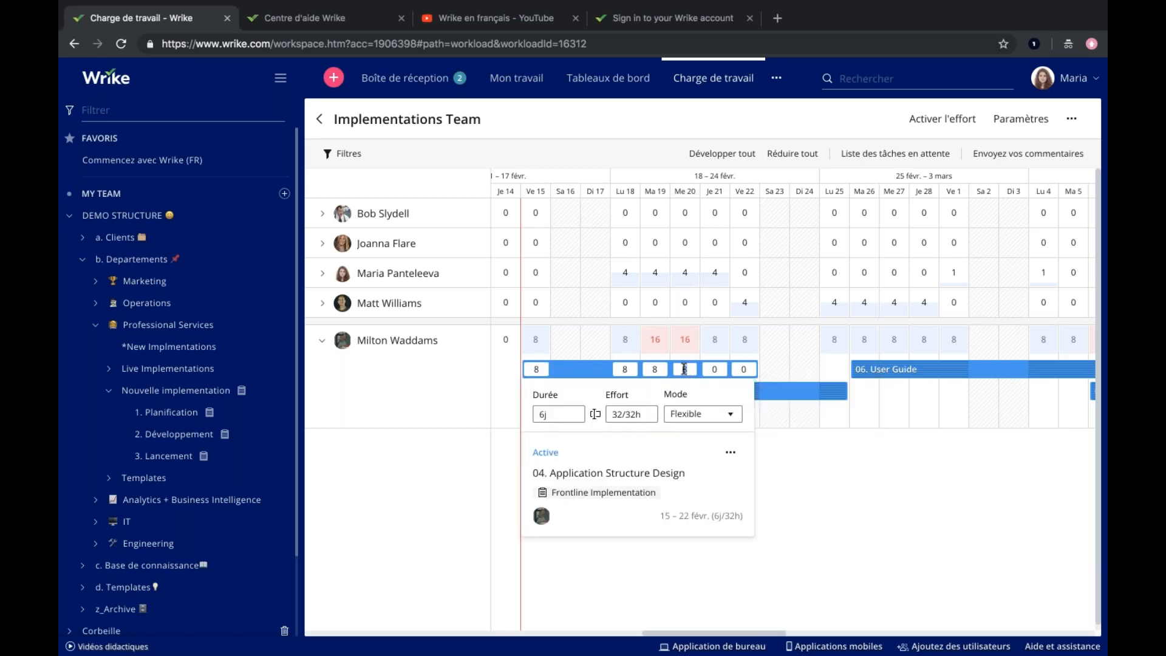
type("0")
double_click(657, 370)
key("BackSpace")
type("0")
left_click(819, 401)
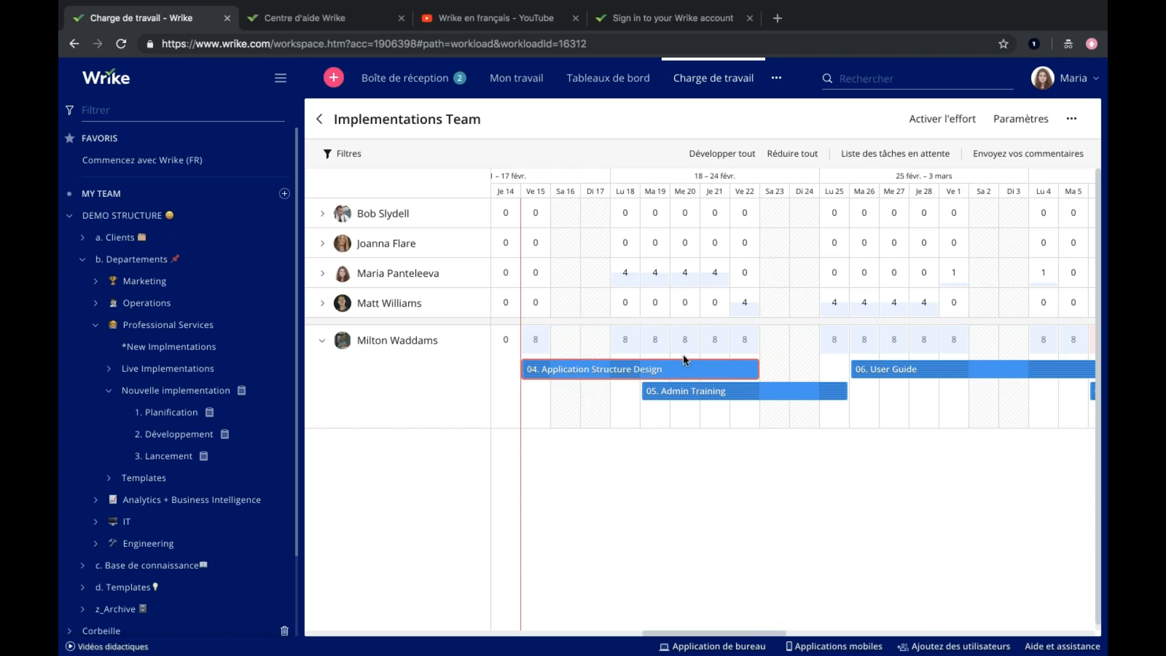
Extend "04. Application Structure Design" to end on 25 February.
mouse_move(705, 372)
left_click_drag(757, 368, 848, 368)
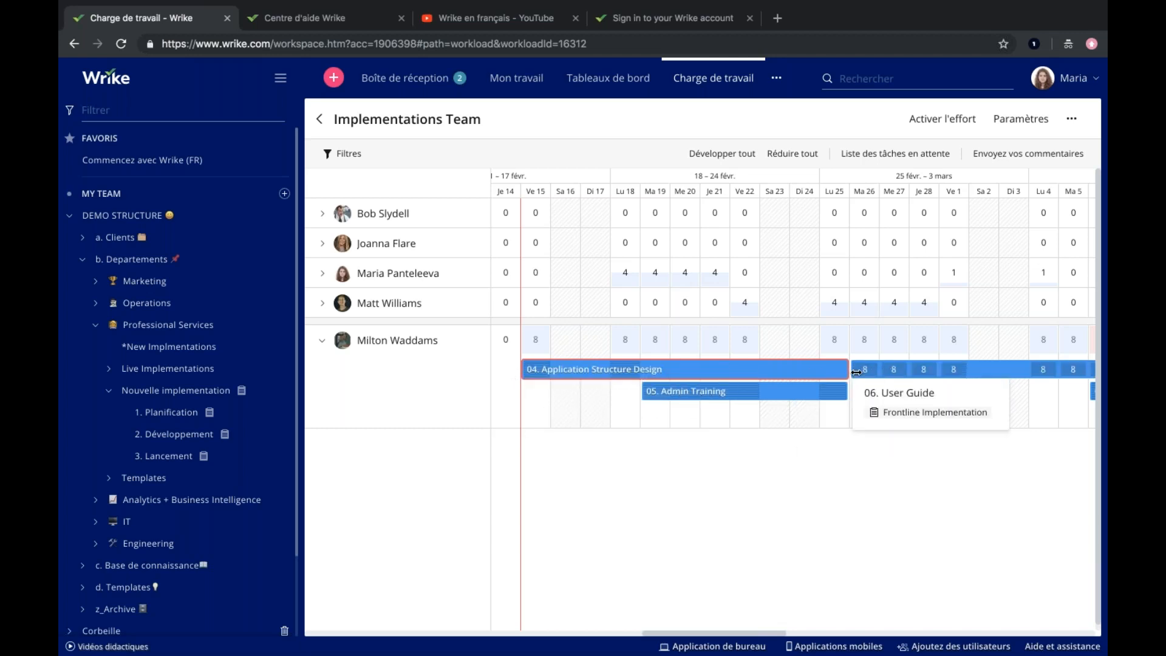
Set the total effort of "04. Application Structure Design" to 16 hours.
left_click(635, 414)
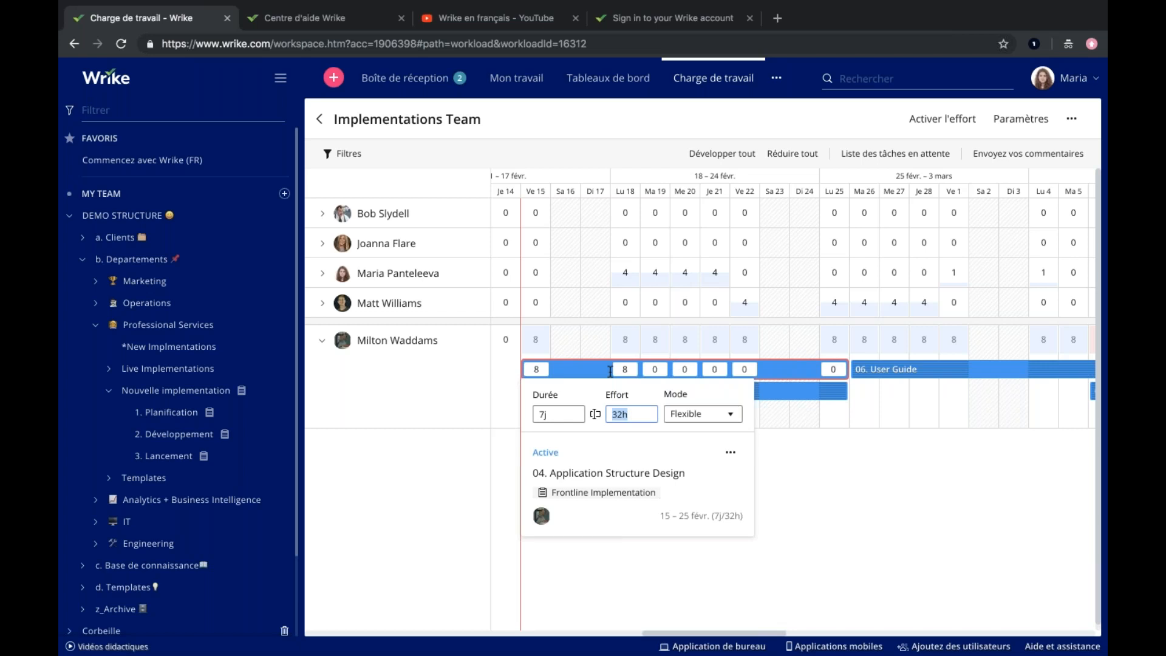
type("16")
left_click(802, 465)
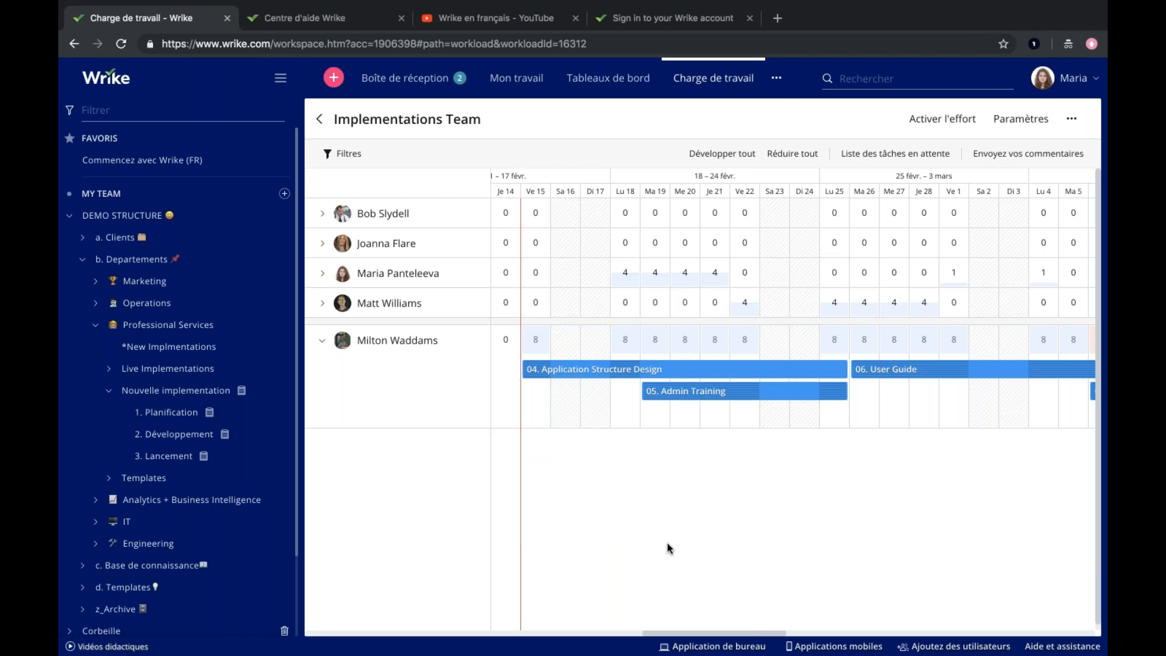
Start configuring the workload's backlog list (Liste des tâches en attente) and filter it to tasks due "cette semaine".
left_click(898, 159)
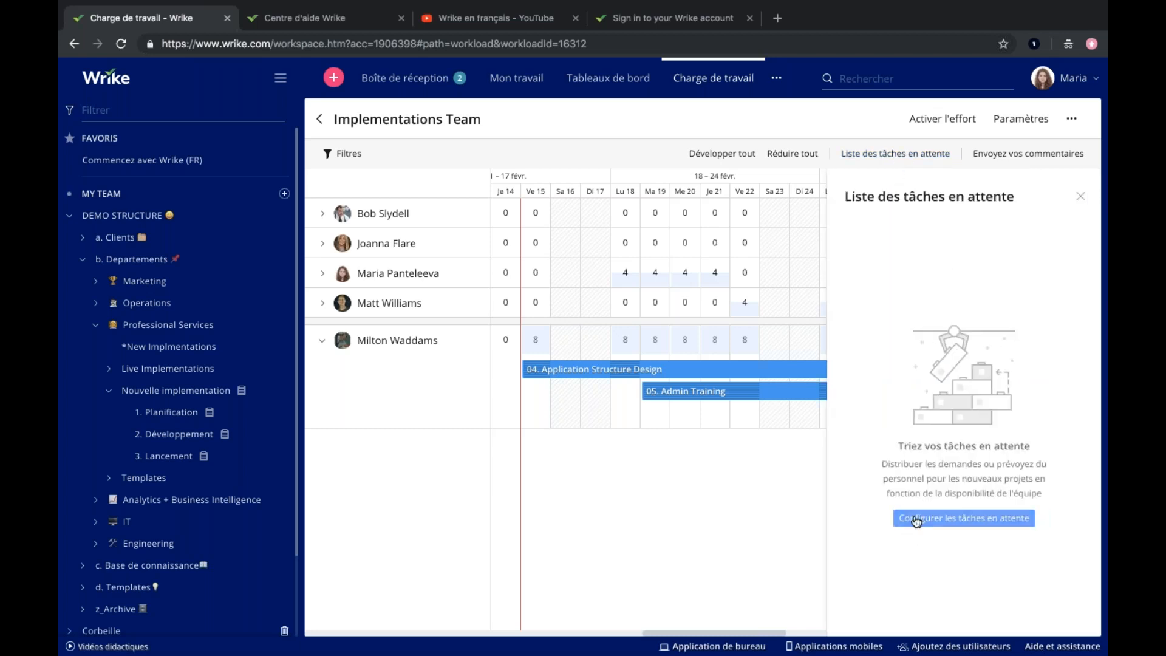
left_click(956, 518)
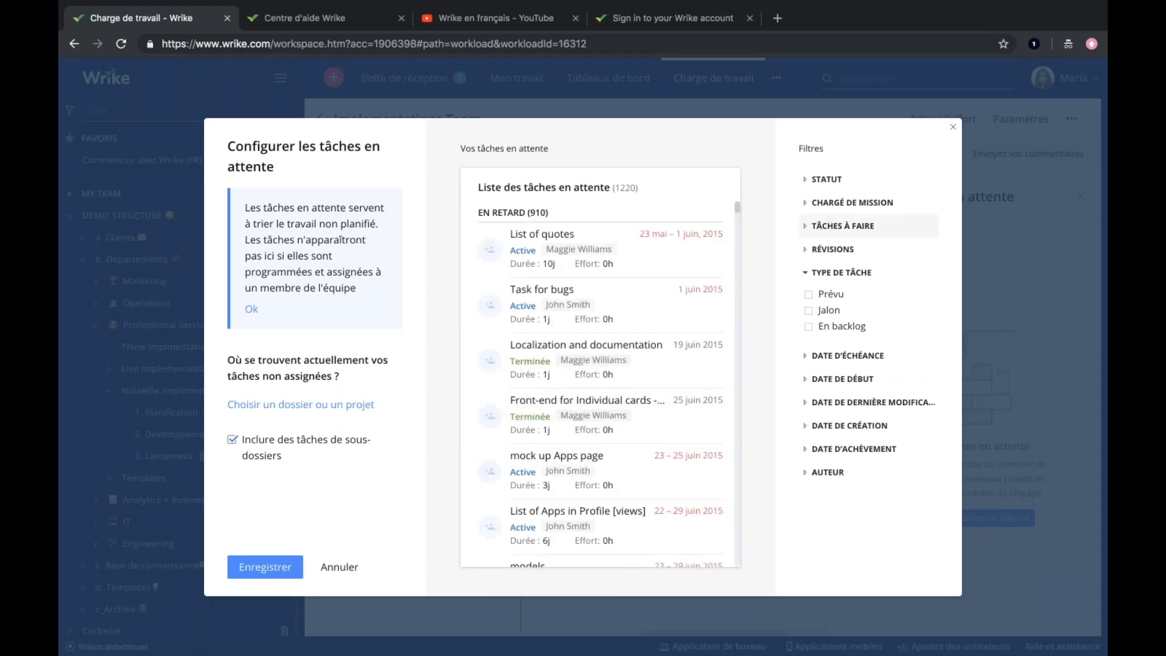
left_click(805, 227)
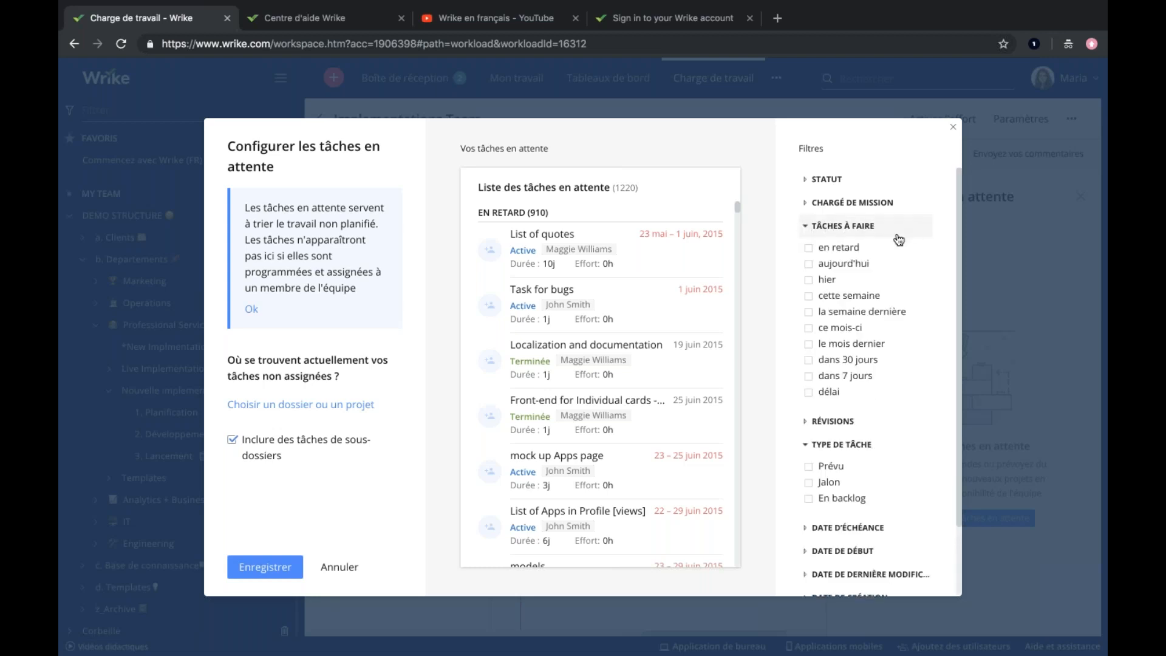
left_click(809, 298)
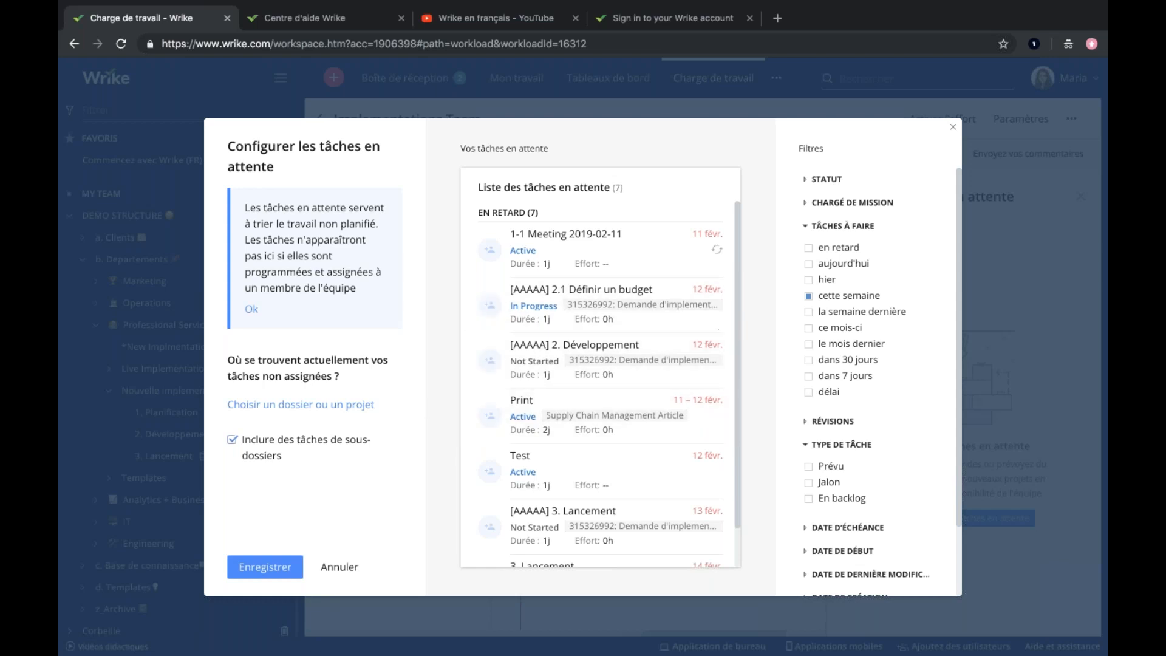
left_click(809, 330)
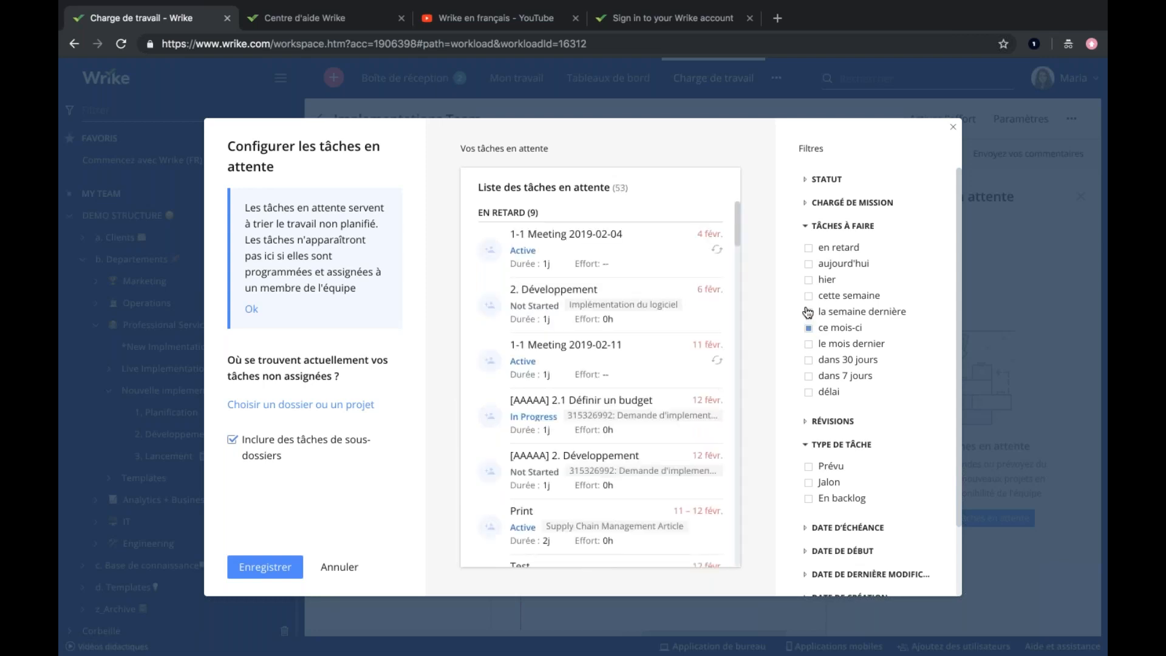
left_click(808, 296)
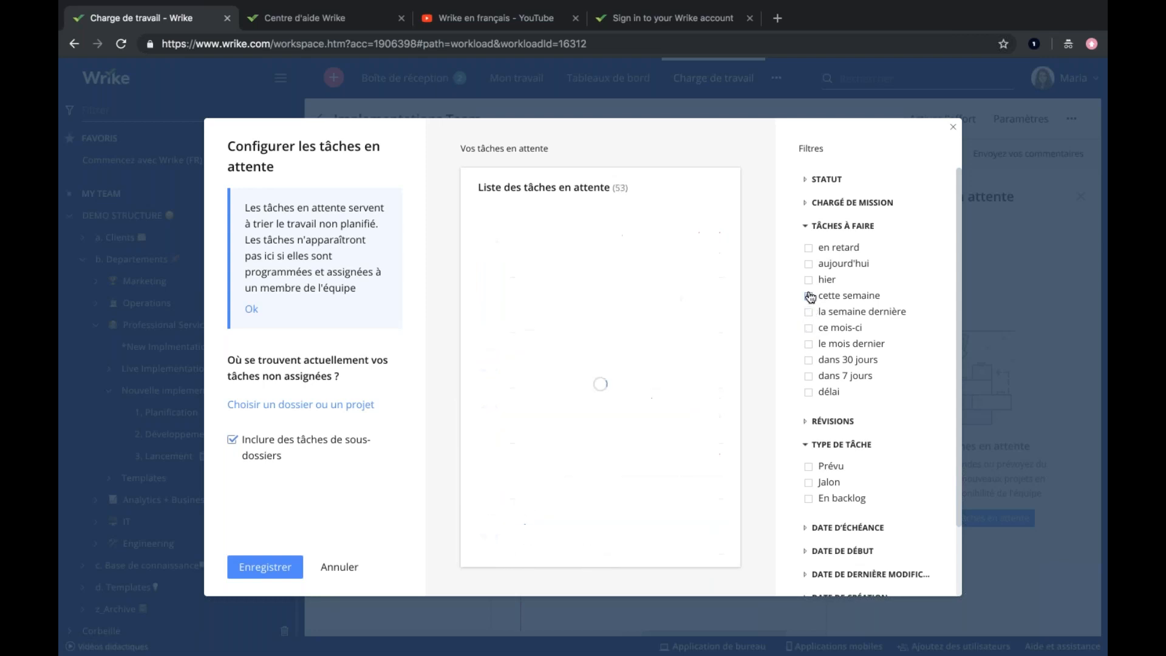
scroll(555, 431, "down", 1)
scroll(555, 435, "up", 1)
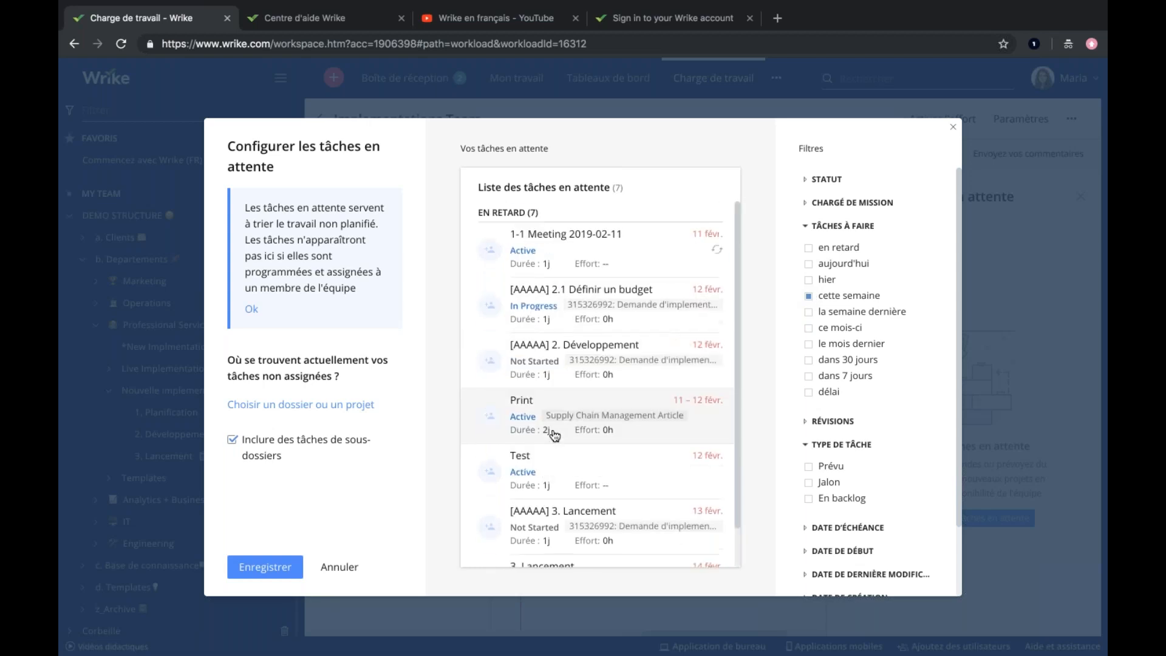
scroll(554, 433, "down", 1)
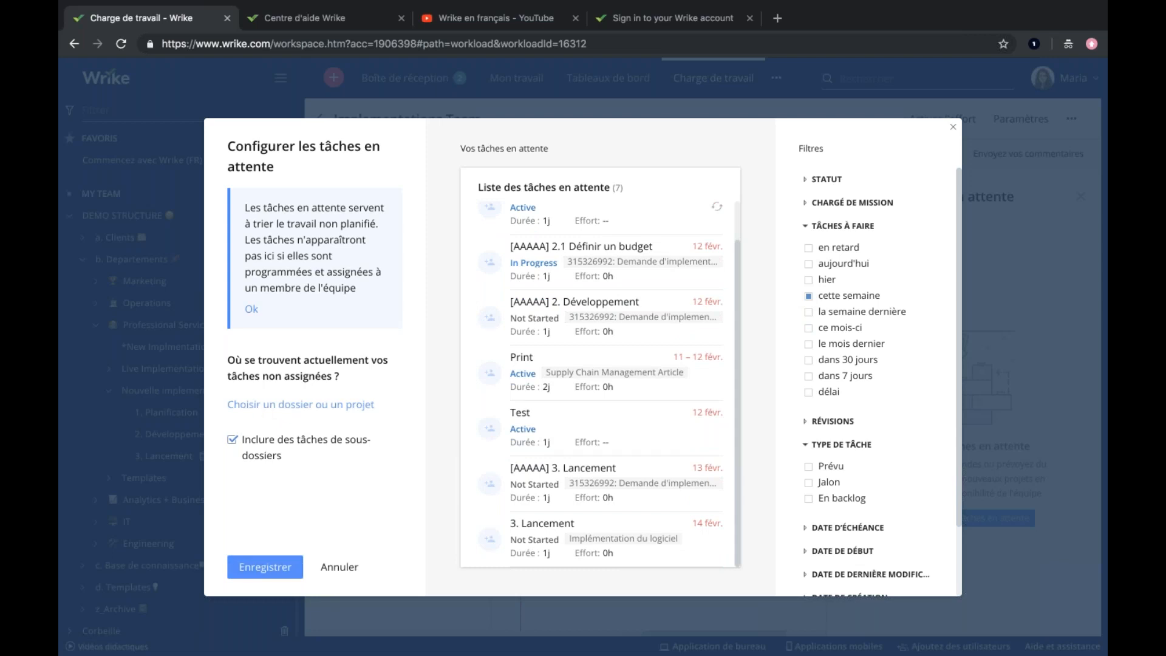
Restrict the backlog to "Non assignée" tasks with status "Toutes actives", save the configuration and close the backlog list.
left_click(809, 205)
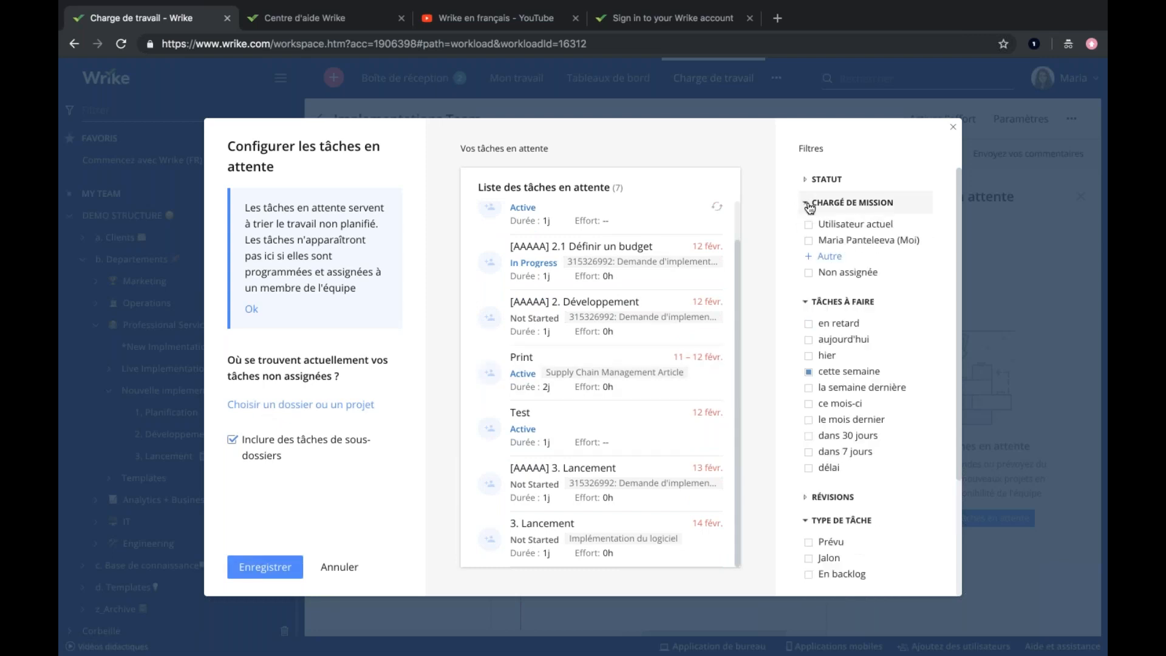
left_click(809, 274)
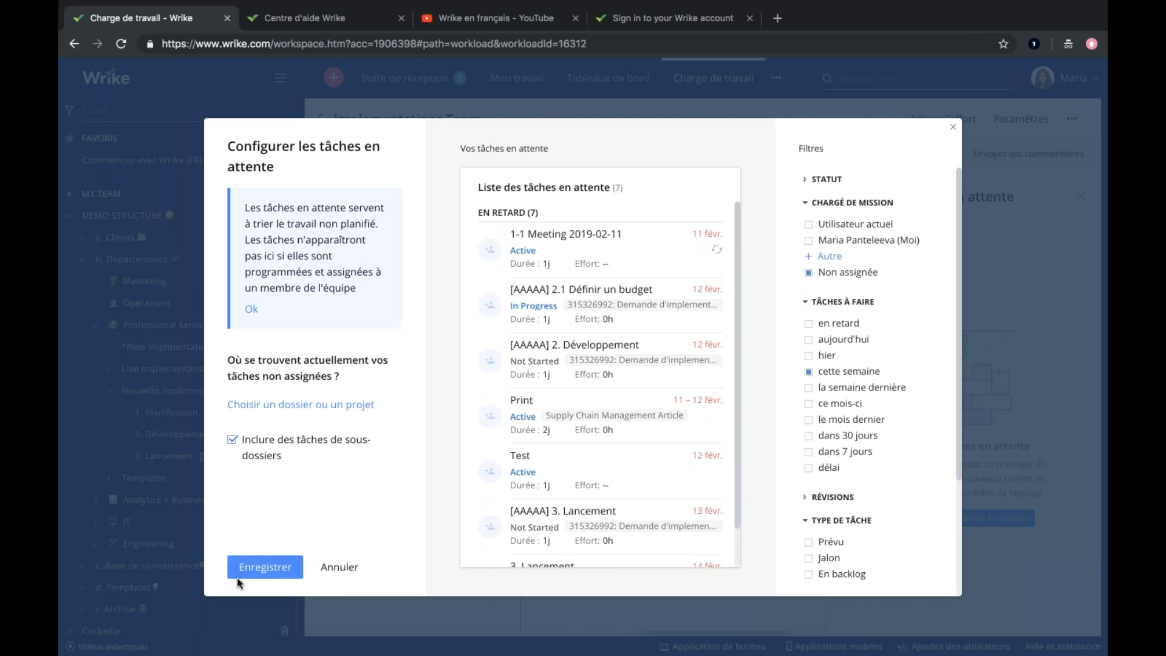
left_click(805, 179)
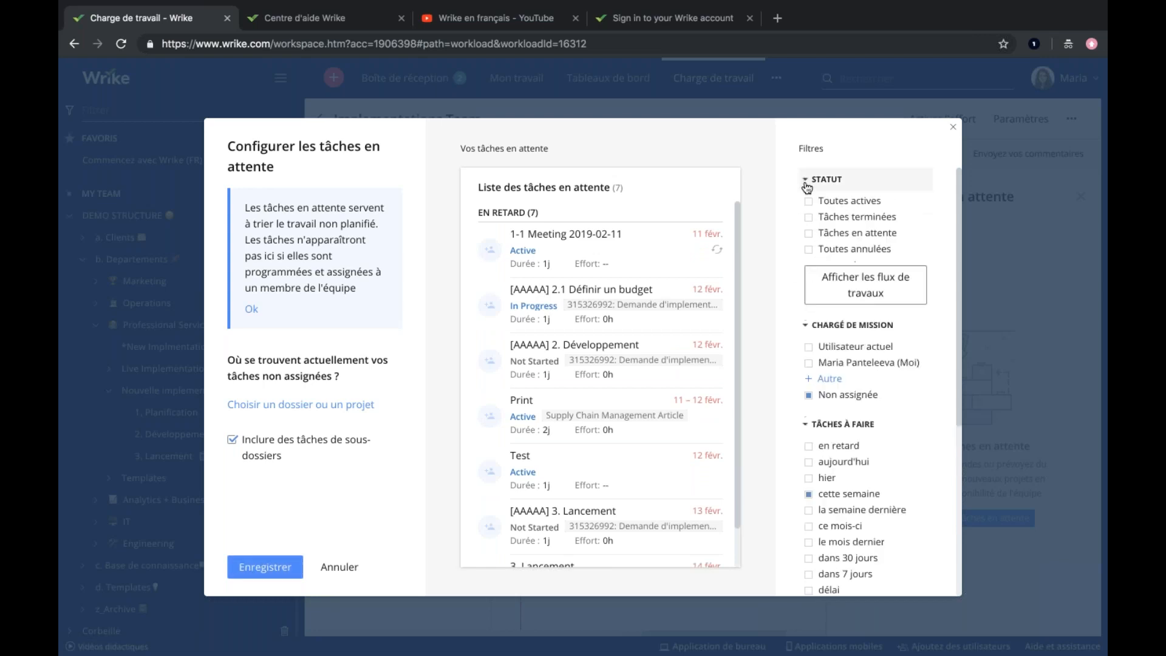
left_click(809, 202)
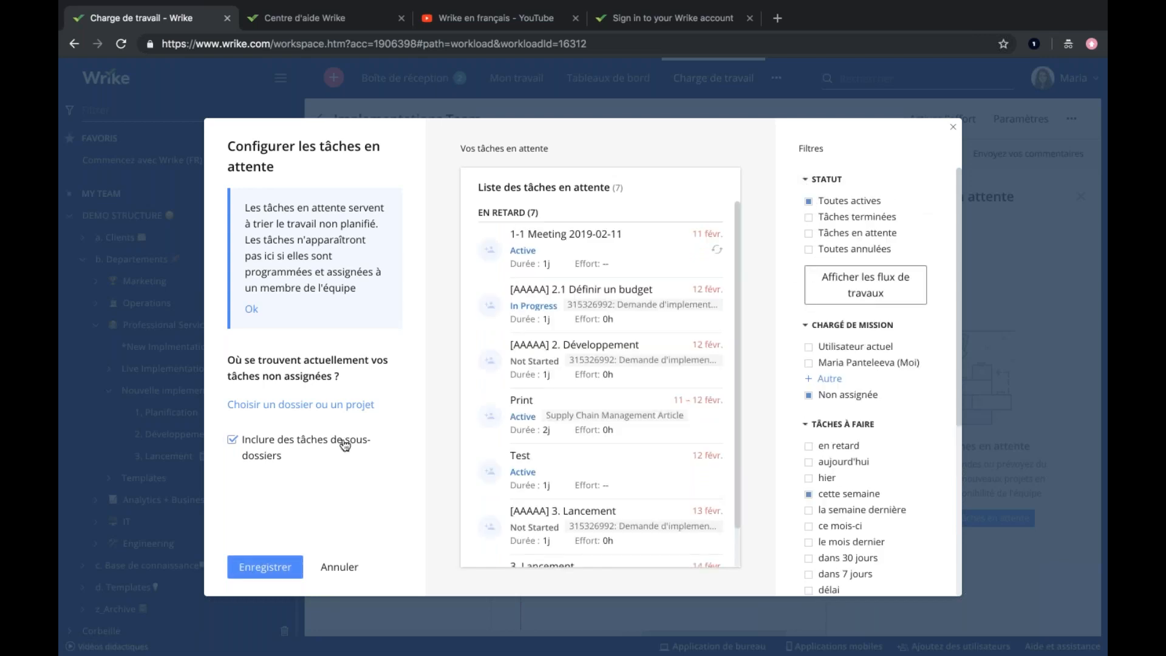
left_click(244, 567)
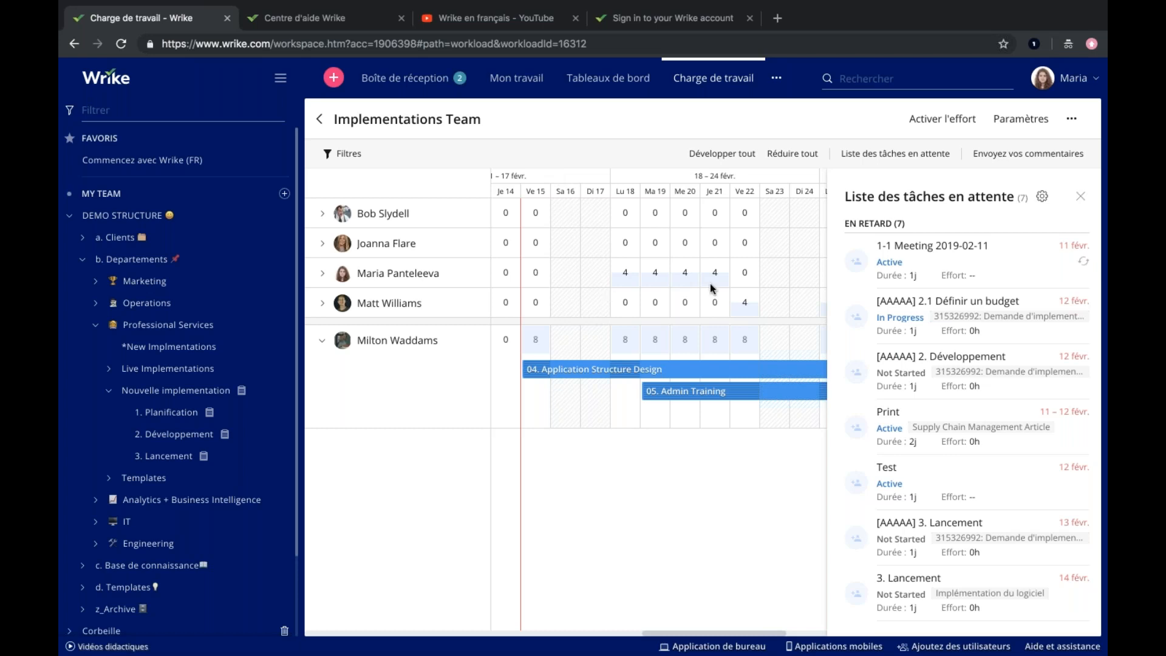
left_click(1080, 196)
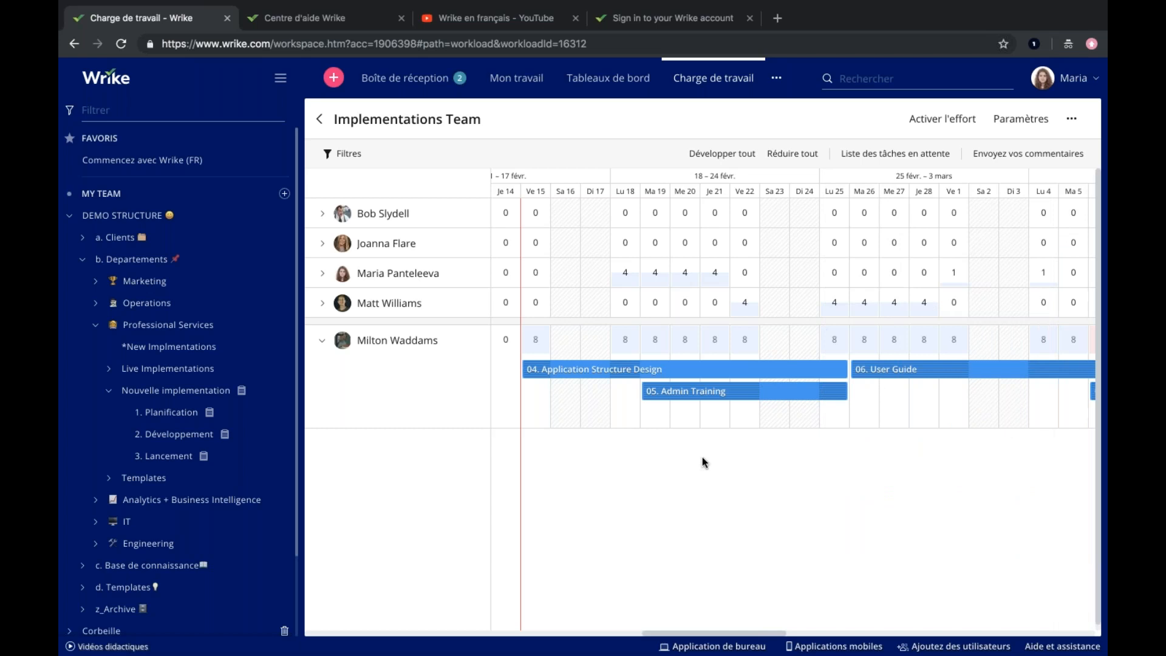